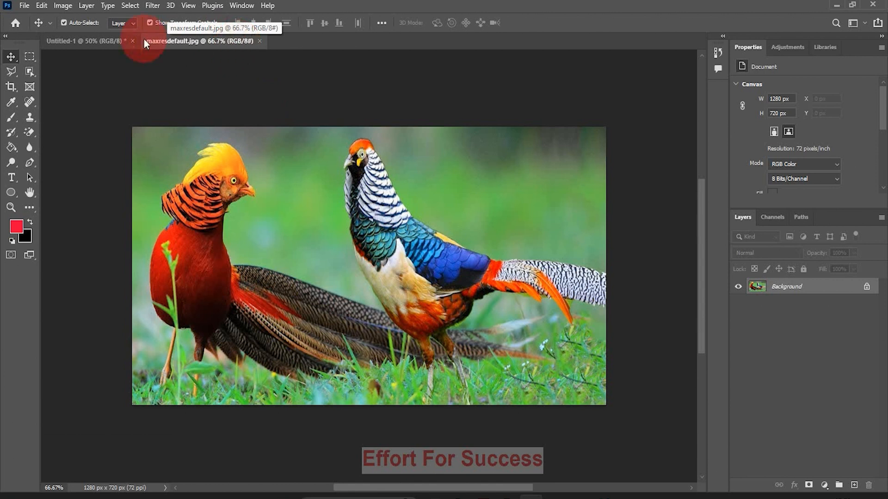
# Move the pheasant photo's background away and back into place, converting it to a normal layer, and undo these changes
pyautogui.click(87, 39)
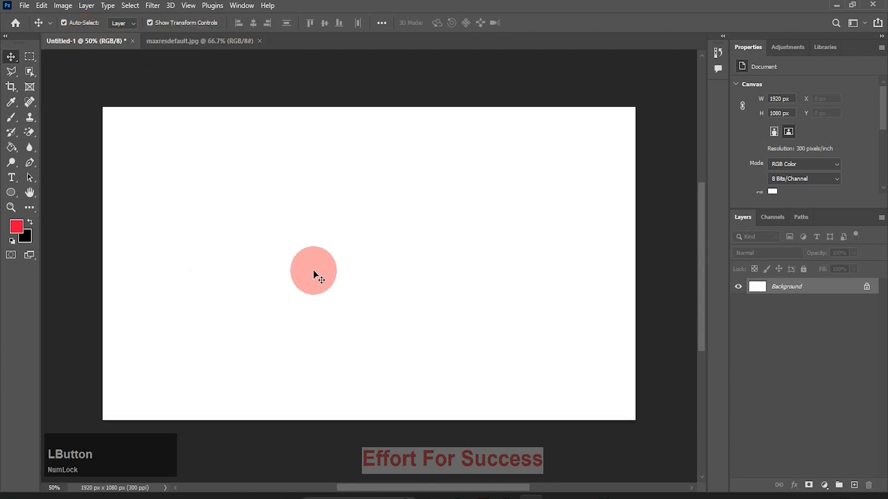
pyautogui.click(190, 41)
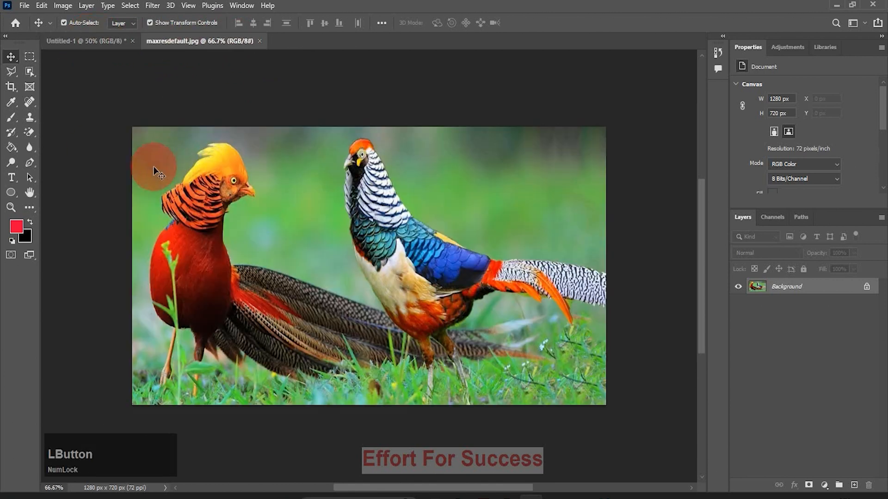
pyautogui.click(810, 286)
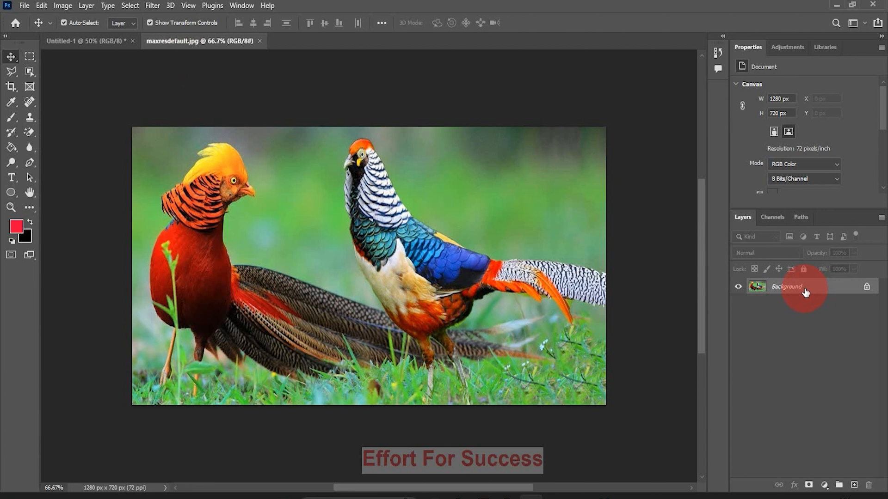
pyautogui.moveTo(451, 207); pyautogui.dragTo(386, 275)
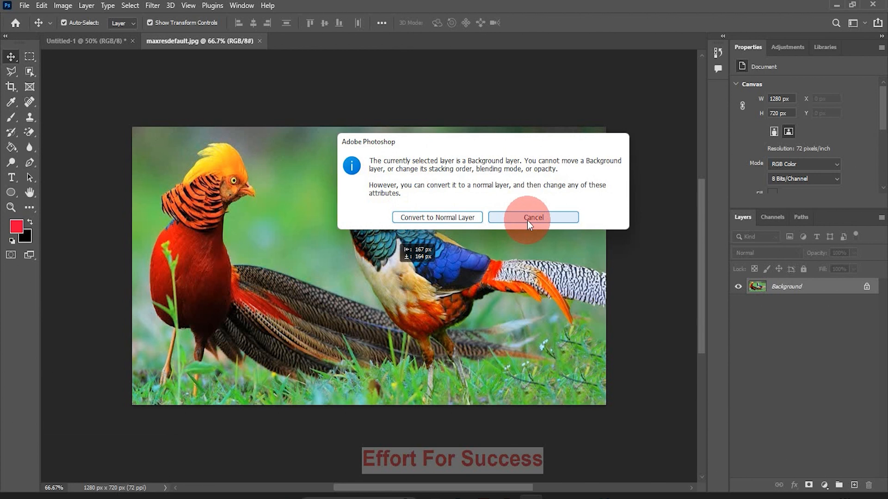
pyautogui.click(443, 218)
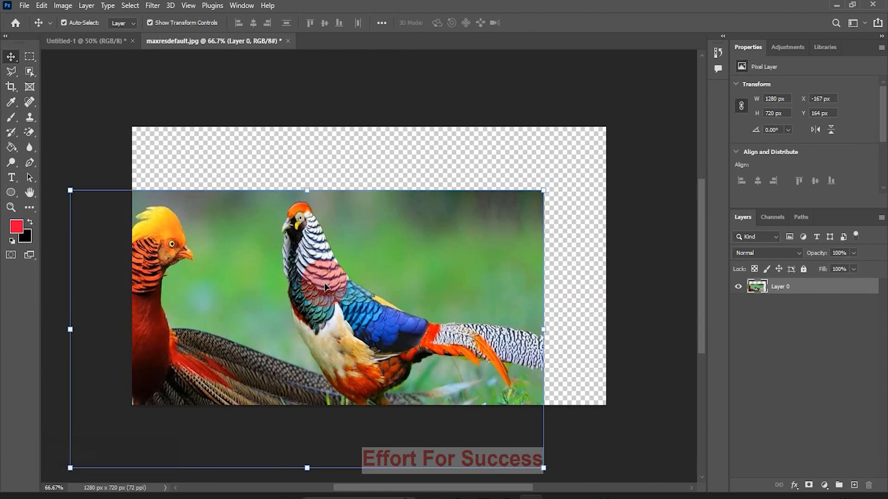
pyautogui.moveTo(270, 299); pyautogui.dragTo(331, 234)
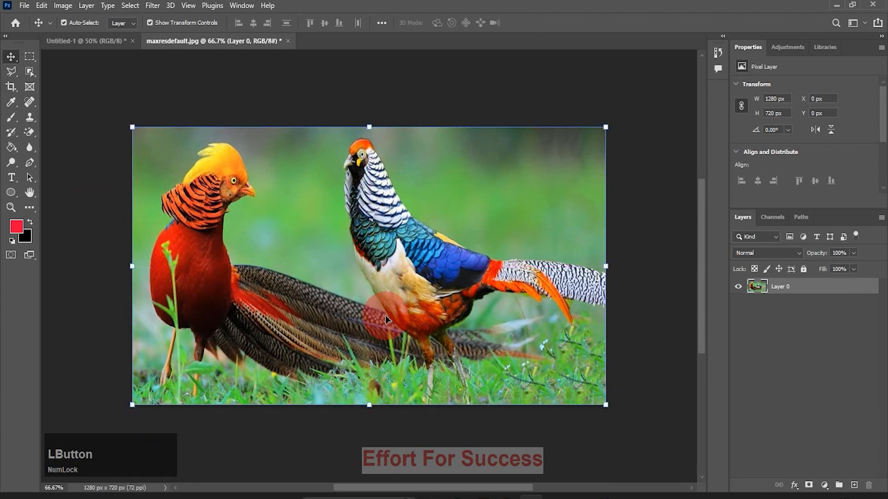
pyautogui.hotkey('ctrl', 'z')
pyautogui.hotkey('ctrl', 'z')
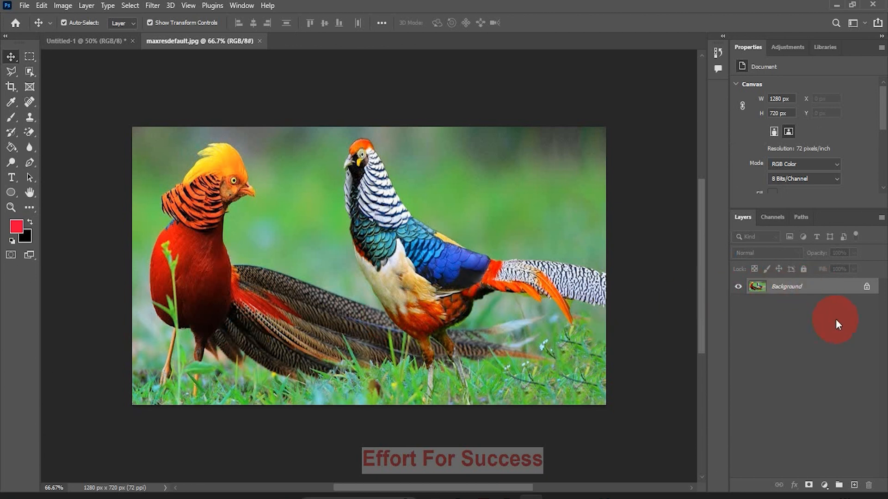
# Convert the pheasant photo's background with Layer from Background using a Red color label, and undo the conversion
pyautogui.rightClick(833, 290)
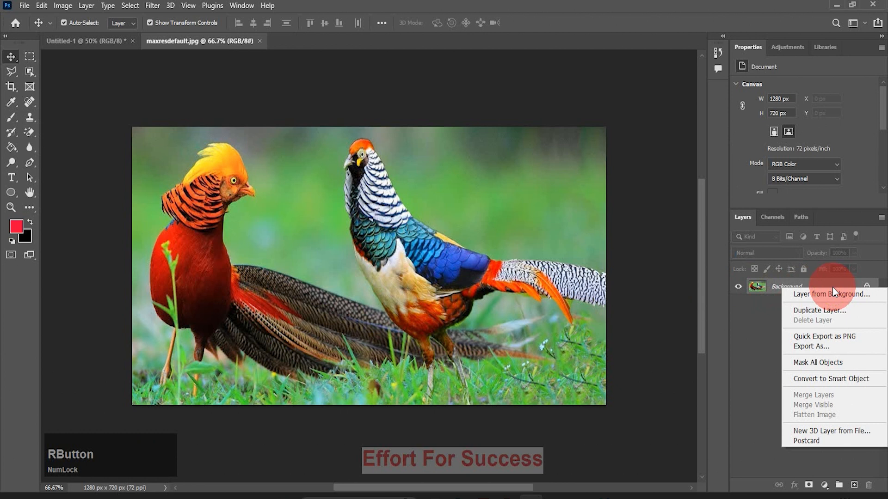
pyautogui.click(831, 292)
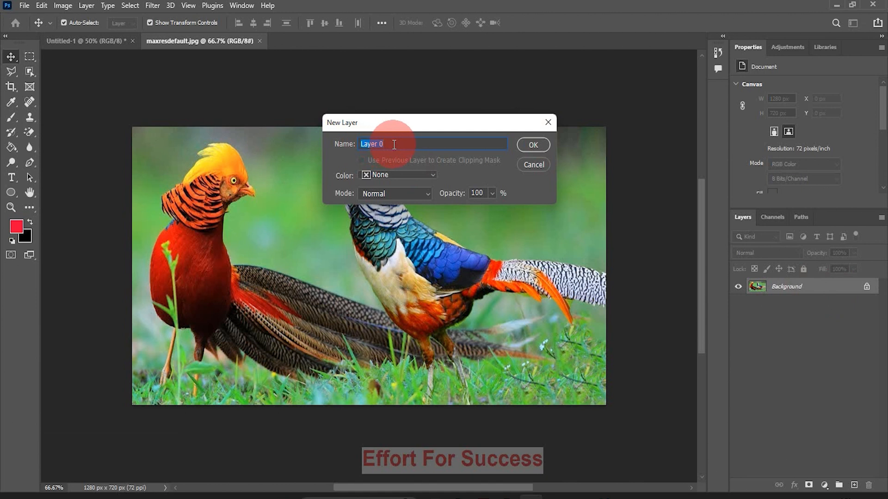
pyautogui.click(392, 176)
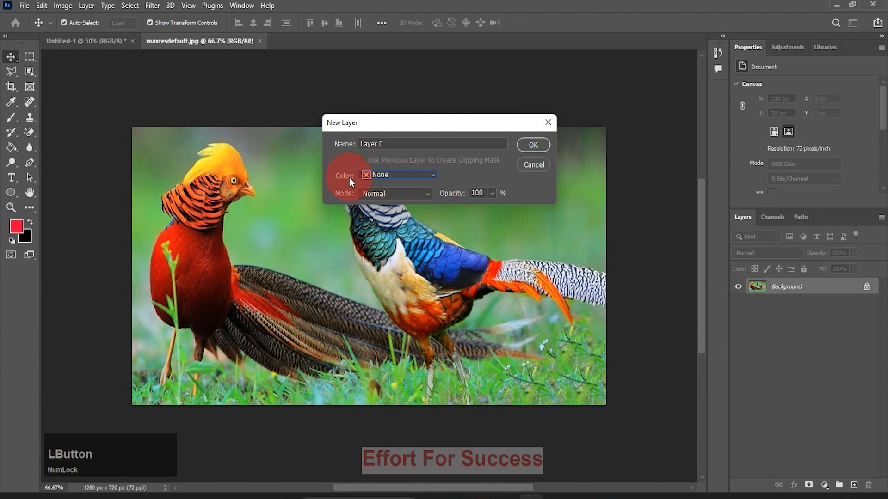
pyautogui.click(431, 177)
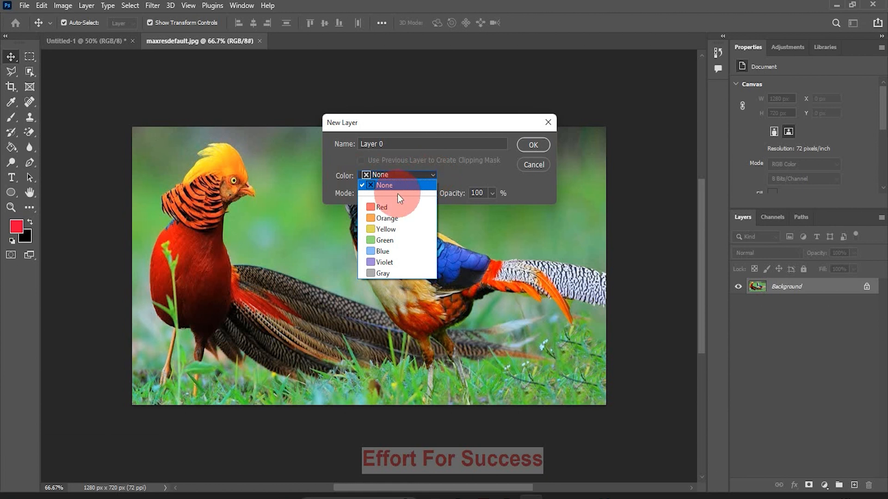
pyautogui.click(381, 207)
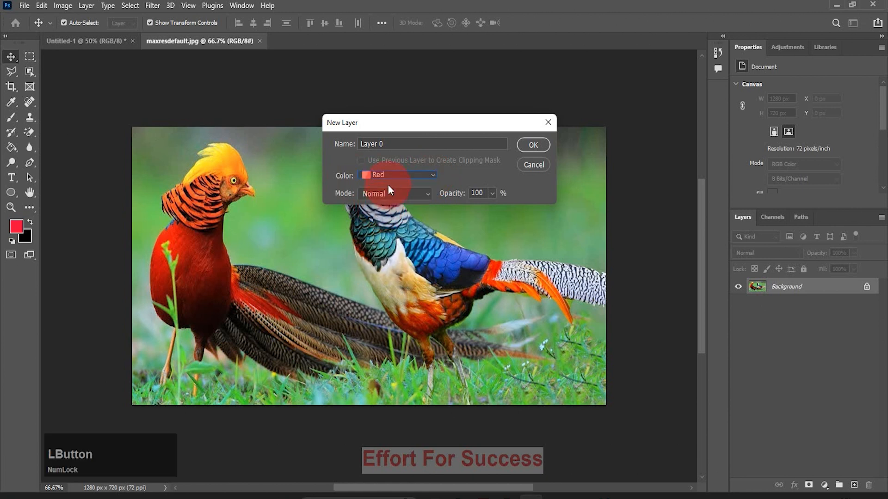
pyautogui.click(533, 145)
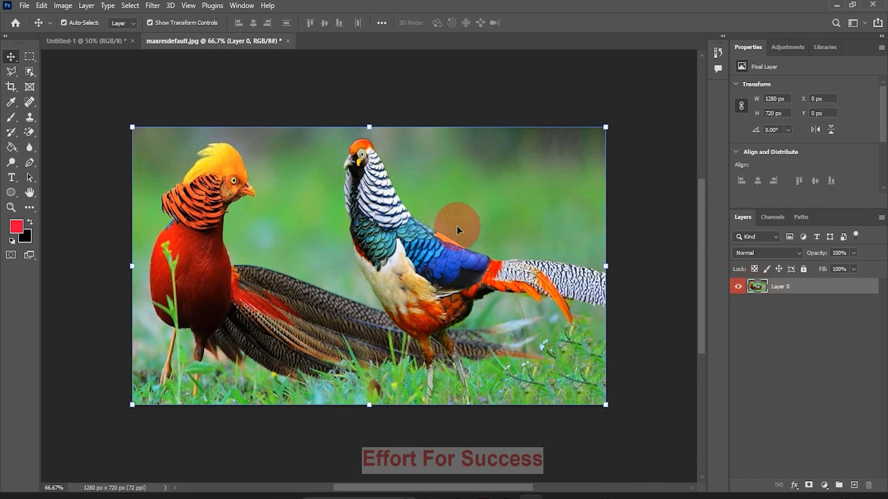
pyautogui.moveTo(466, 228)
pyautogui.mouseDown()
pyautogui.moveTo(424, 237)
pyautogui.moveTo(400, 259)
pyautogui.moveTo(451, 198)
pyautogui.moveTo(461, 258)
pyautogui.moveTo(483, 246)
pyautogui.moveTo(449, 223)
pyautogui.moveTo(470, 230)
pyautogui.mouseUp()
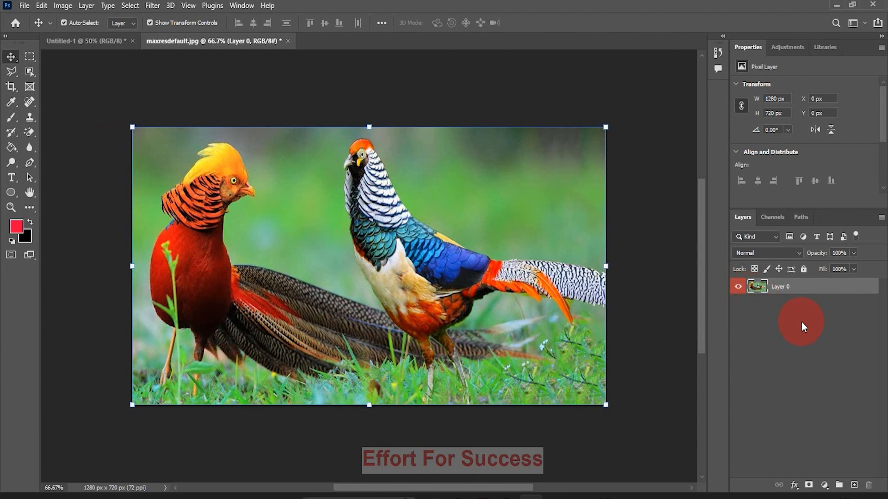
pyautogui.hotkey('ctrl', 'z')
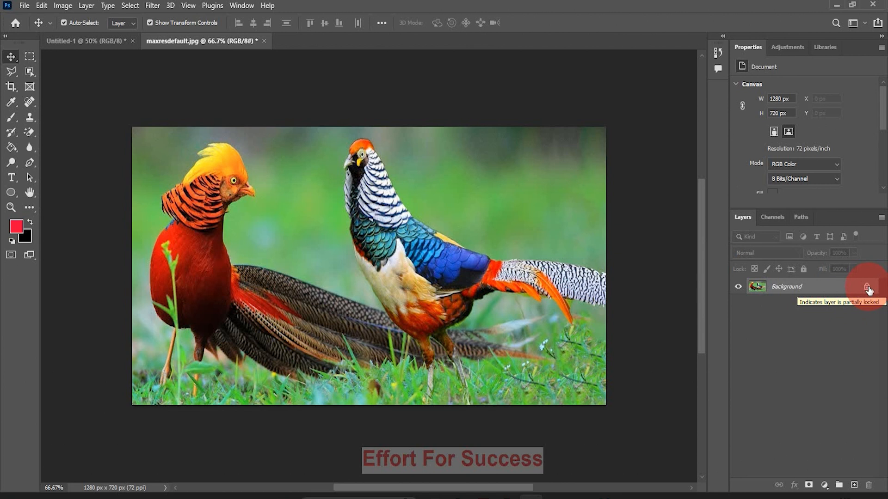
# Unlock the pheasant photo's background layer and move the image to about X -15 px, Y -39 px
pyautogui.click(868, 287)
pyautogui.moveTo(513, 264); pyautogui.dragTo(536, 237)
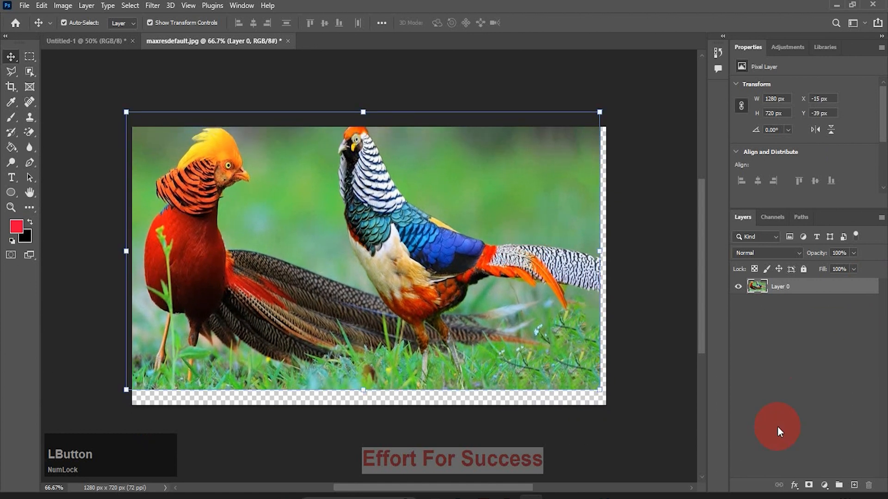
# Close the maxresdefault.jpg document without saving its changes
pyautogui.click(287, 41)
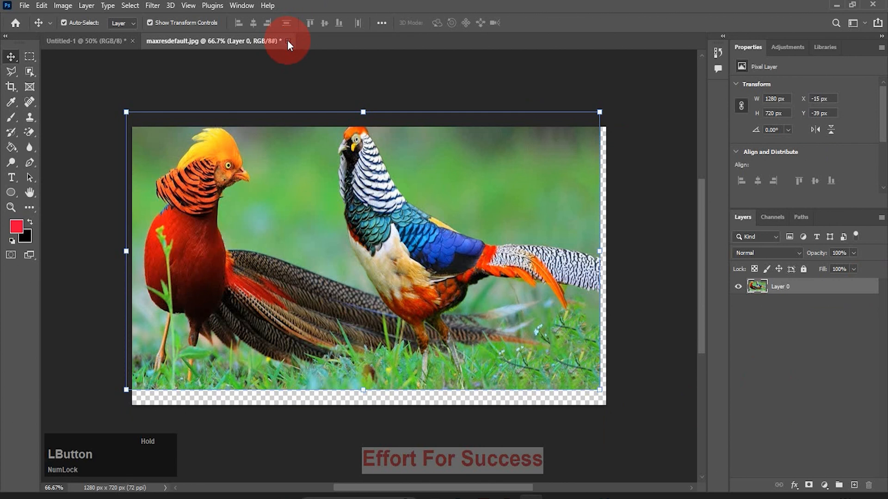
pyautogui.click(450, 194)
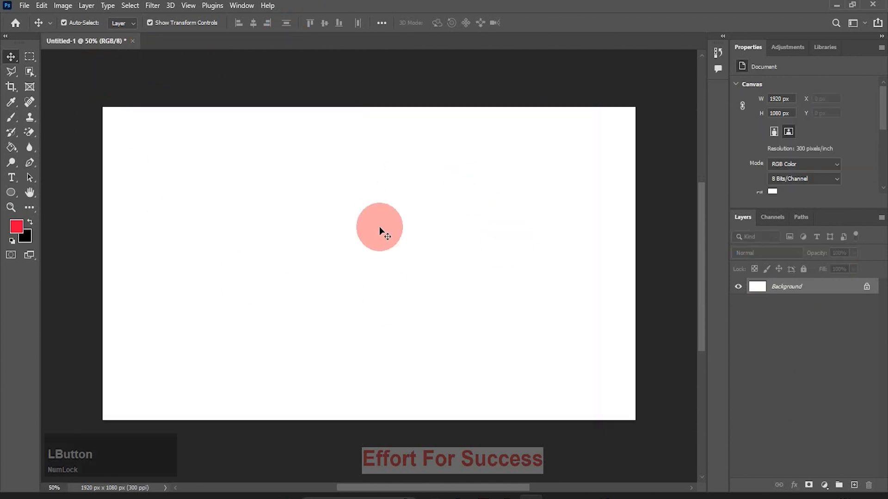
# Place the swiss-mountains image from Downloads as a linked file in the blank document and commit the placement
pyautogui.click(24, 5)
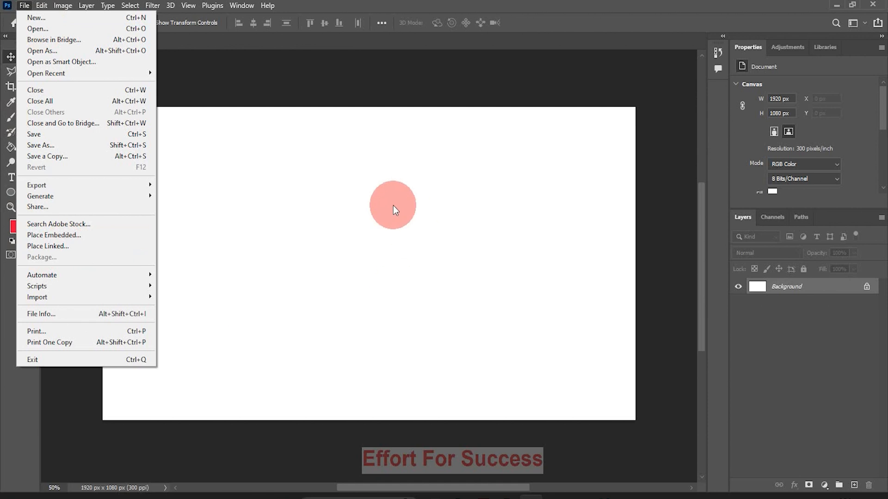
pyautogui.click(66, 246)
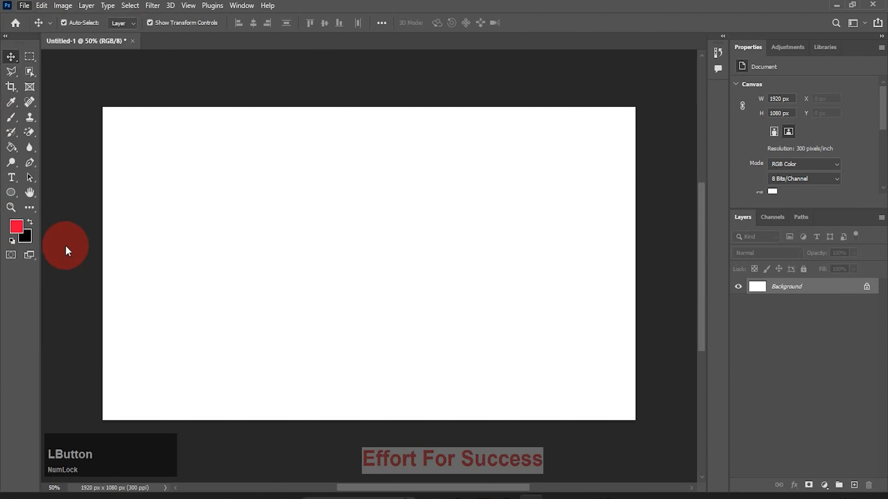
pyautogui.click(302, 138)
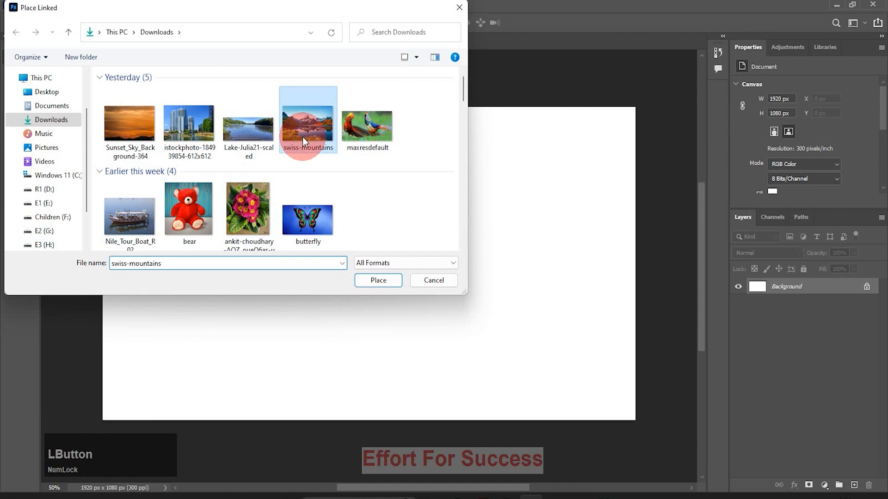
pyautogui.click(371, 281)
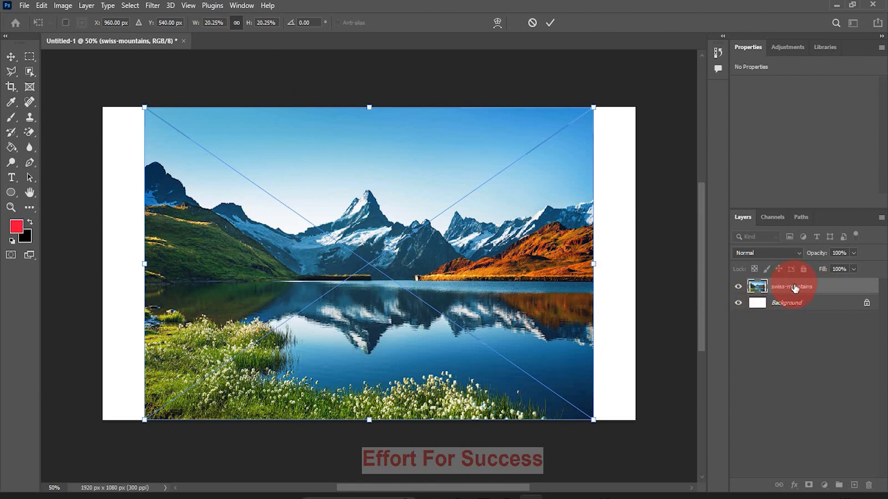
pyautogui.click(386, 282)
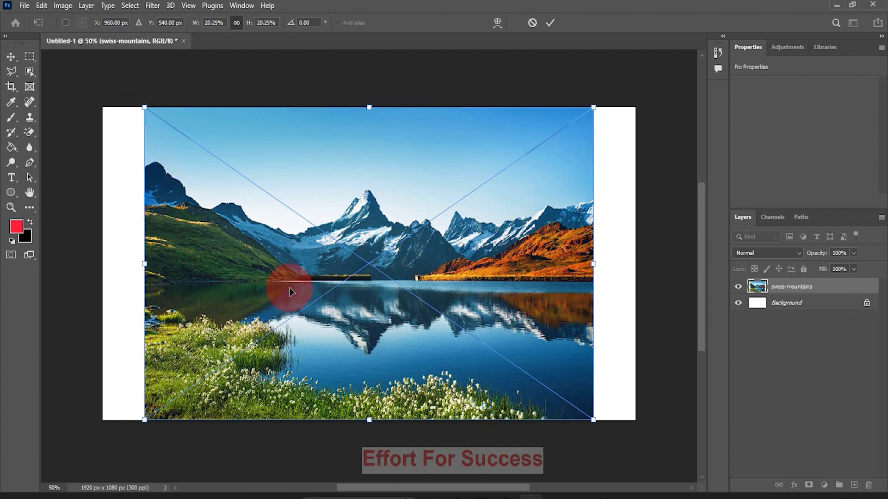
pyautogui.click(11, 58)
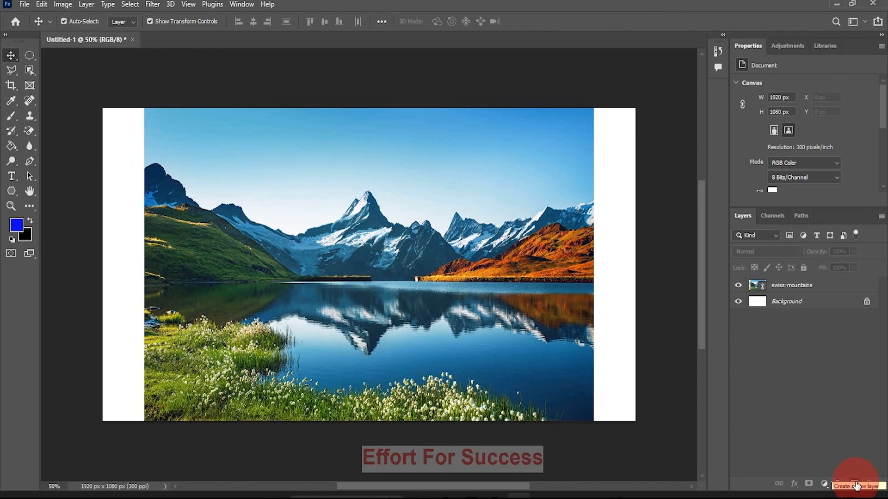
# Create a layer named efs with a Green color label and Normal blending mode, and delete that layer
pyautogui.click(881, 216)
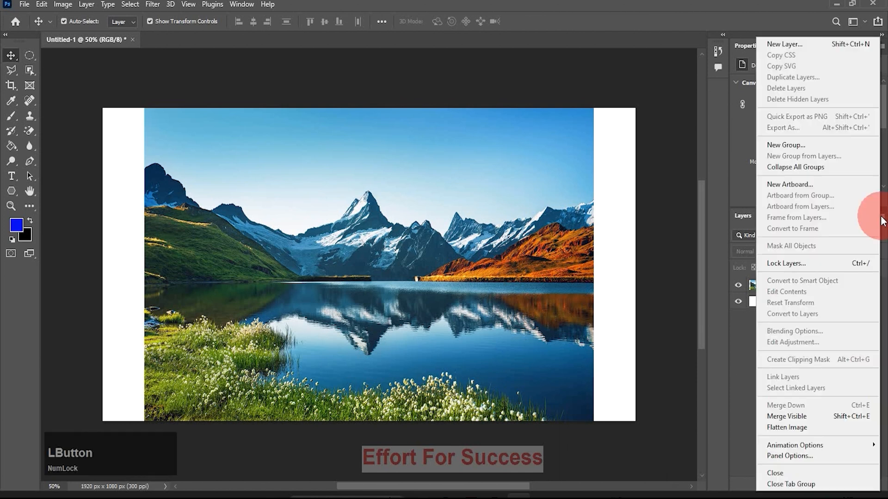
pyautogui.click(782, 45)
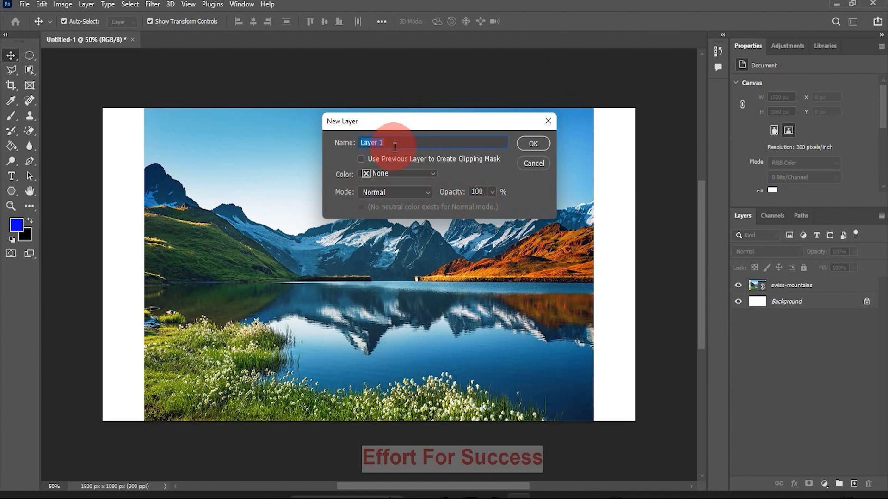
pyautogui.write('efs')
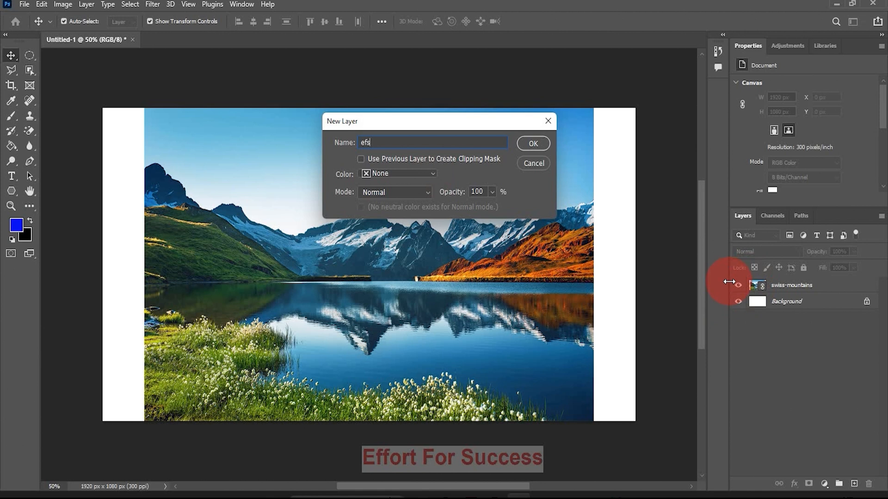
pyautogui.click(433, 176)
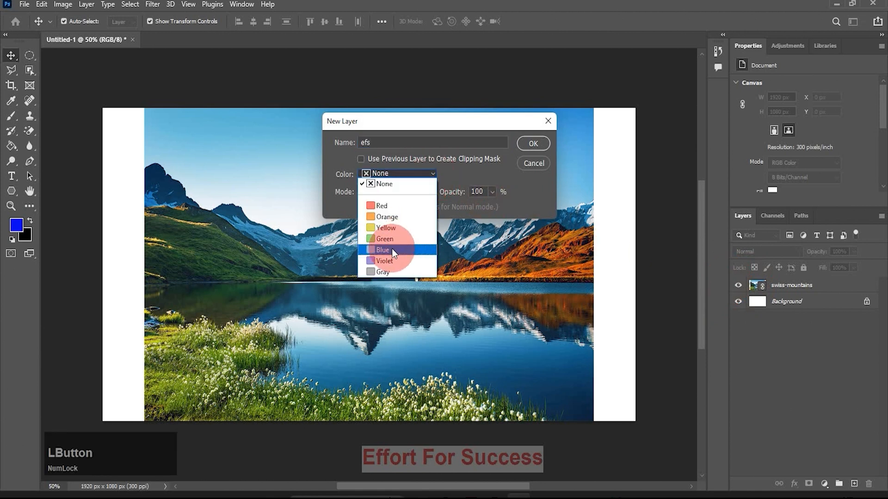
pyautogui.click(384, 239)
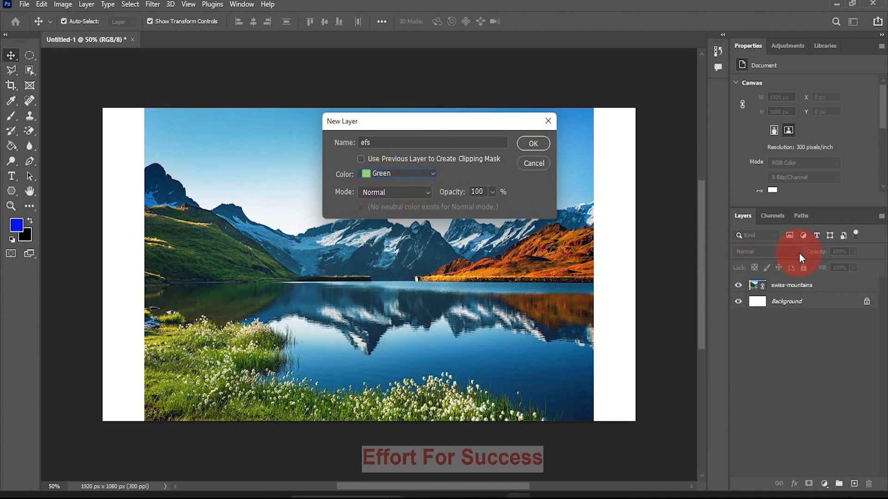
pyautogui.click(425, 193)
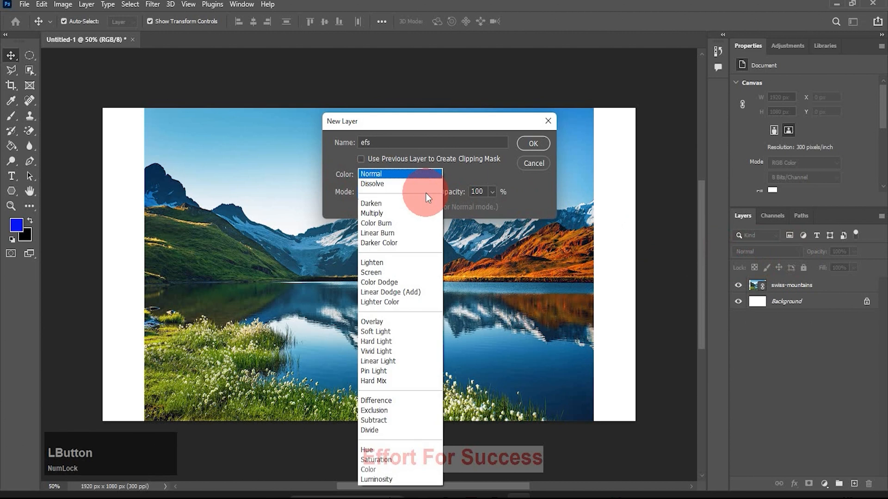
pyautogui.moveTo(422, 285); pyautogui.dragTo(405, 174)
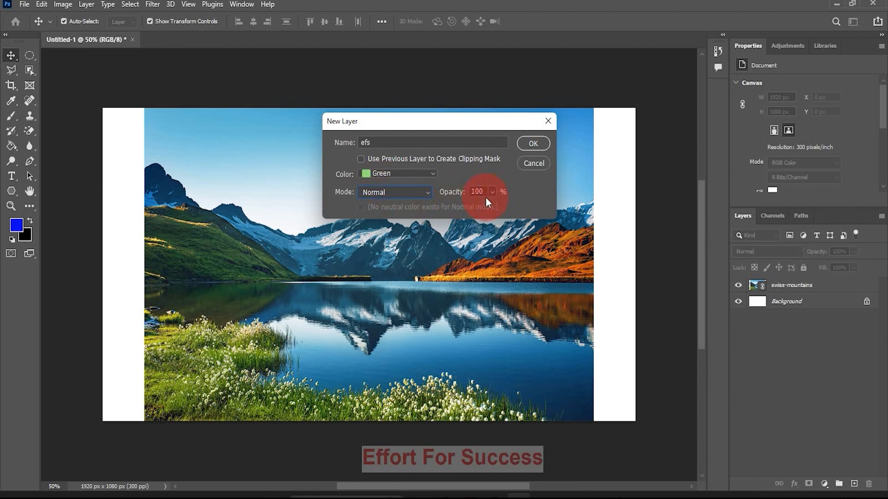
pyautogui.click(532, 144)
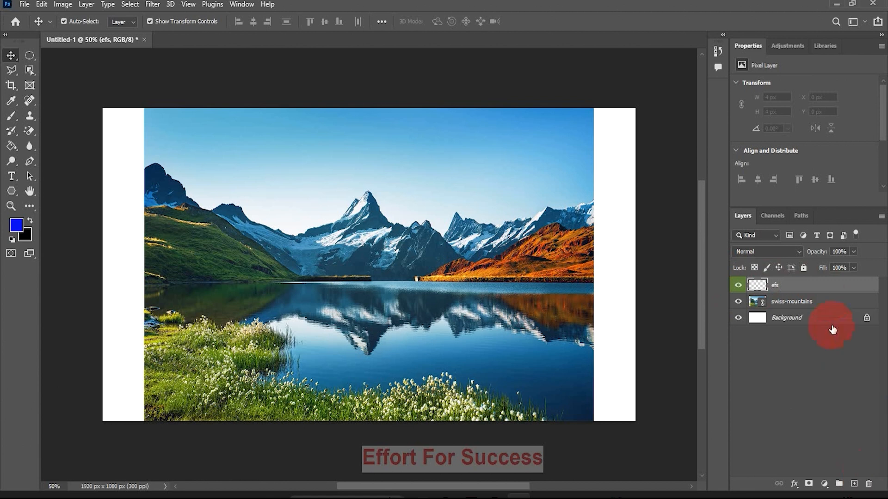
pyautogui.moveTo(818, 292); pyautogui.dragTo(869, 486)
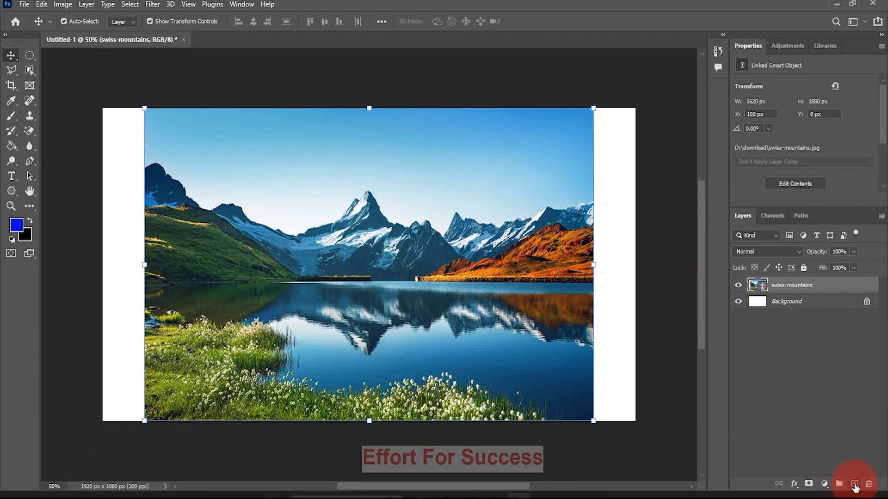
# Add a new blank layer with default settings above the swiss-mountains layer
pyautogui.click(854, 485)
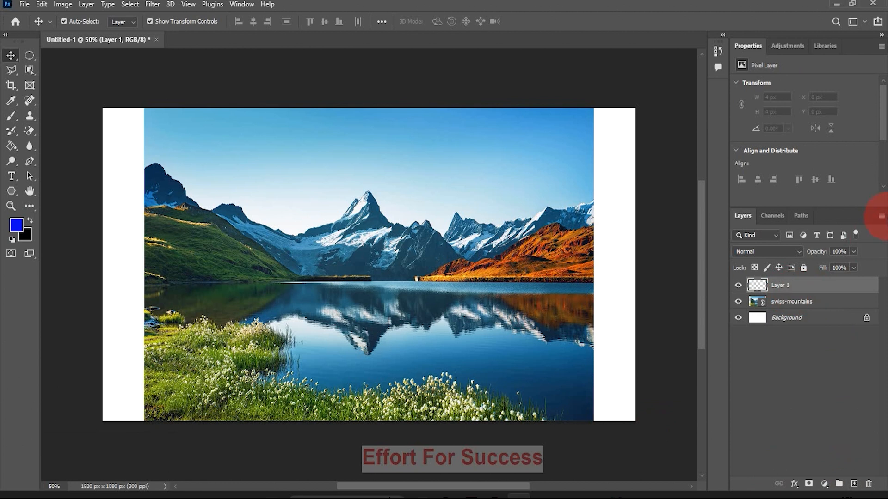
pyautogui.click(881, 216)
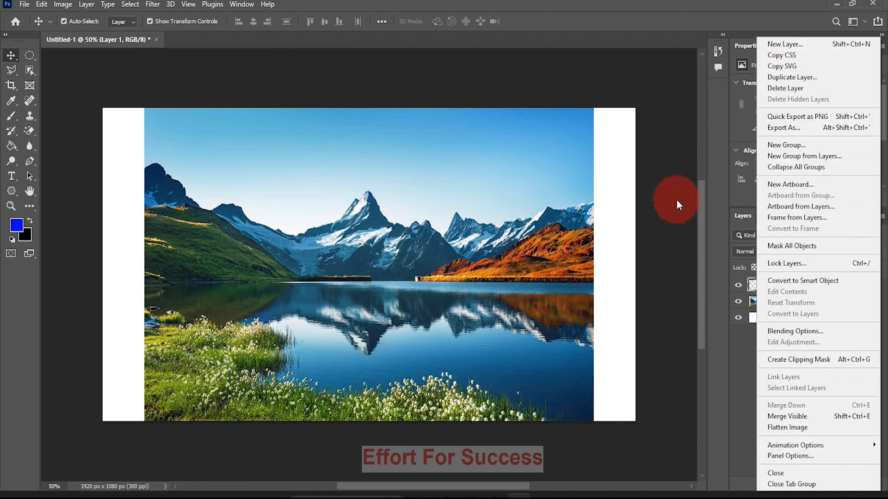
pyautogui.click(670, 215)
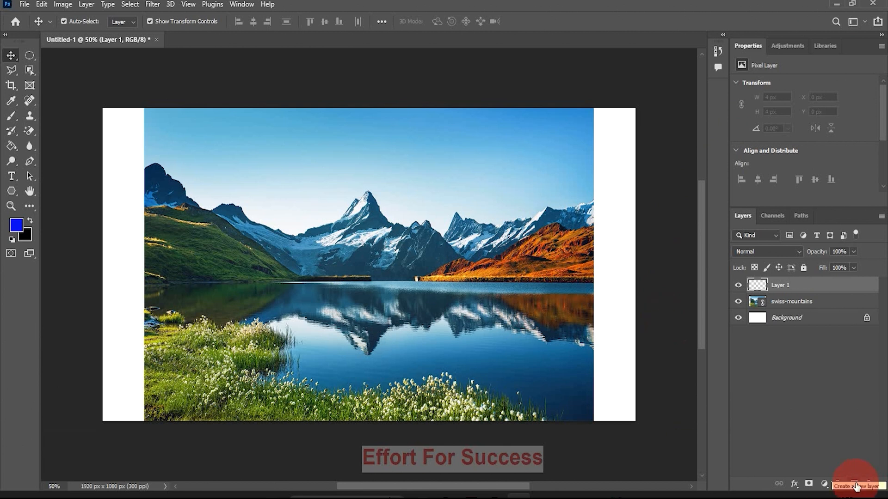
# Fill a rectangular selection of about 490 × 426 px over the lake's left half on Layer 1 with light purple #ca9dd1
pyautogui.moveTo(781, 286); pyautogui.dragTo(787, 289)
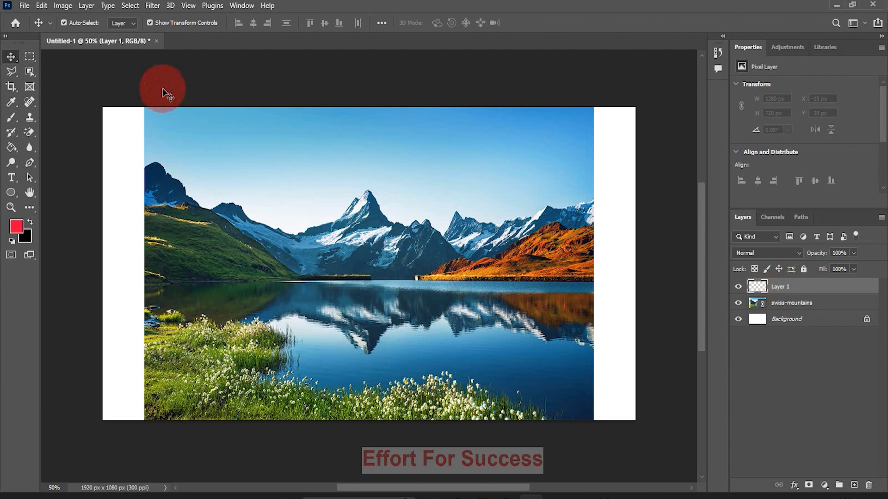
pyautogui.click(29, 55)
pyautogui.moveTo(228, 213); pyautogui.dragTo(363, 334)
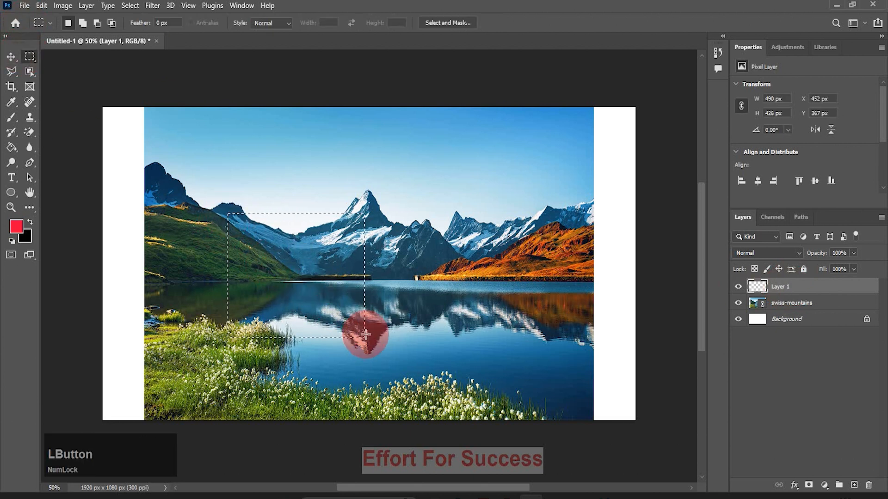
pyautogui.click(17, 229)
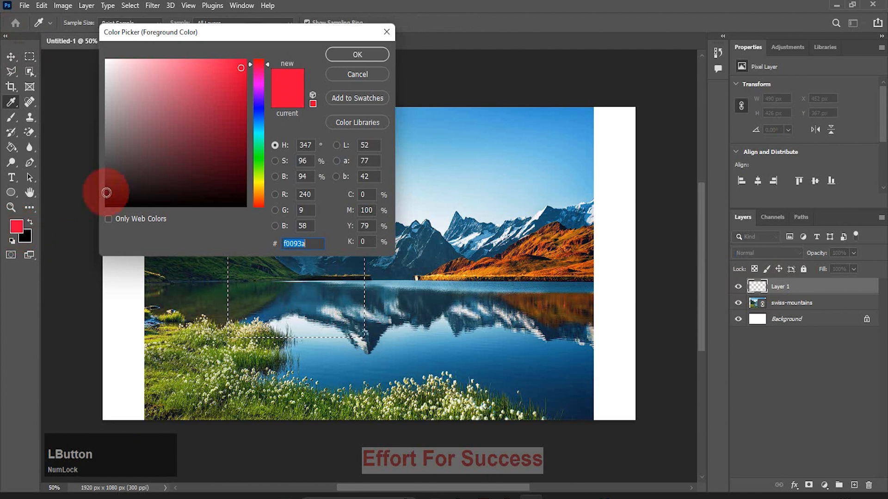
pyautogui.click(258, 93)
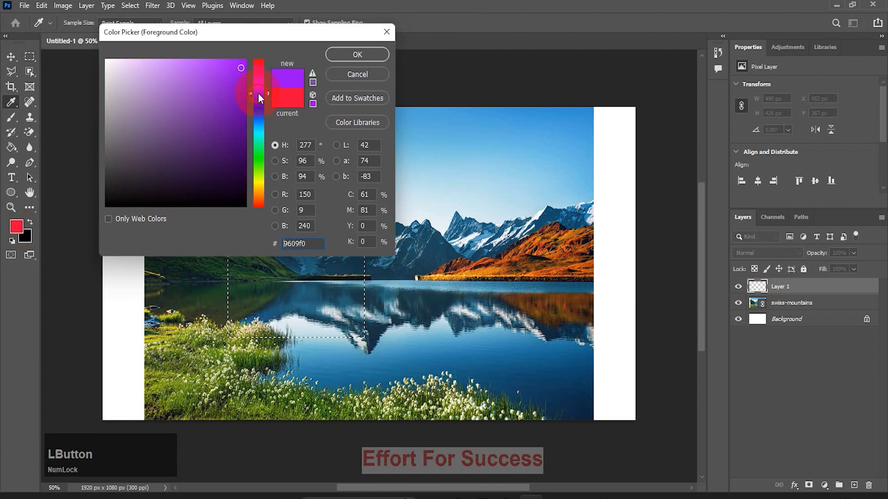
pyautogui.moveTo(258, 92); pyautogui.dragTo(260, 87)
pyautogui.click(140, 86)
pyautogui.click(368, 54)
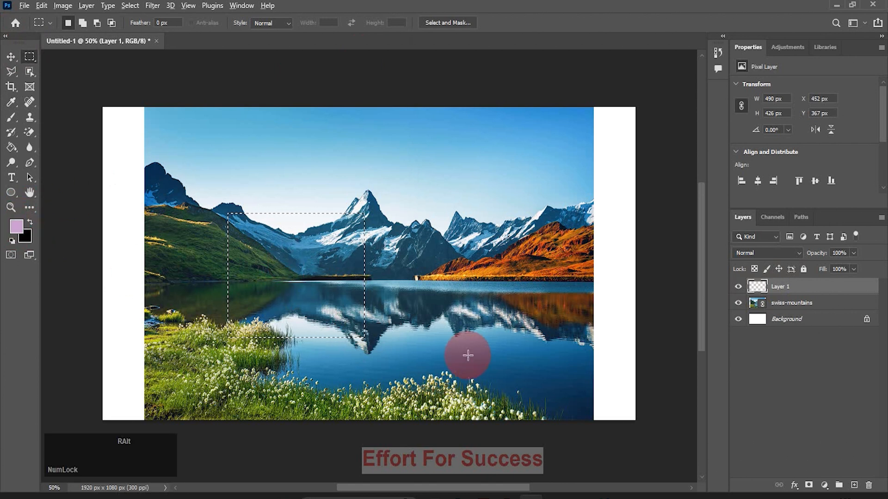
pyautogui.hotkey('alt', 'BackSpace')
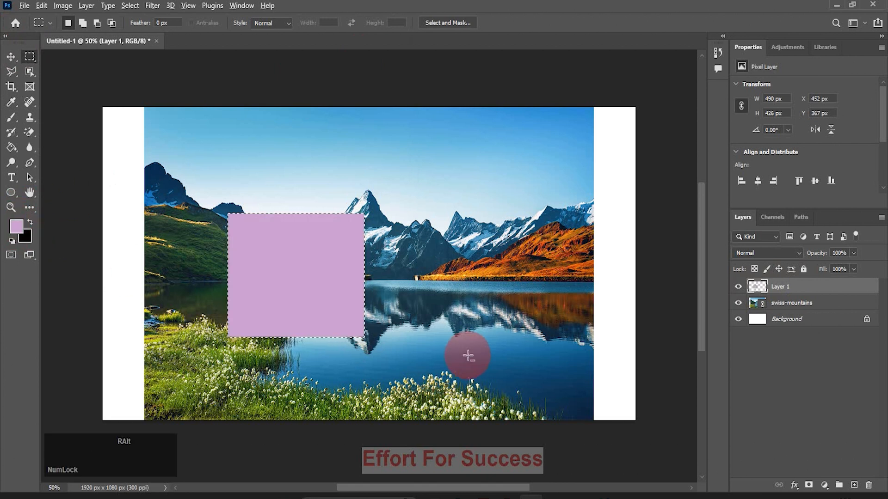
# Add a new layer and fill a rectangular selection of about 200 × 266 px, right of the purple rectangle, with light green #9dd1a1
pyautogui.click(854, 485)
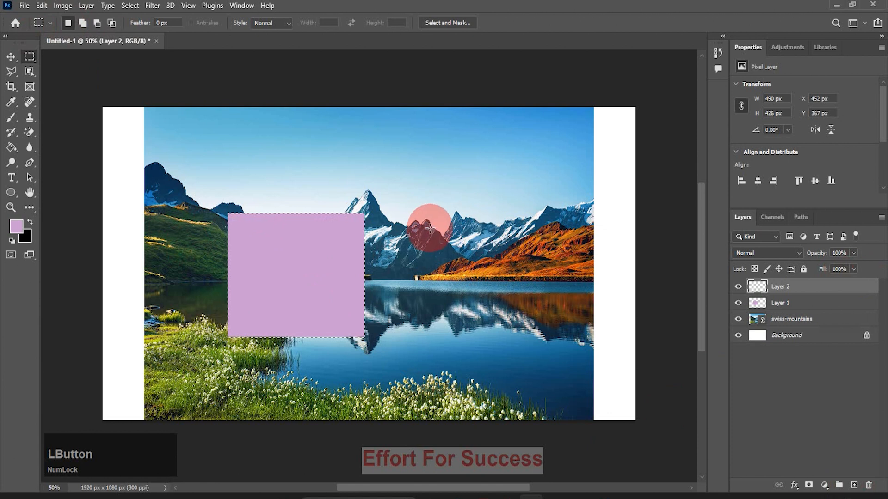
pyautogui.moveTo(430, 226); pyautogui.dragTo(486, 304)
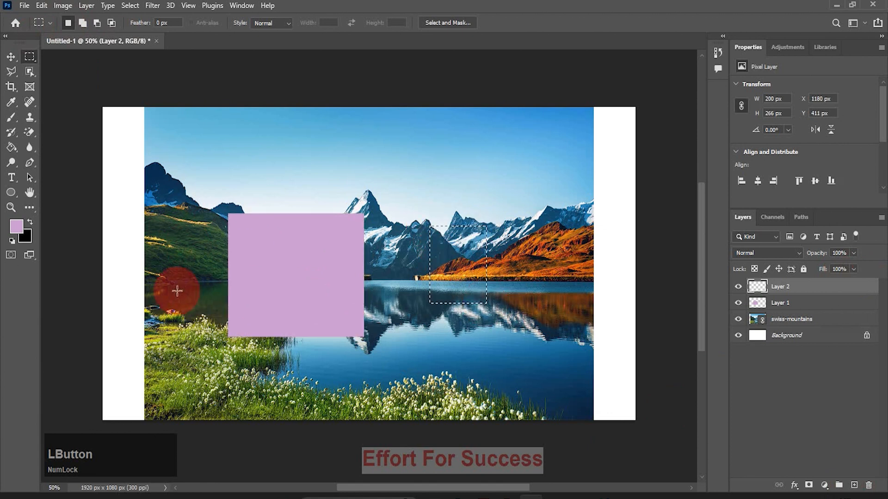
pyautogui.click(16, 226)
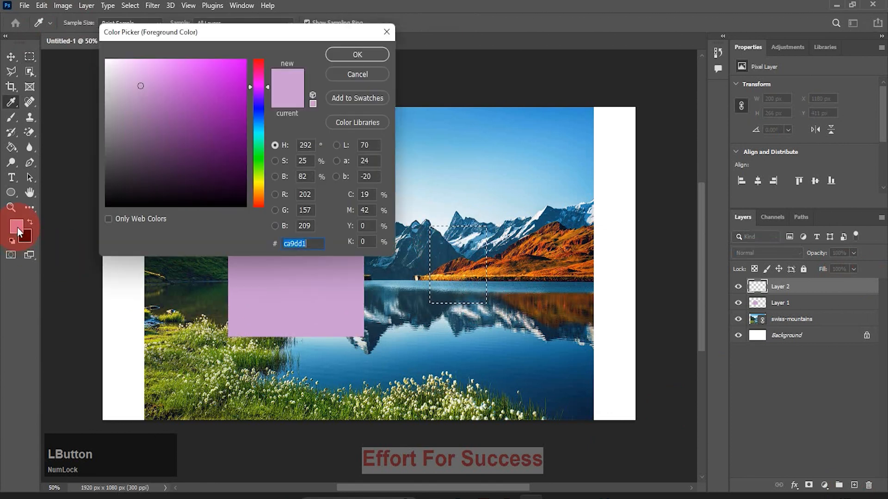
pyautogui.click(262, 155)
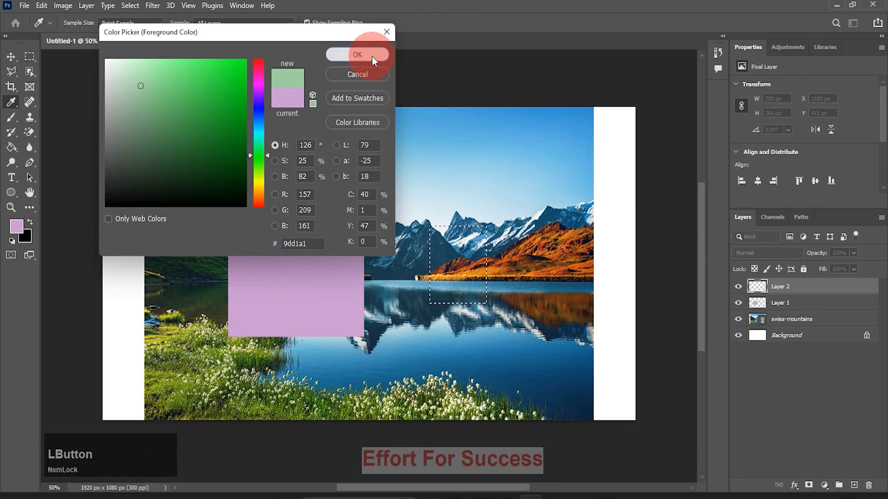
pyautogui.click(372, 56)
pyautogui.hotkey('alt', 'BackSpace')
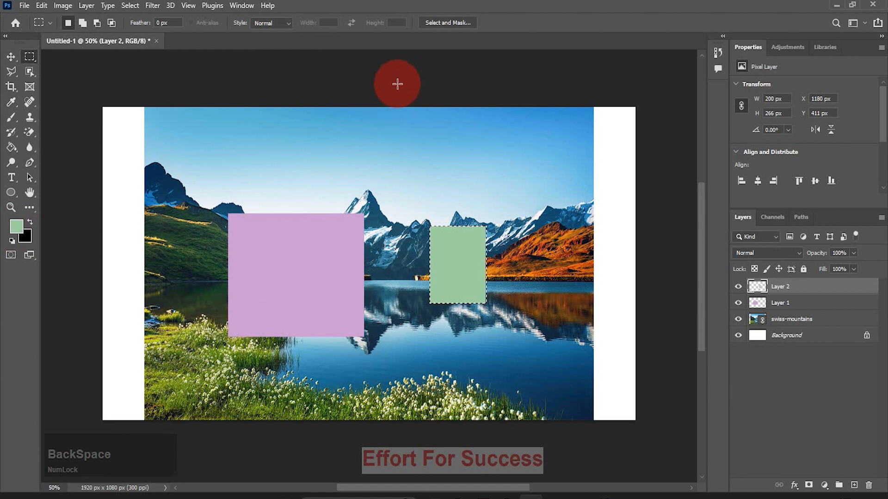
# Add a new layer, fill an elliptical selection of about 224 × 222 px in the sky with yellow #eabb2d, and deselect
pyautogui.click(853, 484)
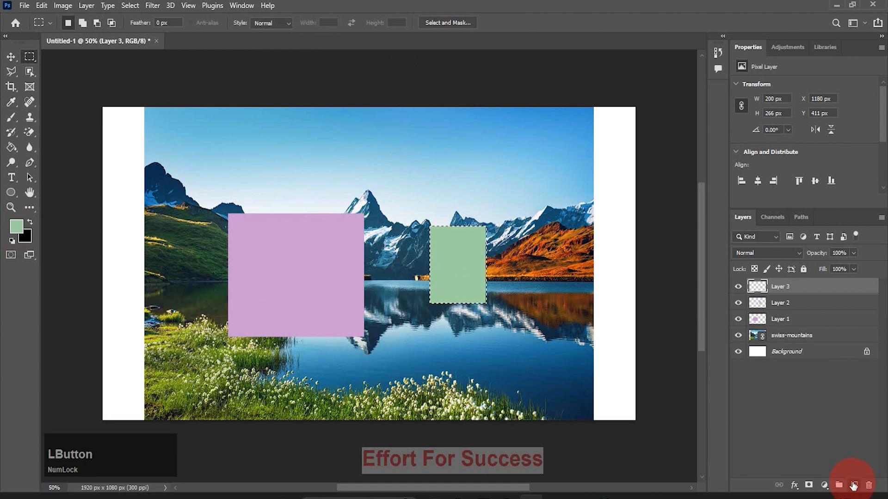
pyautogui.click(30, 58)
pyautogui.click(82, 68)
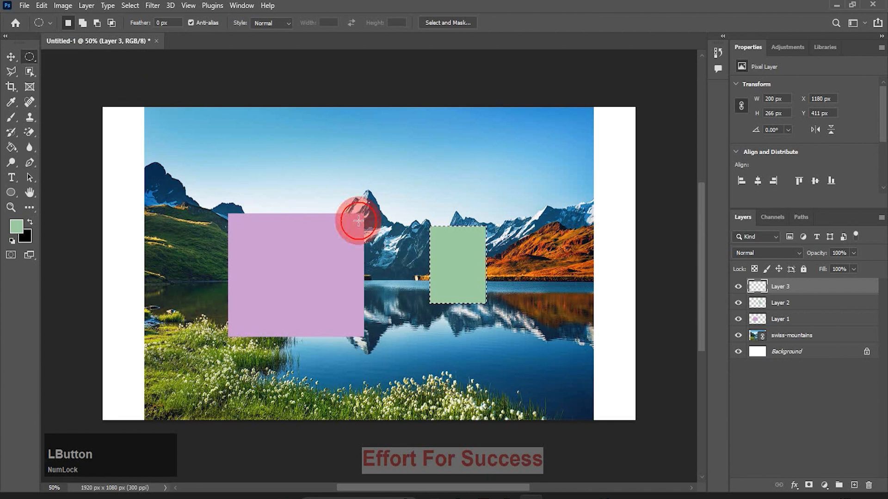
pyautogui.moveTo(370, 137); pyautogui.dragTo(431, 201)
pyautogui.click(17, 226)
pyautogui.click(260, 185)
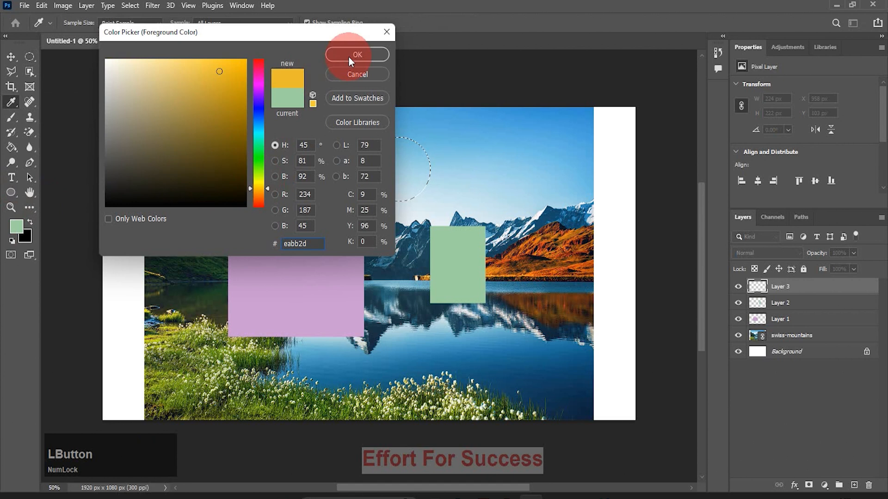
pyautogui.click(360, 57)
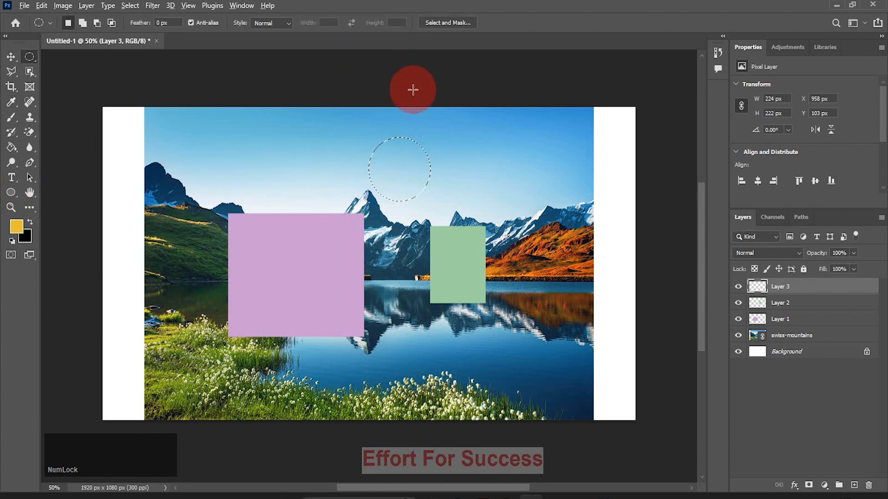
pyautogui.hotkey('alt', 'BackSpace')
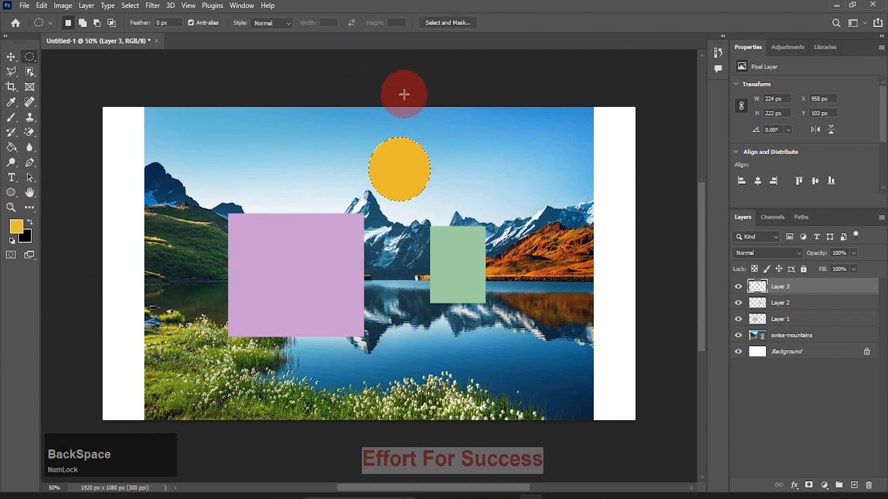
pyautogui.hotkey('ctrl', 'd')
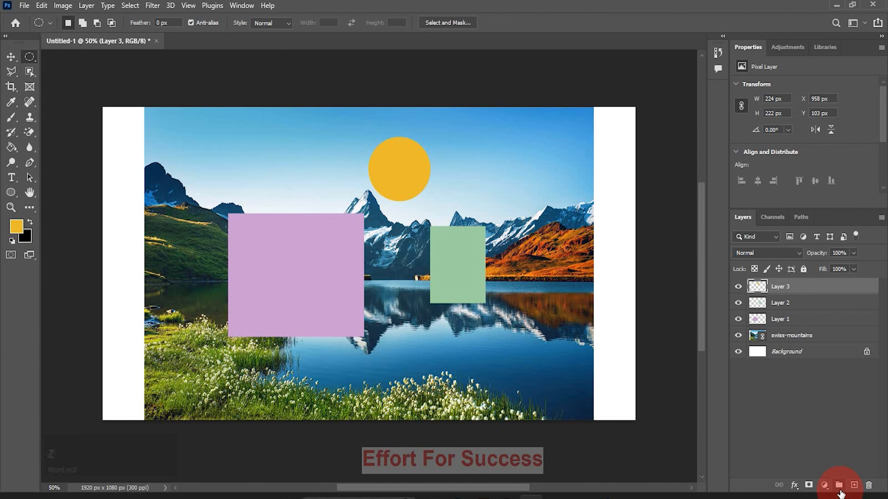
# Create an empty layer group above Layer 3 and expand it
pyautogui.click(839, 486)
pyautogui.click(839, 486)
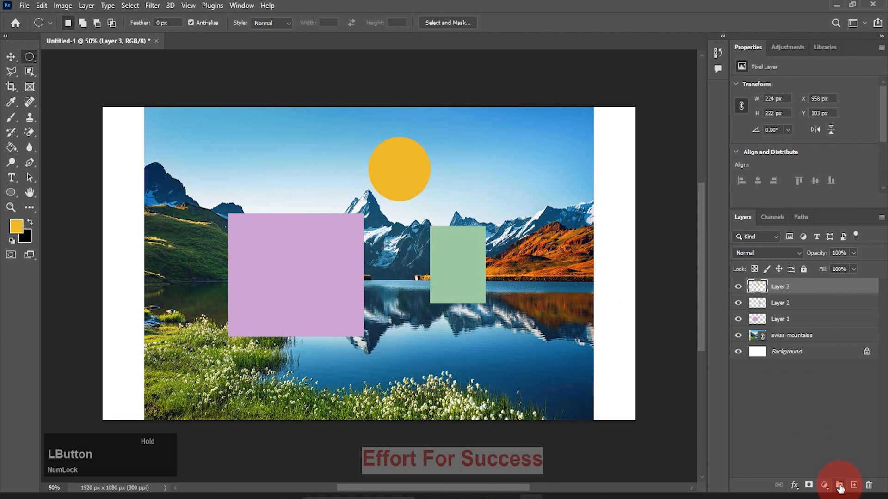
pyautogui.click(751, 286)
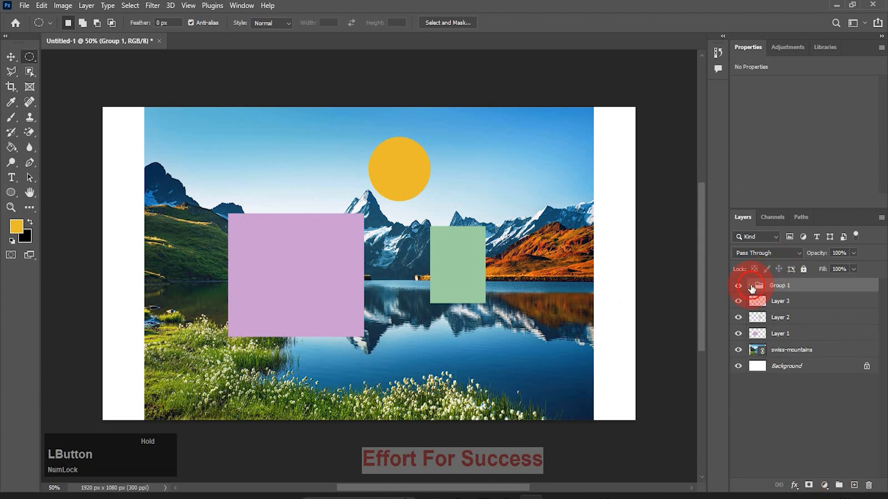
pyautogui.click(750, 286)
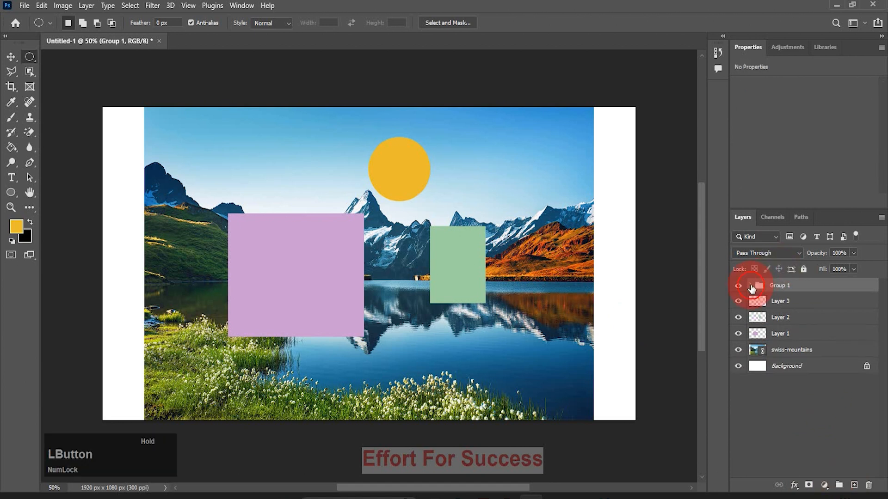
# Select Layer 3 through Layer 1, put them in a new group, and expand that group to view its layers
pyautogui.click(788, 306)
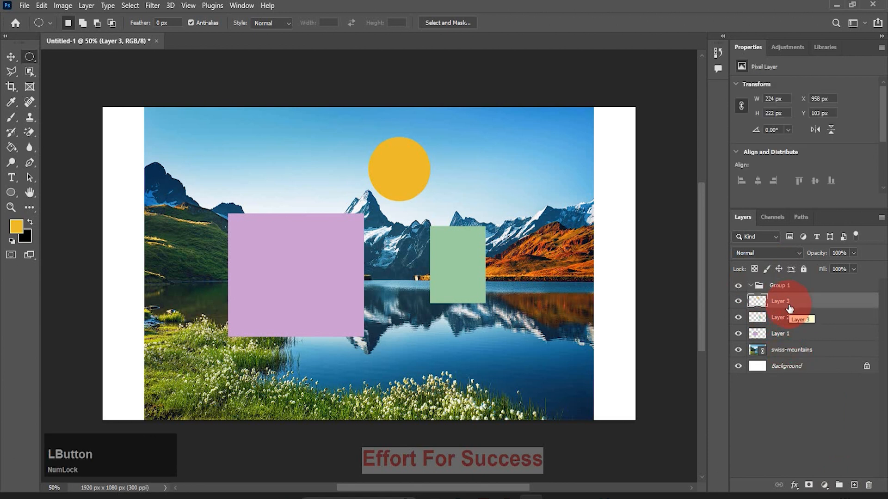
pyautogui.keyDown('shift'); pyautogui.click(786, 335); pyautogui.keyUp('shift')
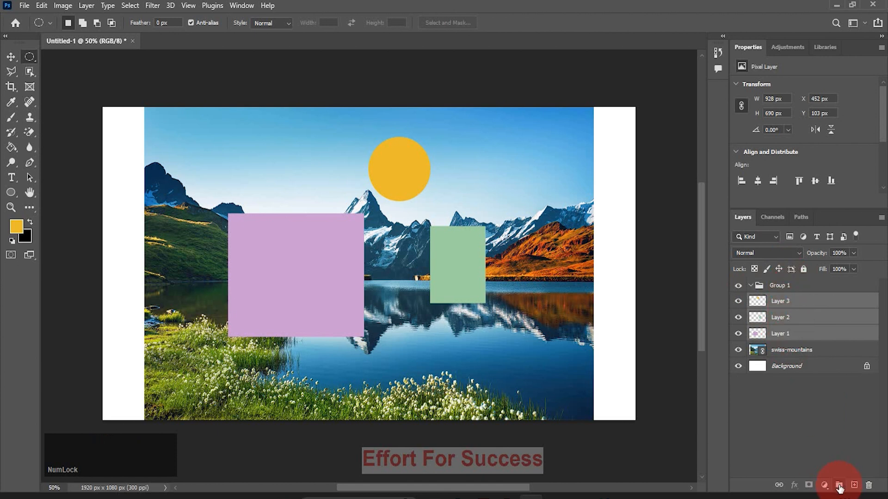
pyautogui.click(839, 486)
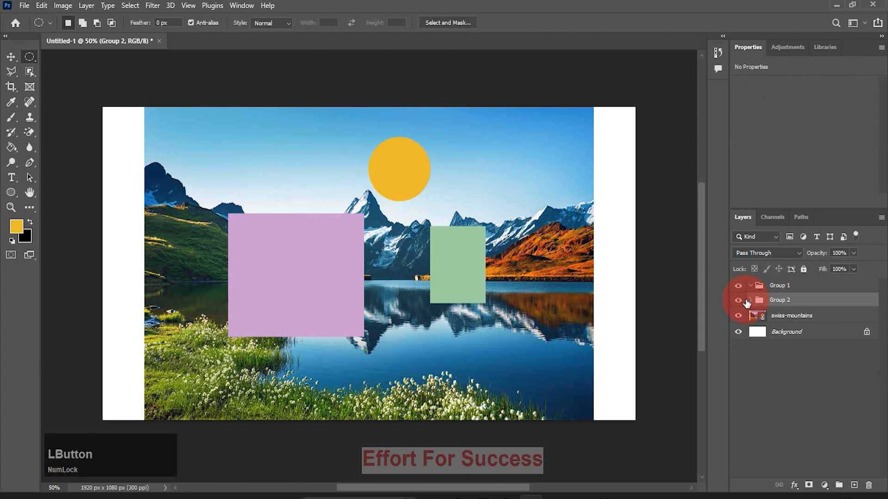
pyautogui.click(749, 301)
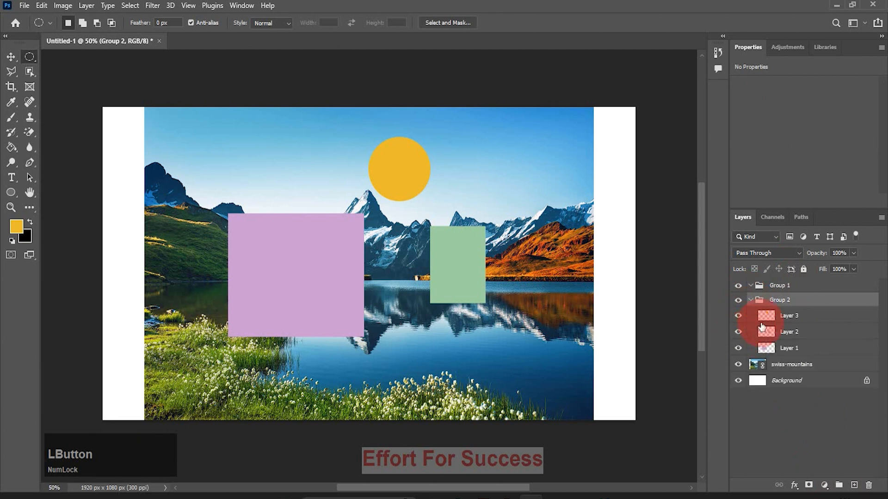
pyautogui.click(751, 301)
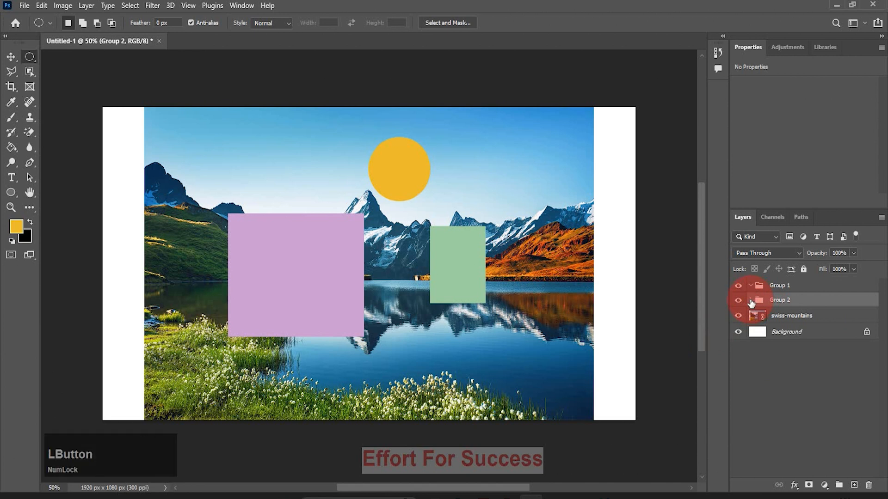
pyautogui.click(750, 301)
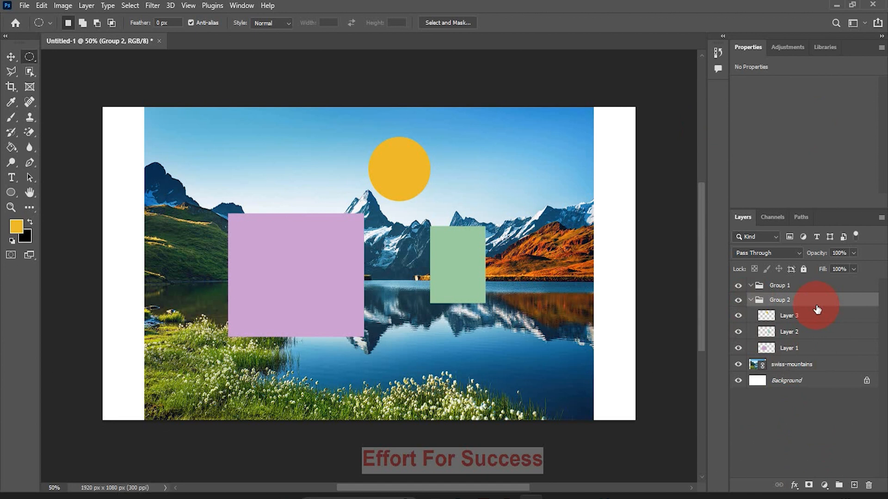
# Ungroup the group holding the three shape layers and deselect all layers
pyautogui.press('ctrl')
pyautogui.hotkey('ctrl', 'shift', 'g')
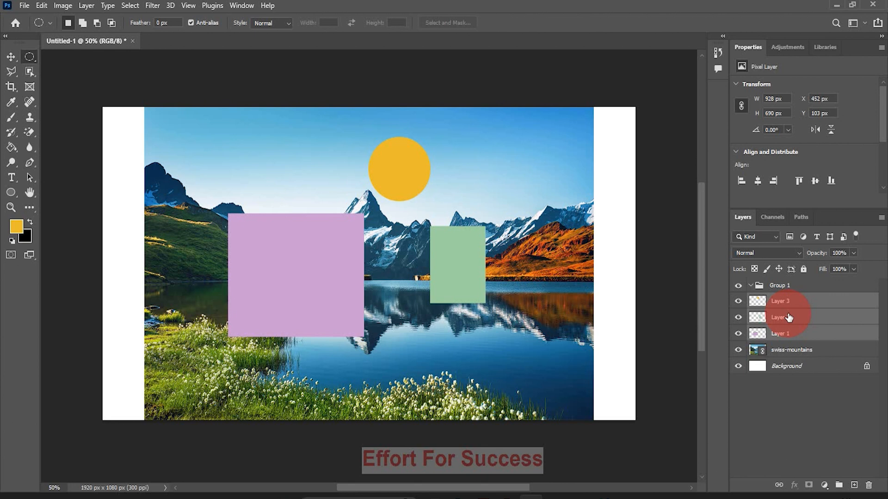
pyautogui.click(804, 418)
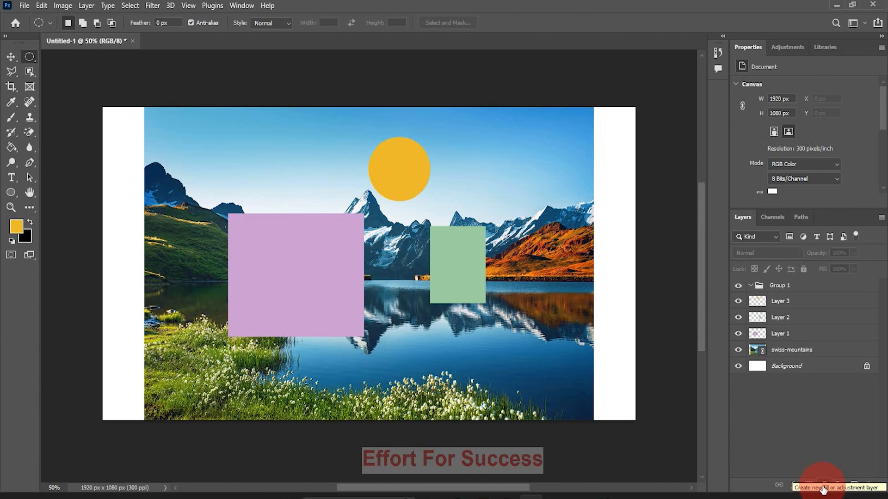
# Select Layer 3 and Layer 2 together and link them
pyautogui.click(850, 303)
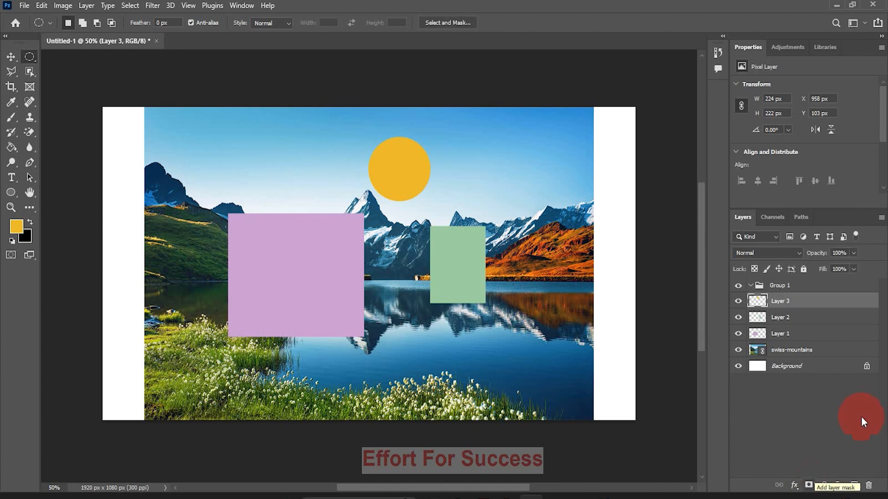
pyautogui.click(794, 485)
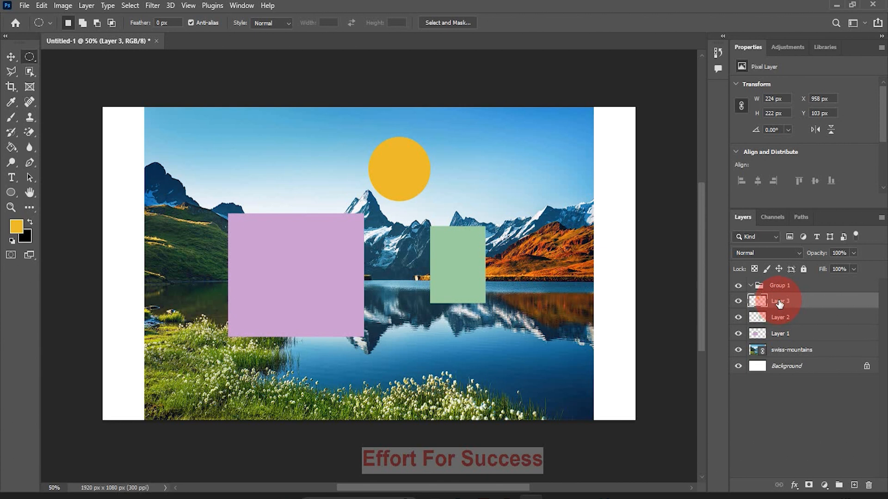
pyautogui.press('shift')
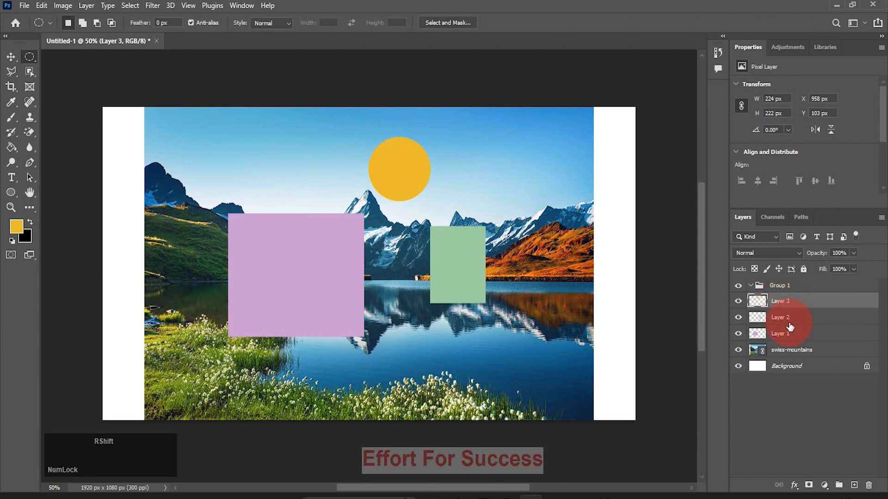
pyautogui.keyDown('shift'); pyautogui.click(790, 327); pyautogui.keyUp('shift')
pyautogui.press('v')
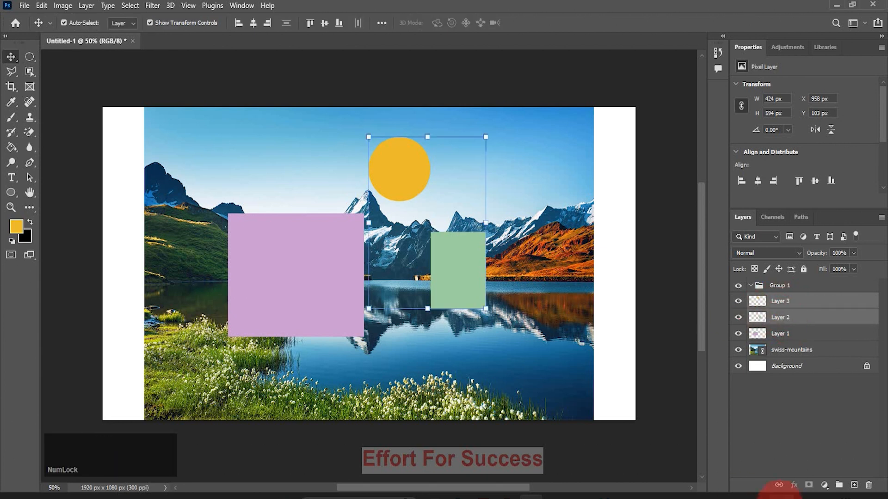
pyautogui.click(778, 486)
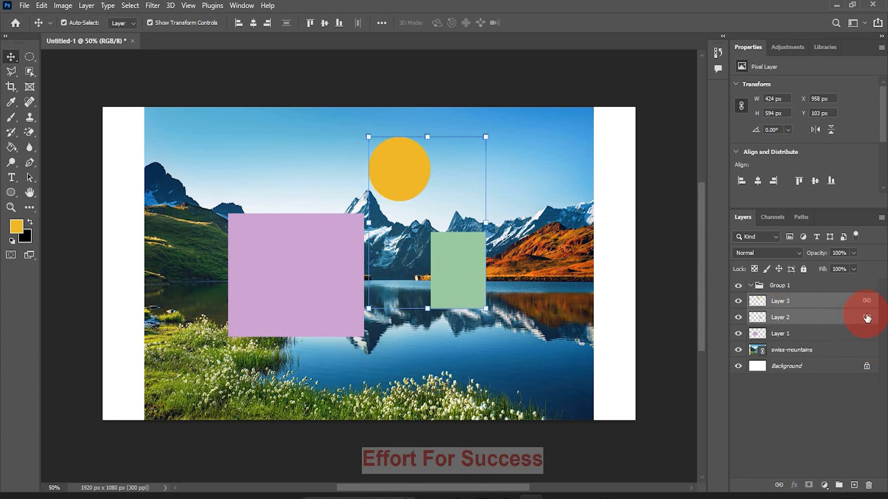
# Hide the transform controls and move the linked circle and green rectangle together to about X 1084 px, Y 243 px
pyautogui.moveTo(446, 273); pyautogui.dragTo(473, 300)
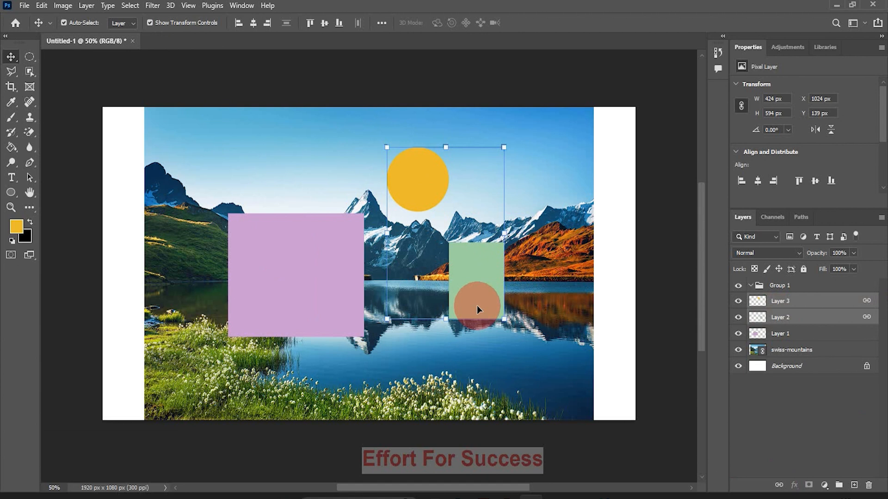
pyautogui.moveTo(476, 305); pyautogui.dragTo(494, 262)
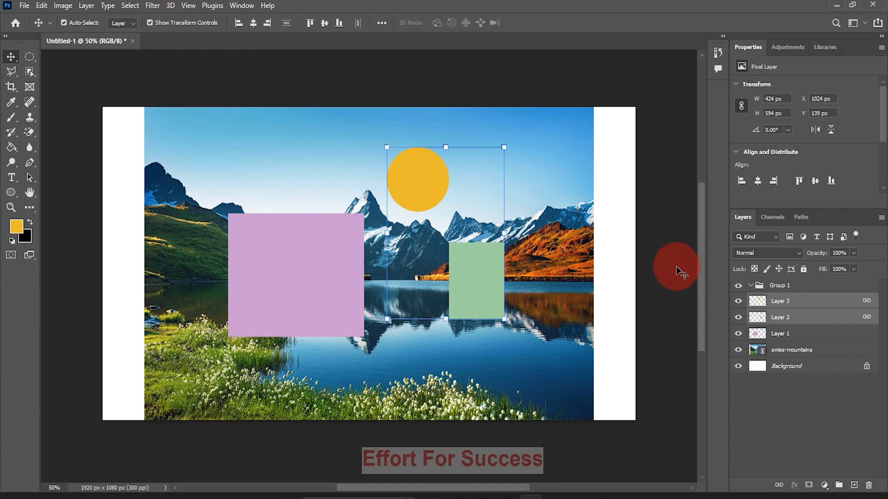
pyautogui.click(149, 22)
pyautogui.moveTo(441, 179); pyautogui.dragTo(449, 219)
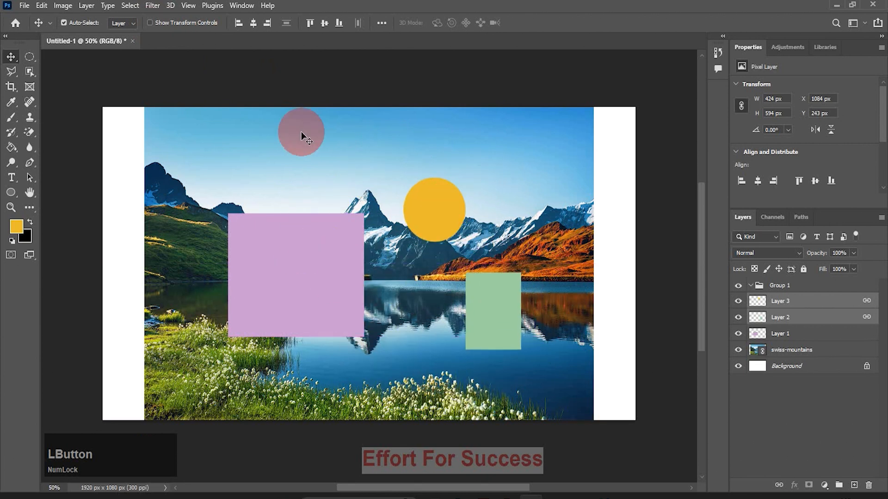
# Show the transform controls and move the linked circle and green rectangle up to about Y 213 px
pyautogui.click(149, 23)
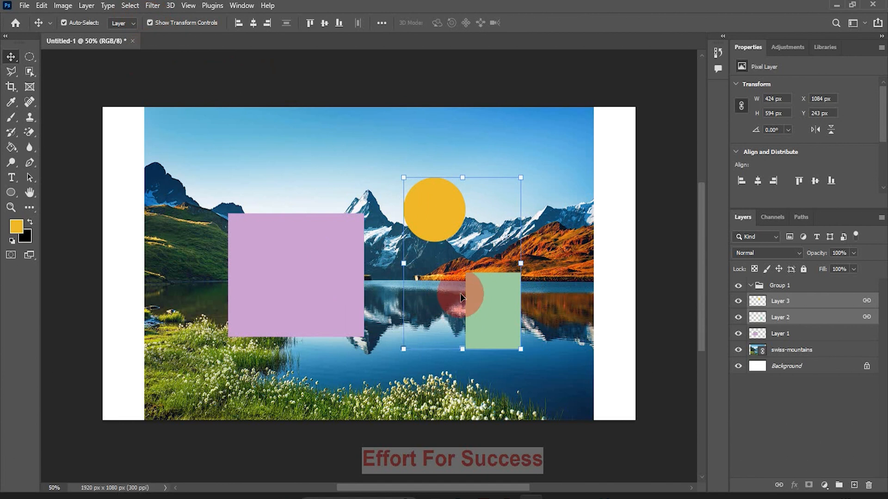
pyautogui.moveTo(460, 293); pyautogui.dragTo(459, 285)
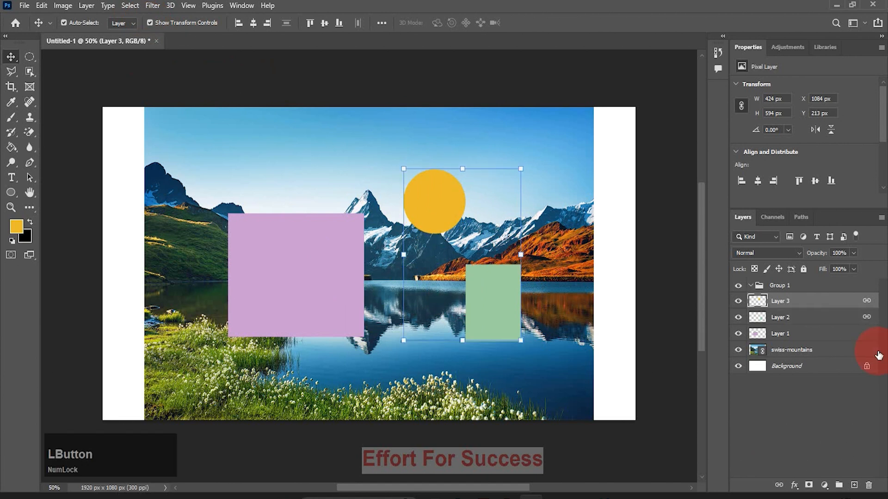
# Unlink Layer 3 from Layer 2, and hide and reshow the swiss-mountains layer
pyautogui.click(779, 486)
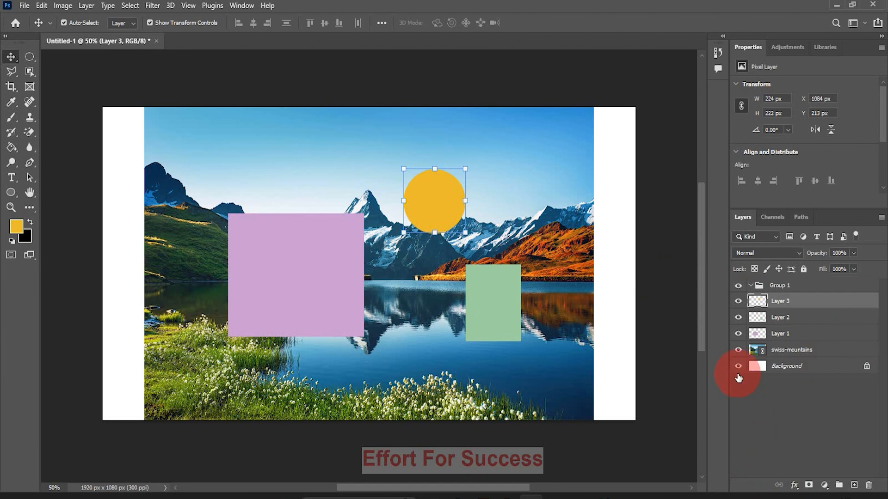
pyautogui.click(739, 350)
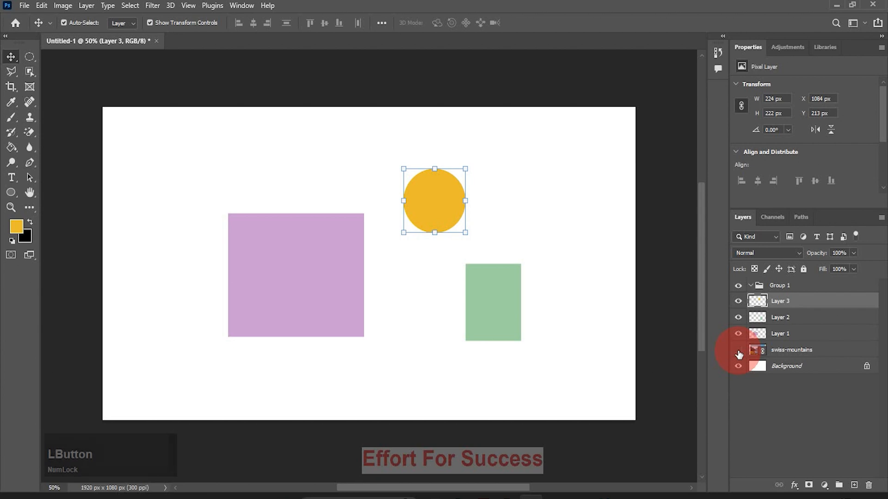
pyautogui.click(739, 351)
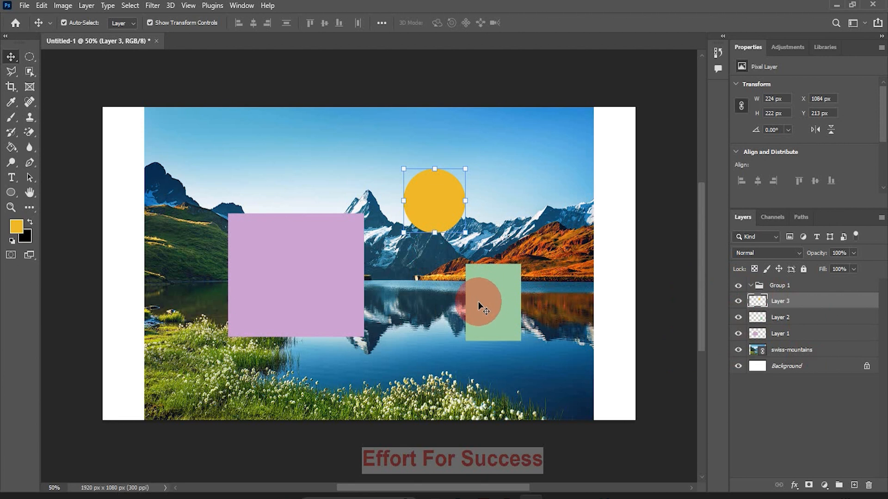
# Put Layer 3 through Layer 1 in a new group, and hide and reshow the whole group
pyautogui.keyDown('shift'); pyautogui.click(779, 297); pyautogui.keyUp('shift')
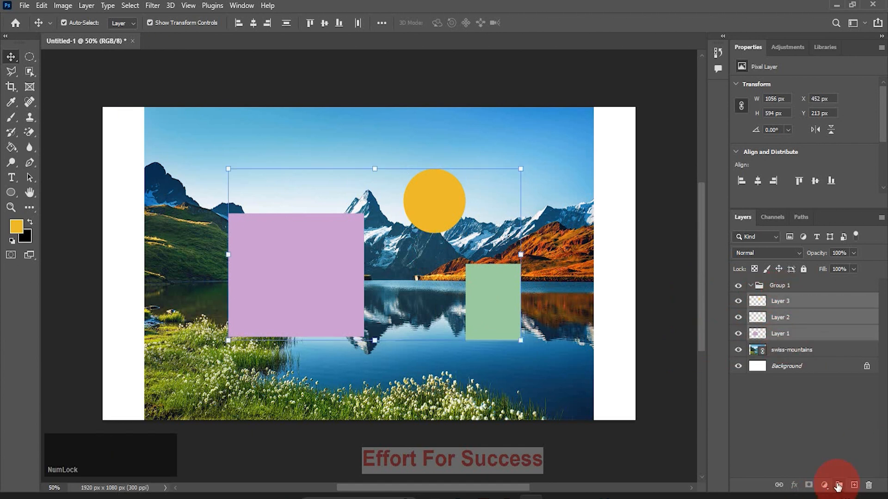
pyautogui.click(838, 486)
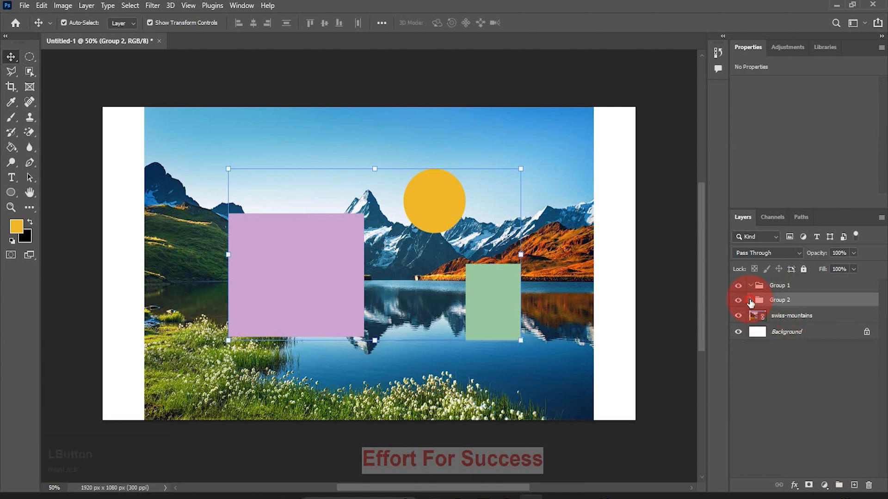
pyautogui.click(750, 301)
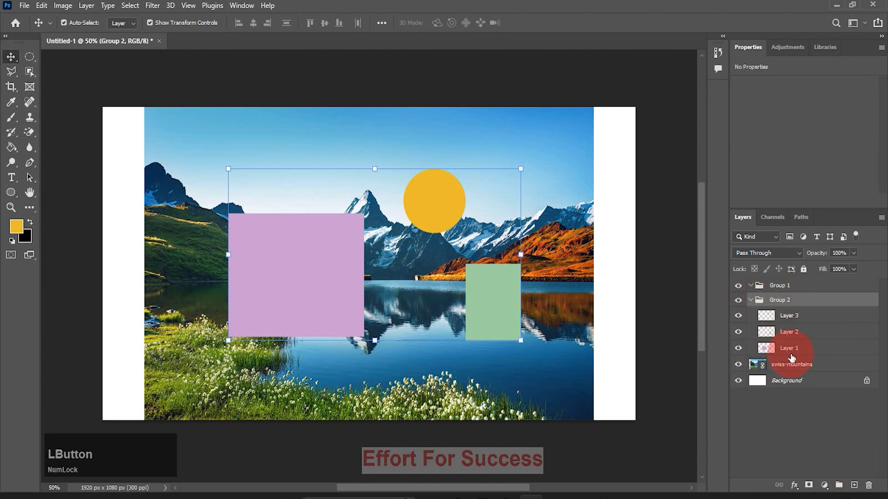
pyautogui.click(739, 302)
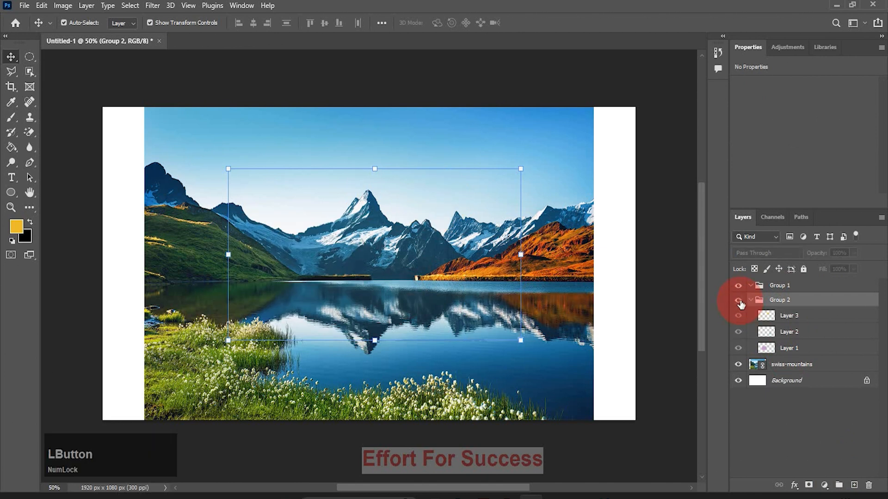
pyautogui.click(739, 302)
# Add a new layer inside Group 1 and draw an elliptical selection about 178 by 168 px on the lake below the yellow circle
pyautogui.click(800, 287)
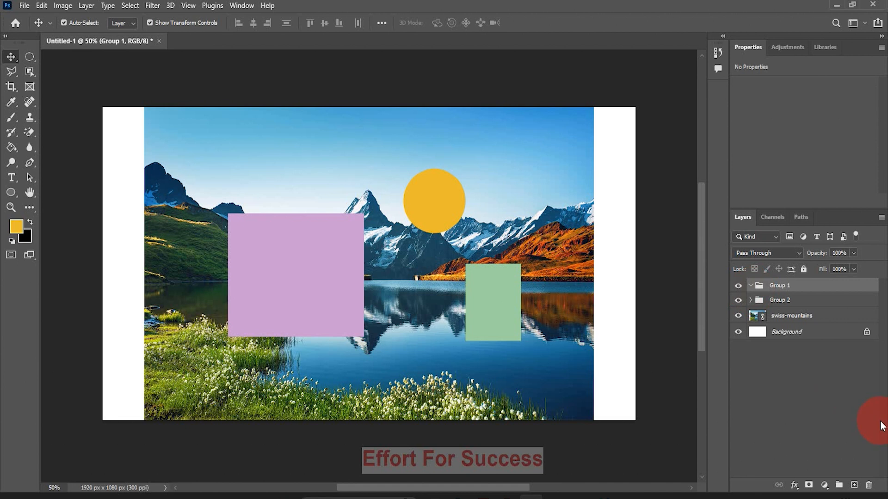
pyautogui.click(854, 484)
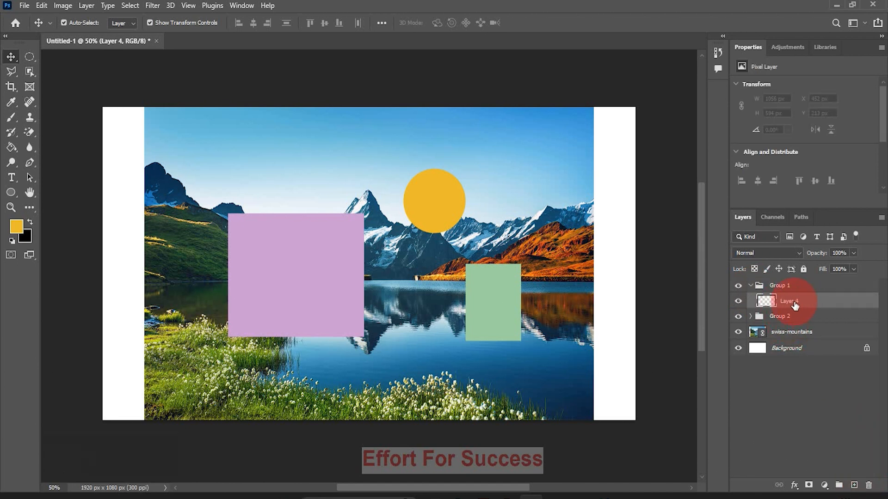
pyautogui.click(31, 60)
pyautogui.click(388, 330)
pyautogui.moveTo(388, 330); pyautogui.dragTo(437, 380)
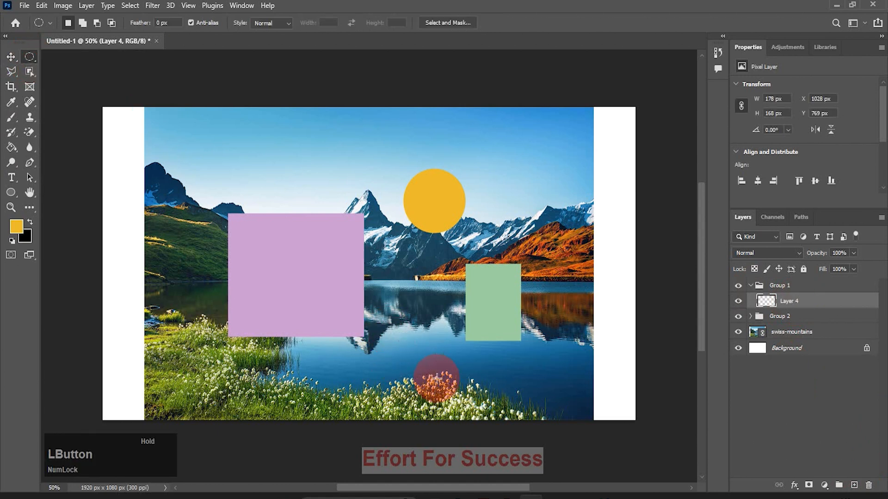
# Fill the elliptical selection on Layer 4 with a blue foreground color, deselect it, and collapse Group 1
pyautogui.click(16, 235)
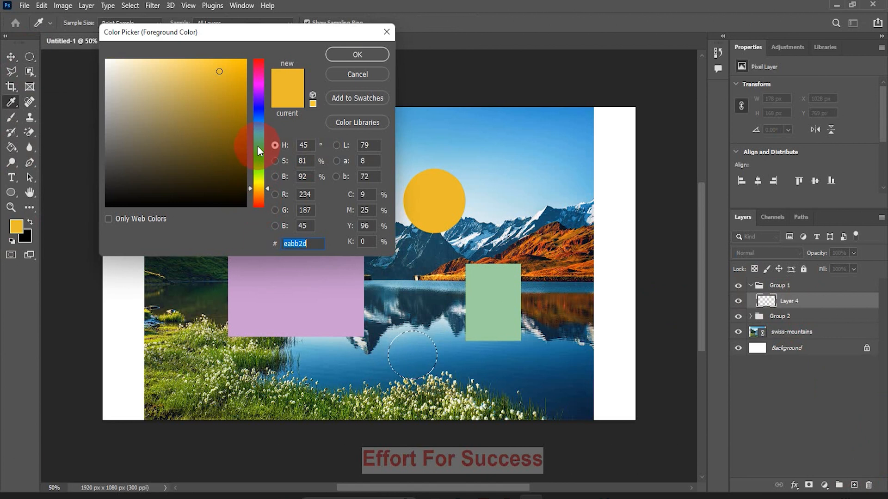
pyautogui.click(259, 111)
pyautogui.click(351, 54)
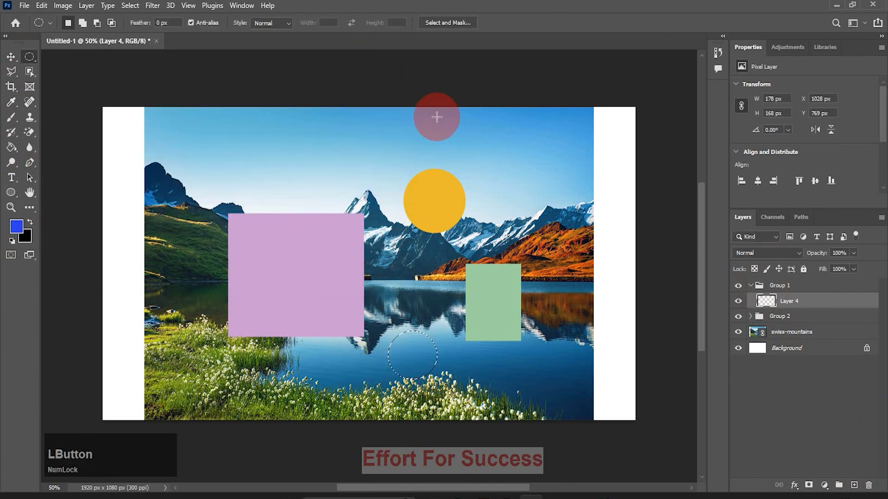
pyautogui.hotkey('alt', 'BackSpace')
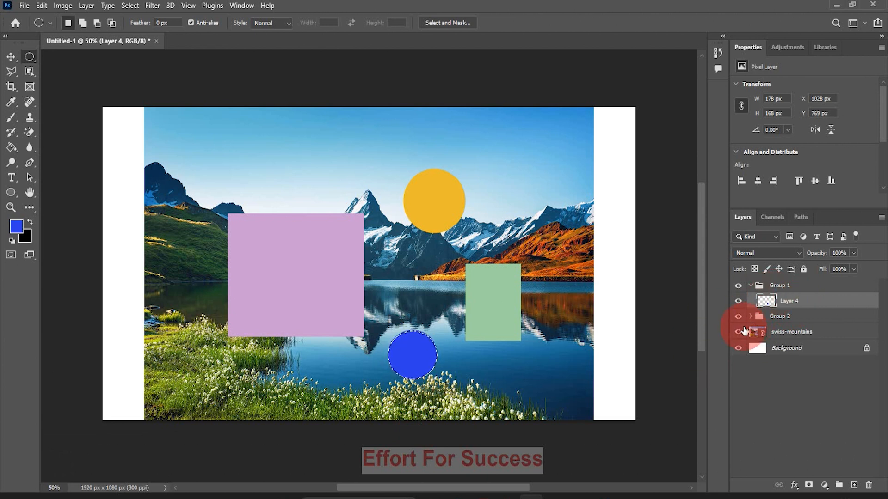
pyautogui.hotkey('ctrl', 'd')
pyautogui.moveTo(744, 331); pyautogui.dragTo(754, 294)
pyautogui.click(750, 285)
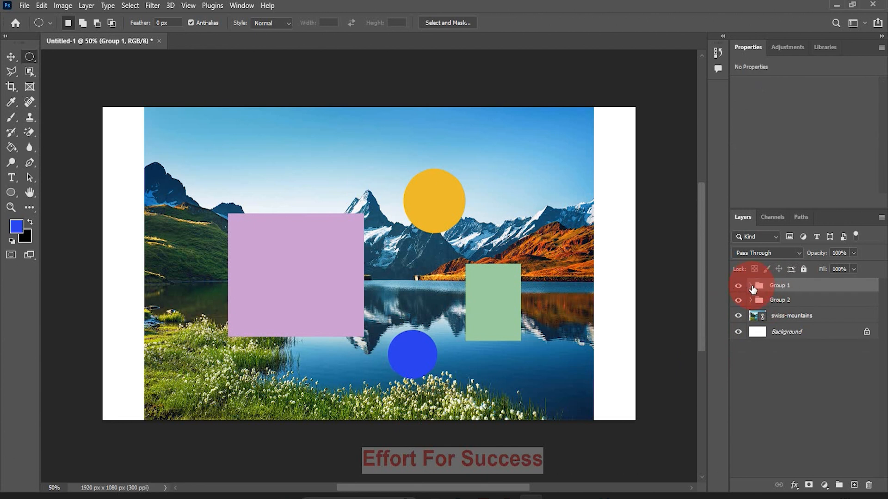
# Add a new layer above Group 1 and rename it work
pyautogui.click(854, 486)
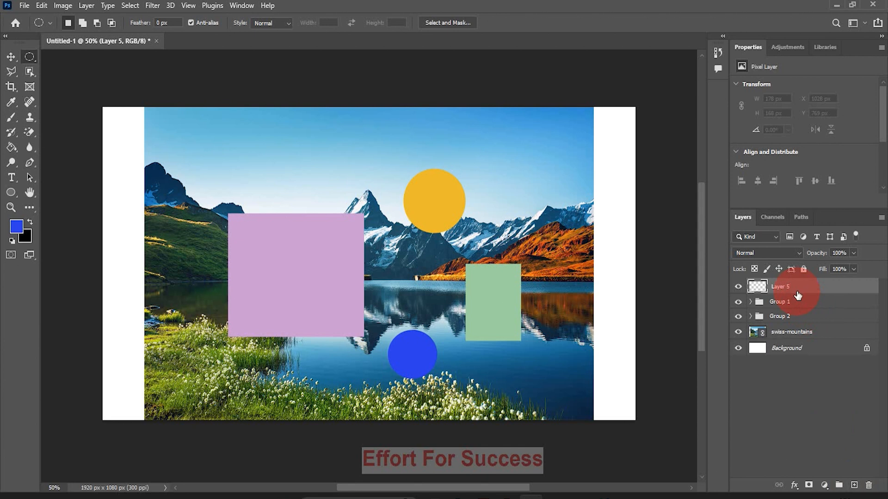
pyautogui.press('v')
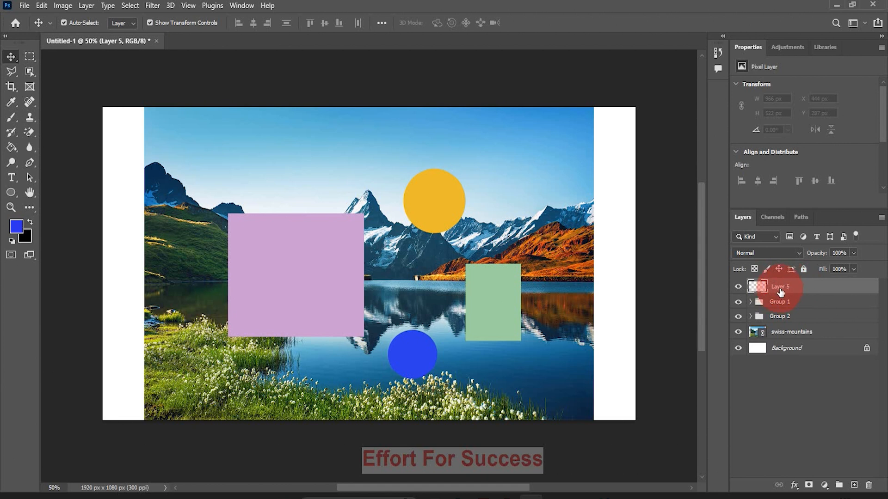
pyautogui.moveTo(781, 290); pyautogui.dragTo(780, 292)
pyautogui.doubleClick(780, 289)
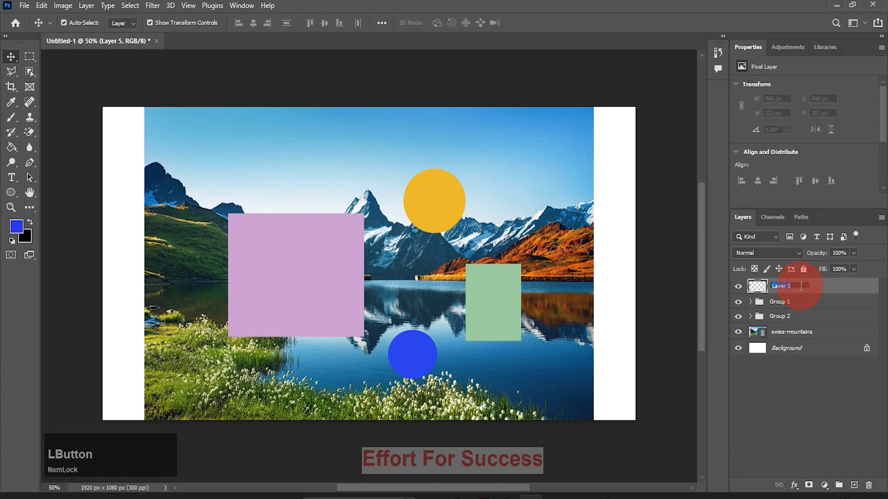
pyautogui.click(799, 285)
pyautogui.press('BackSpace')
pyautogui.press('BackSpace')
pyautogui.press('BackSpace')
pyautogui.press('BackSpace')
pyautogui.press('BackSpace')
pyautogui.press('BackSpace')
pyautogui.press('BackSpace')
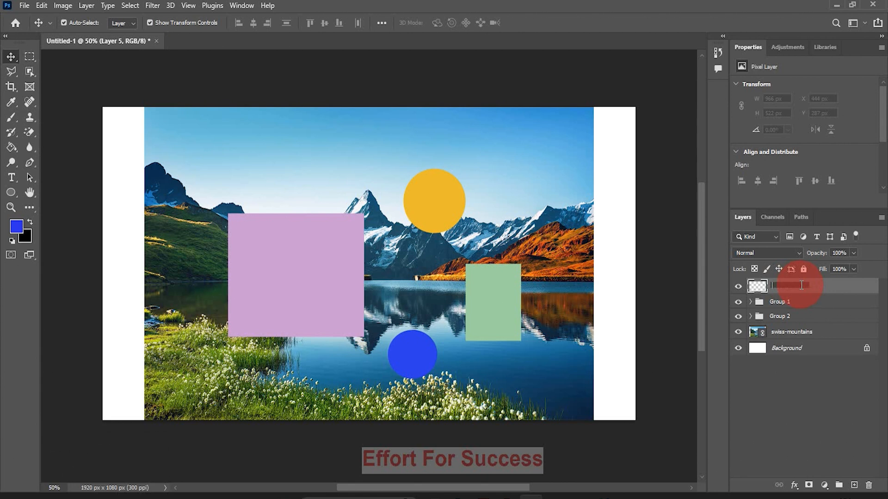
pyautogui.write('work')
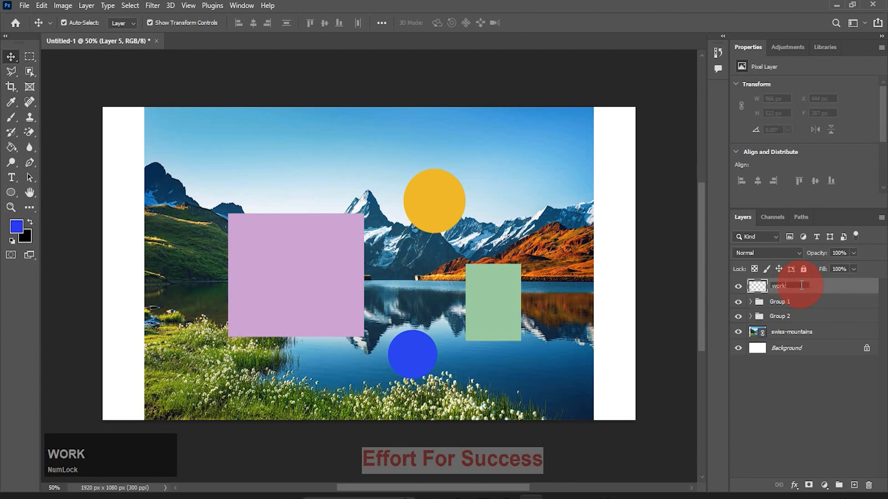
pyautogui.click(770, 374)
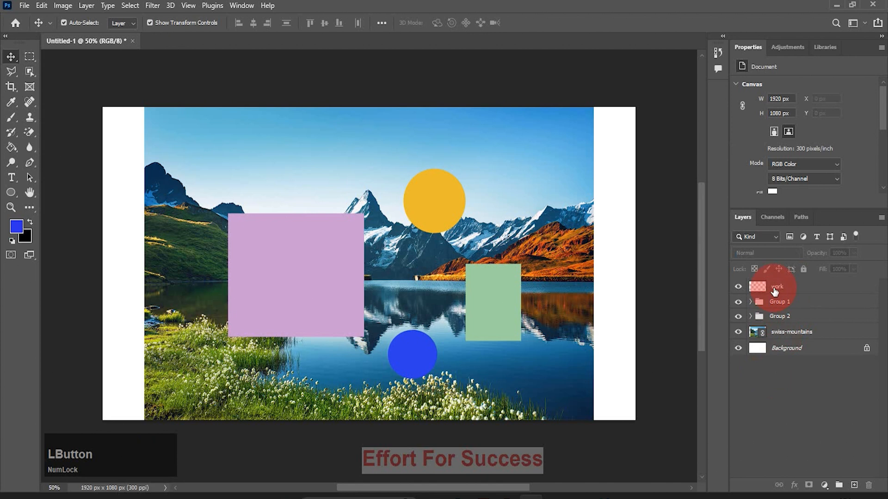
# Move the yellow circle onto the purple rectangle at about X 585 px, Y 452 px and deselect it
pyautogui.moveTo(422, 220); pyautogui.dragTo(291, 299)
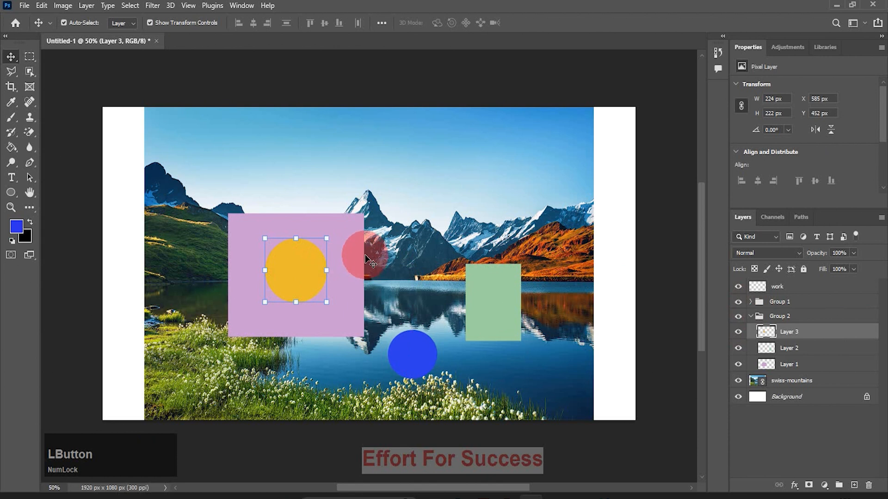
pyautogui.click(125, 229)
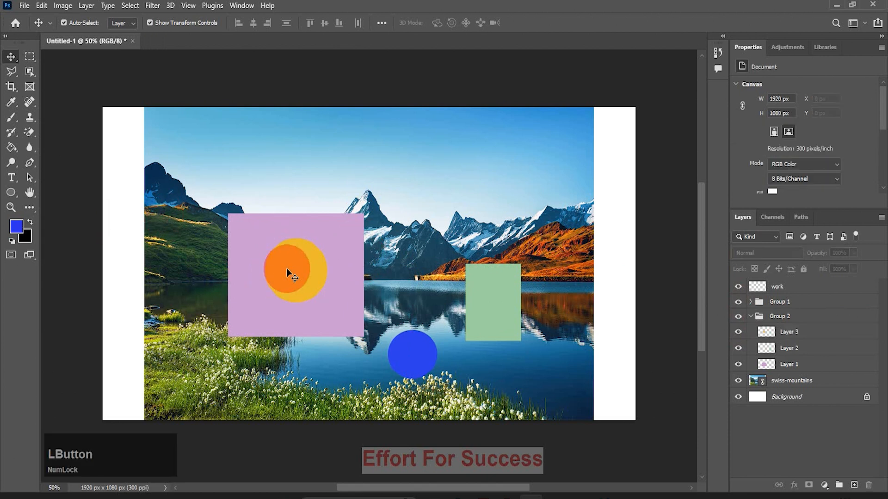
# List the layers beneath a point on the yellow circle and beneath a point on the green rectangle
pyautogui.rightClick(295, 268)
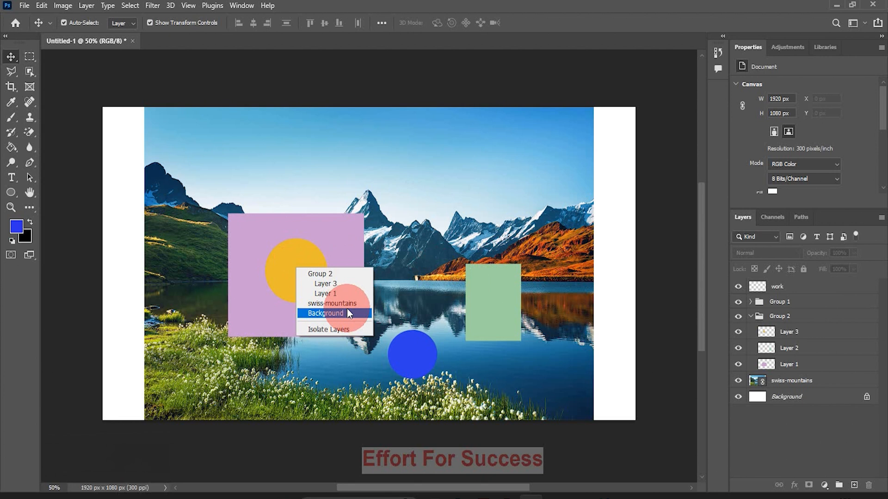
pyautogui.rightClick(505, 312)
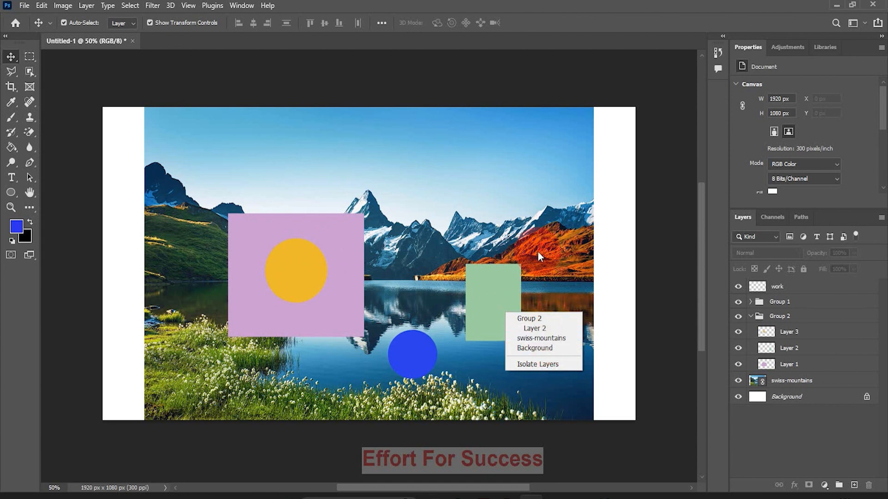
pyautogui.click(532, 318)
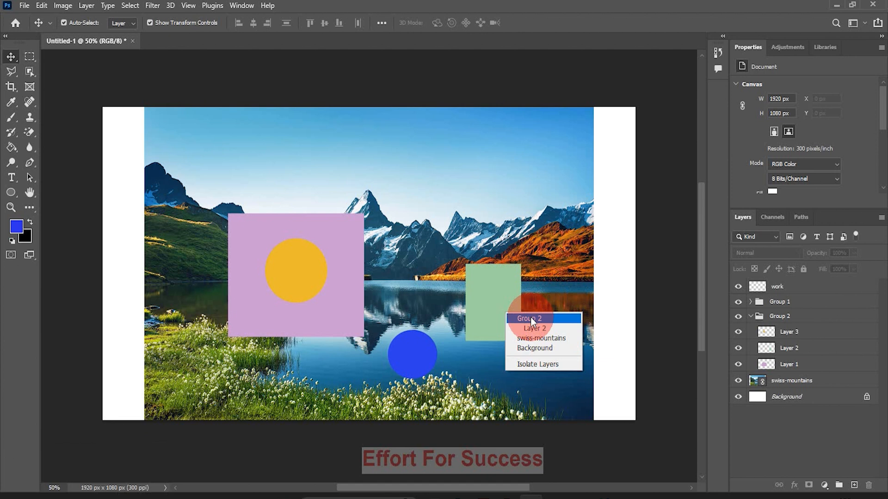
pyautogui.click(823, 405)
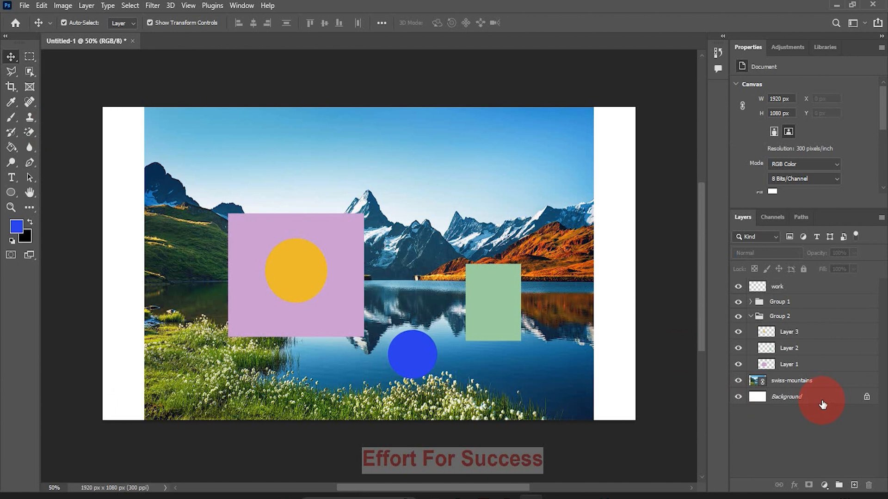
# Reorder Layer 1 within Group 2, placing it above Layer 3 and moving it back down between Layer 3 and Layer 2
pyautogui.moveTo(815, 368); pyautogui.dragTo(814, 328)
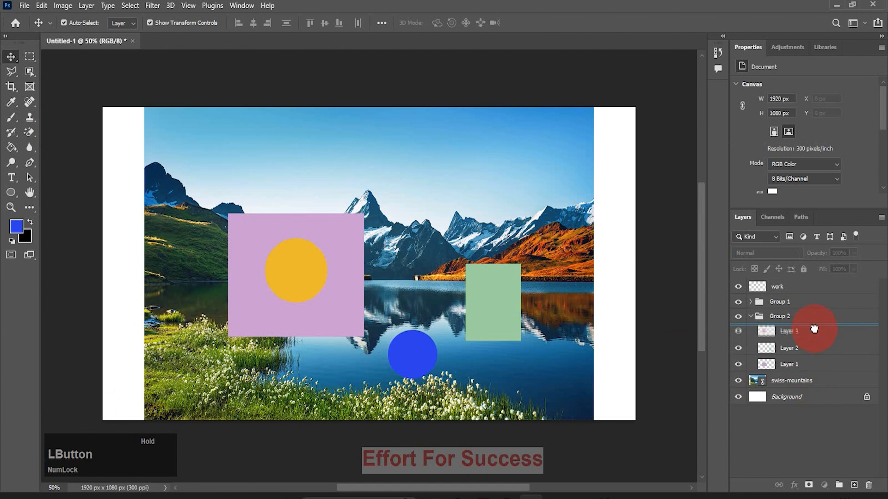
pyautogui.moveTo(814, 329); pyautogui.dragTo(814, 331)
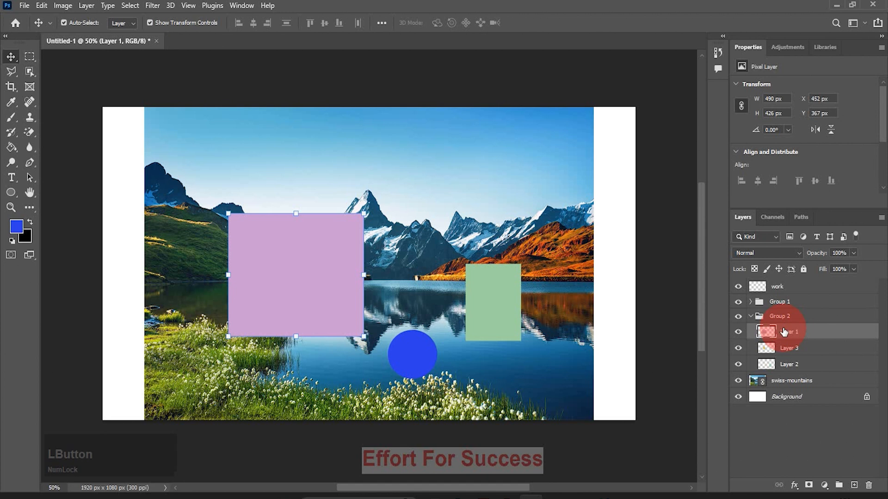
pyautogui.moveTo(787, 348); pyautogui.dragTo(789, 364)
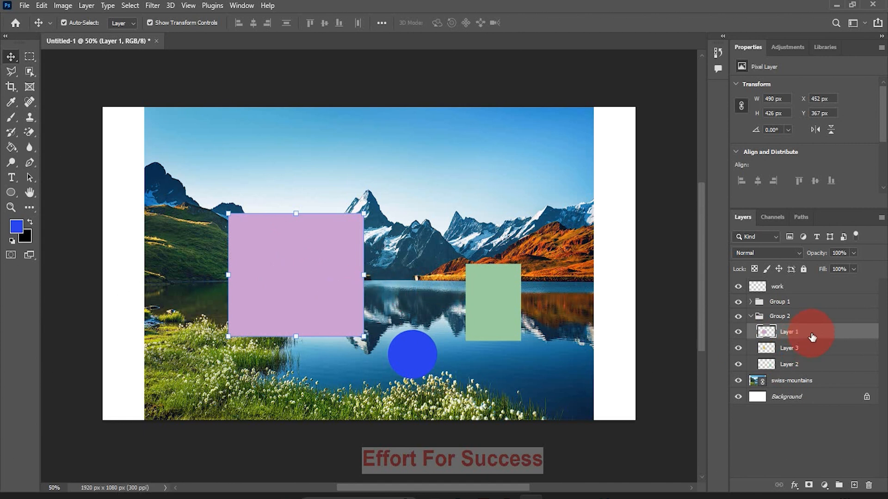
pyautogui.moveTo(812, 337)
pyautogui.mouseDown()
pyautogui.moveTo(806, 373)
pyautogui.moveTo(806, 349)
pyautogui.mouseUp()
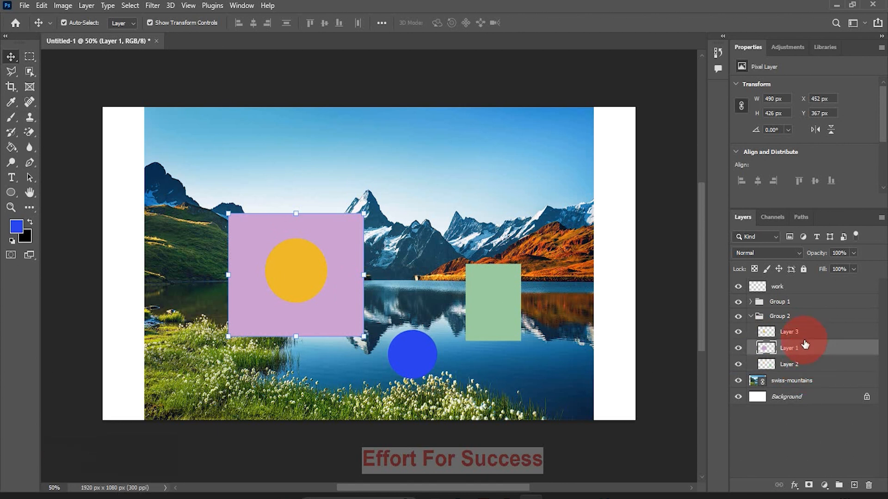
# Move the yellow circle off the purple rectangle to about X 1063 px, Y 145 px and place its layer in Group 1
pyautogui.moveTo(279, 273); pyautogui.dragTo(417, 188)
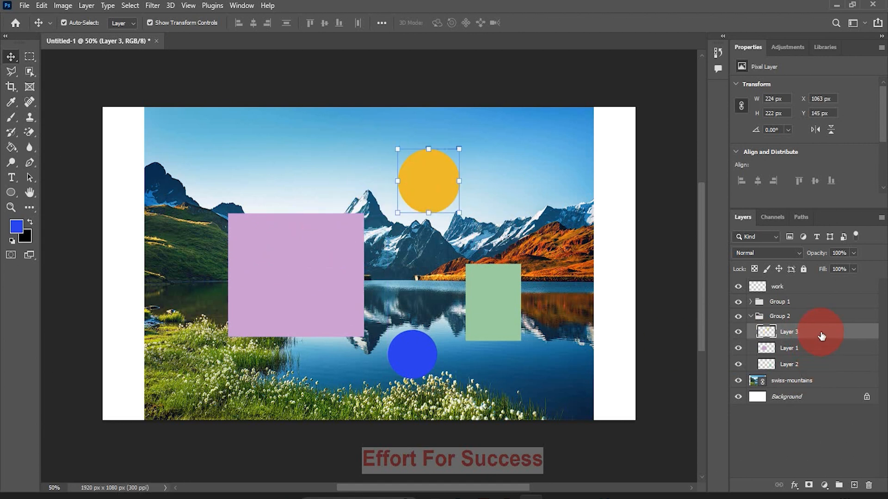
pyautogui.moveTo(821, 336); pyautogui.dragTo(813, 310)
# Expand Group 1 to view its layers and hide the whole group
pyautogui.click(751, 301)
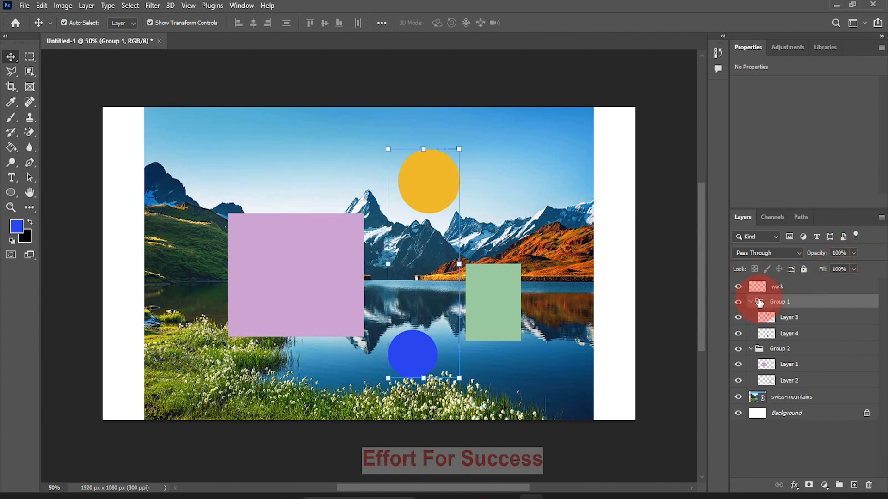
pyautogui.click(739, 303)
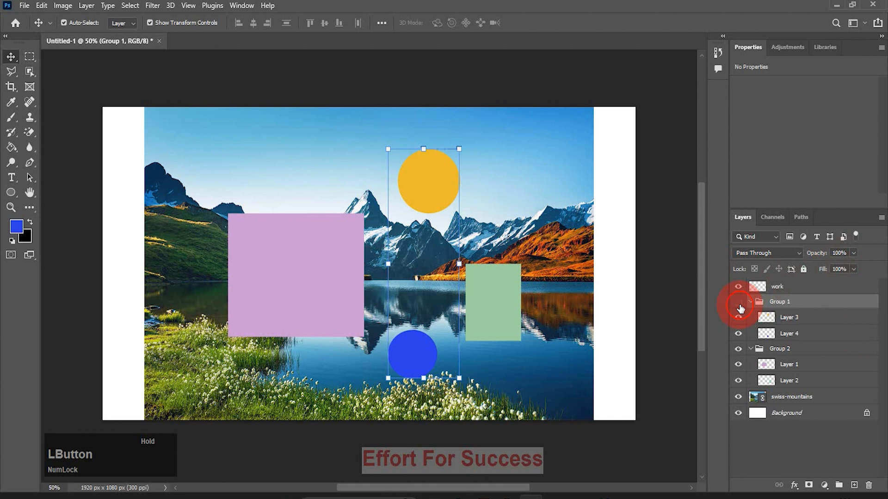
# Hide Layer 1, the whole of Group 2 and the swiss-mountains layer
pyautogui.click(737, 365)
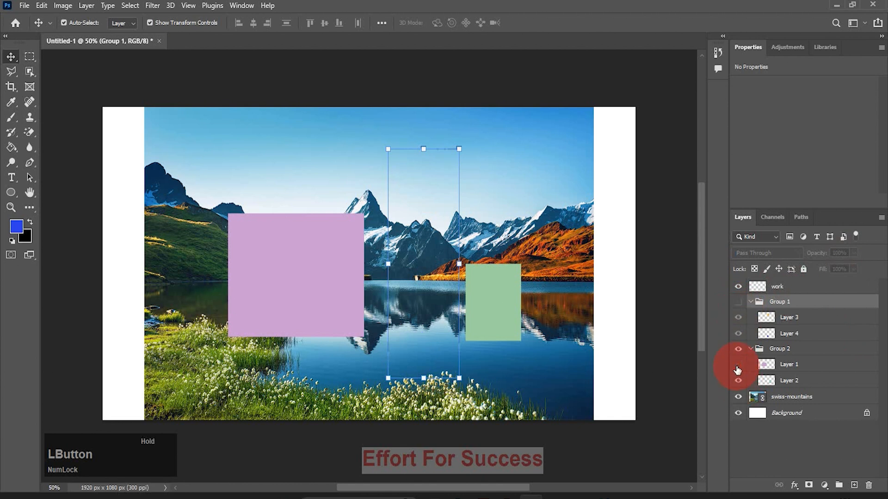
pyautogui.click(738, 349)
pyautogui.click(738, 397)
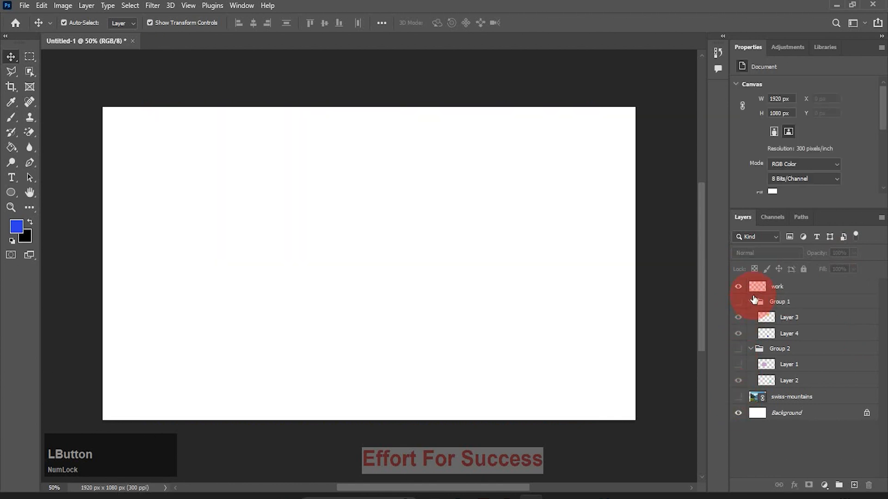
# Fill a rectangular marquee of about 958 × 470 px with the blue foreground colour on the work layer and deselect
pyautogui.click(29, 57)
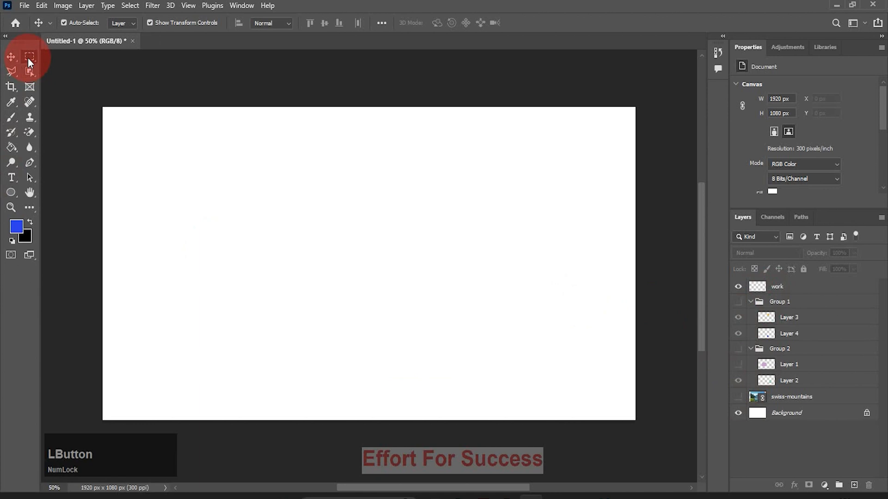
pyautogui.moveTo(209, 192); pyautogui.dragTo(476, 329)
pyautogui.click(860, 286)
pyautogui.hotkey('alt', 'BackSpace')
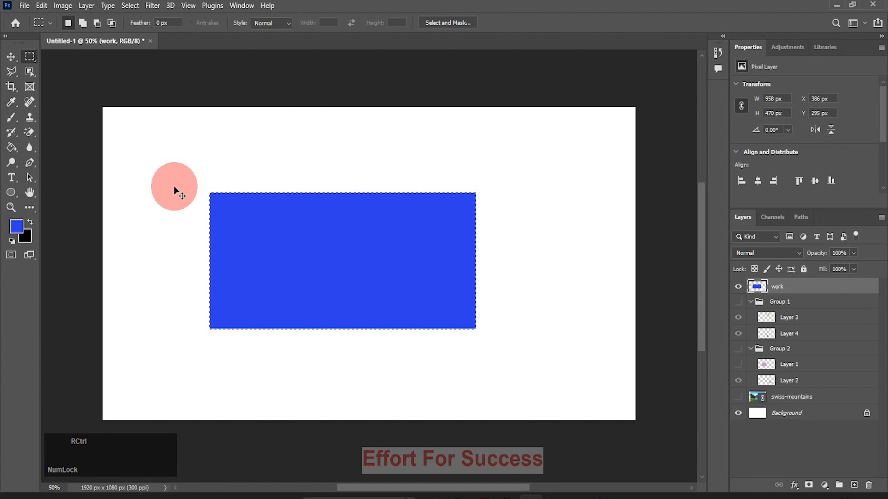
pyautogui.hotkey('ctrl', 'd')
# Set the foreground colour to a light mint green and lock the work layer's transparent pixels
pyautogui.click(19, 225)
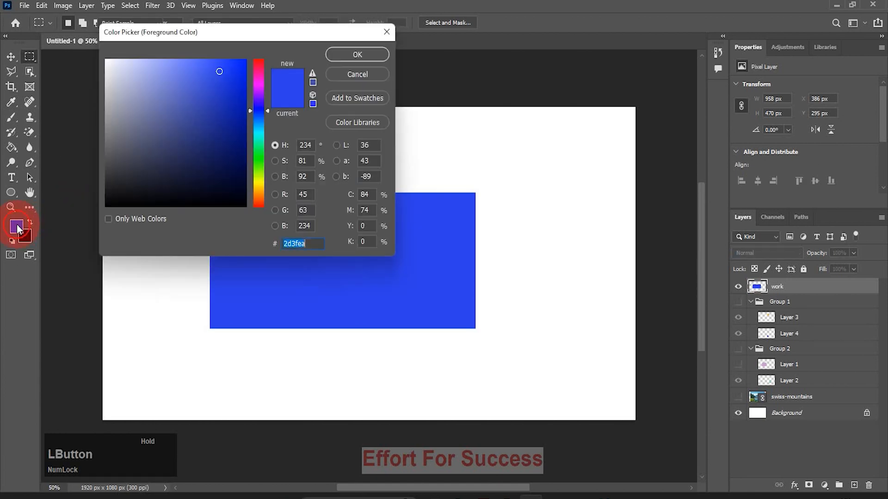
pyautogui.click(259, 142)
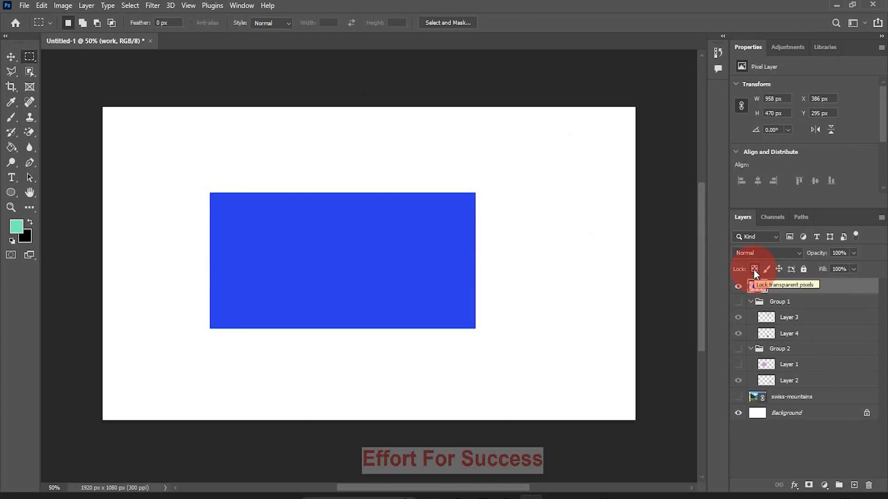
pyautogui.click(754, 270)
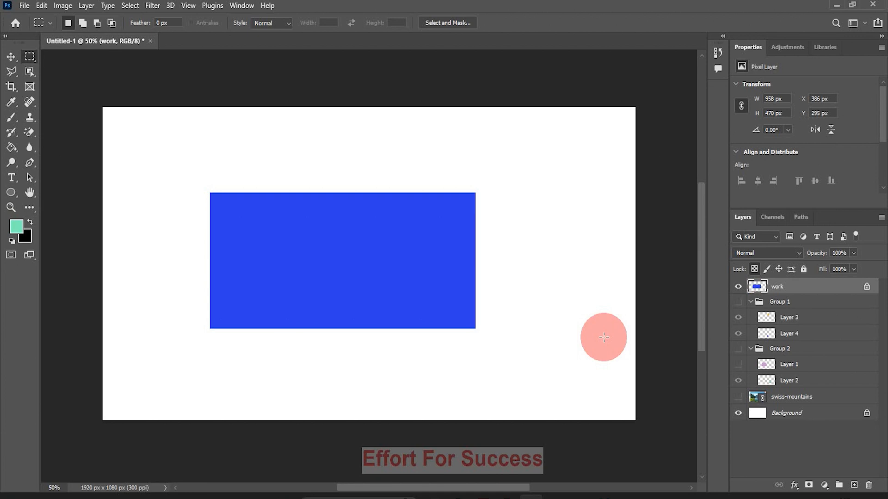
# Paint one horizontal and one vertical mint brush stroke across the blue rectangle, extending both beyond its edges
pyautogui.click(8, 118)
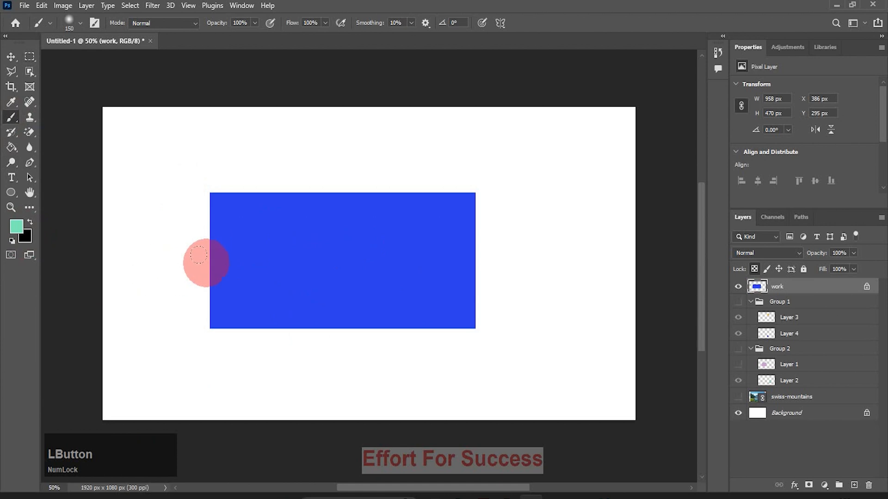
pyautogui.moveTo(120, 251); pyautogui.dragTo(576, 233)
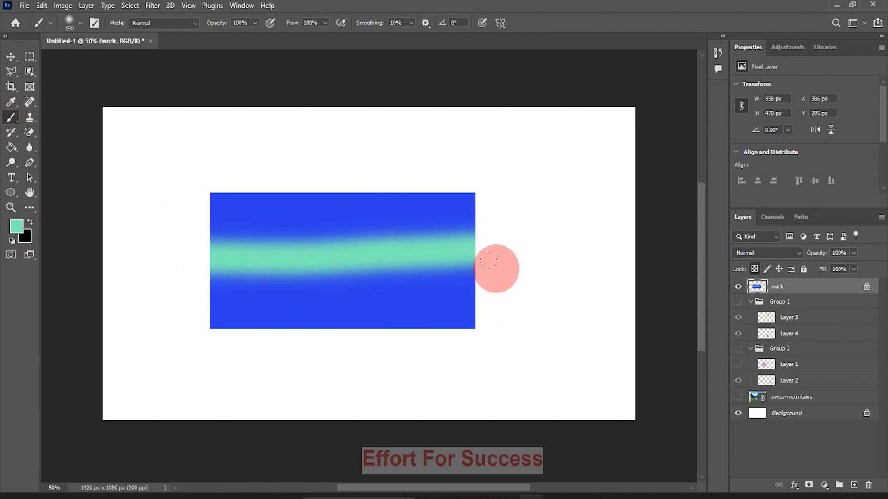
pyautogui.moveTo(316, 116); pyautogui.dragTo(352, 369)
# Move and stretch the painted rectangle to about 927 × 567 px at X 442 px, Y 203 px
pyautogui.click(10, 56)
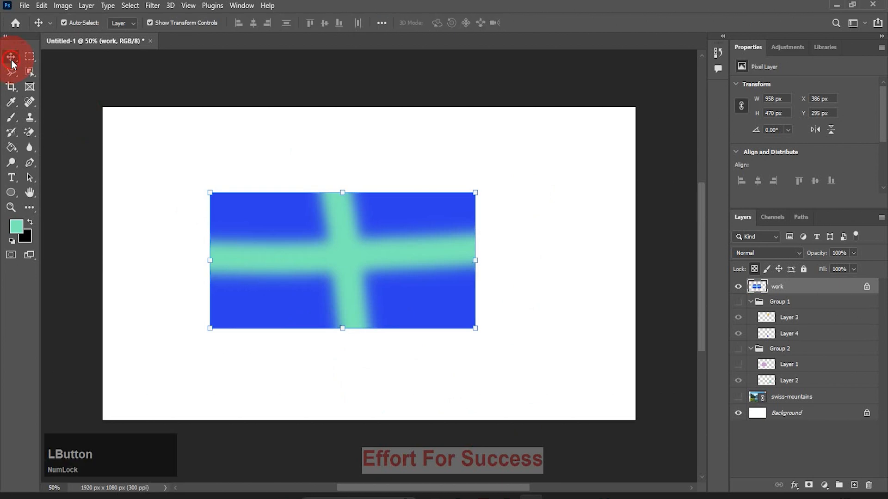
pyautogui.moveTo(298, 288); pyautogui.dragTo(361, 299)
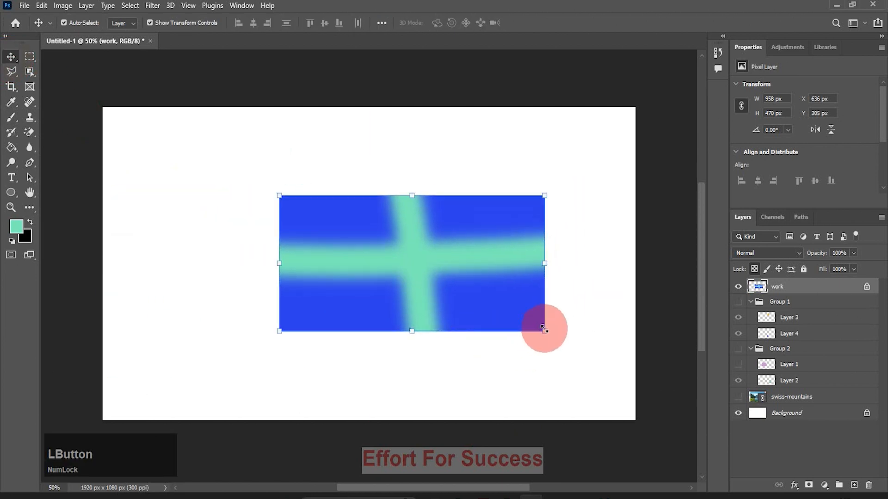
pyautogui.moveTo(545, 332); pyautogui.dragTo(519, 362)
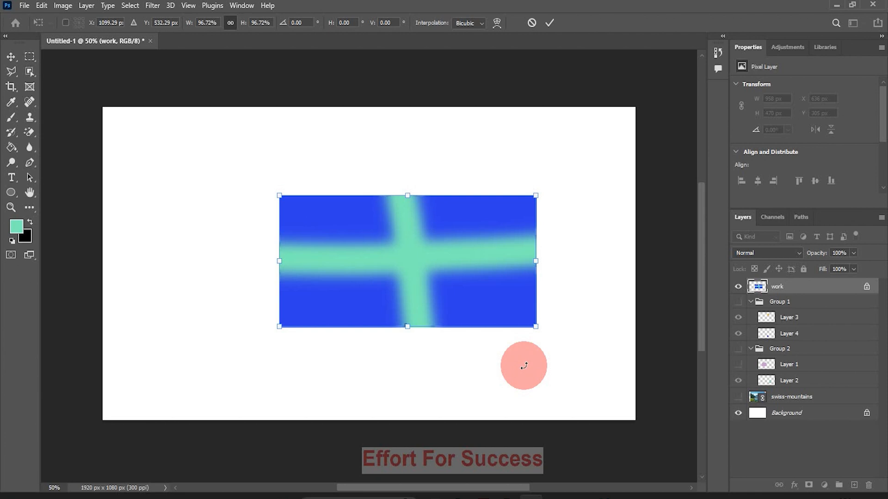
pyautogui.press('shift')
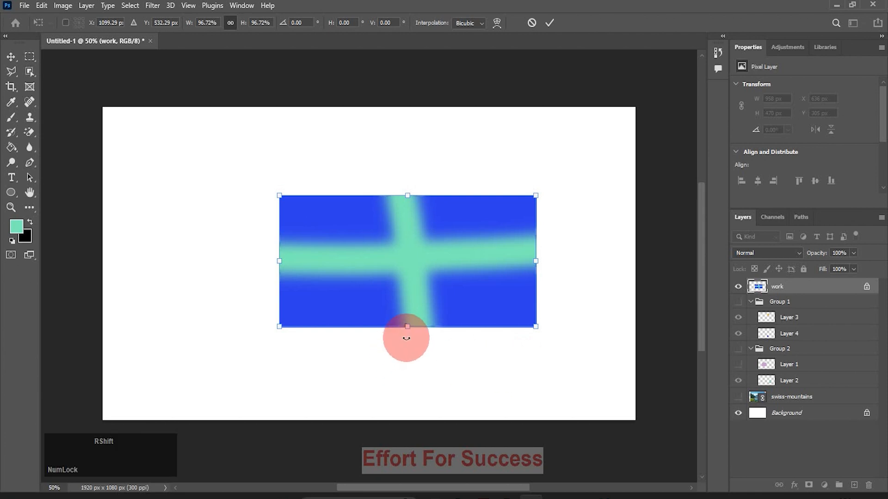
pyautogui.moveTo(407, 326); pyautogui.dragTo(406, 359)
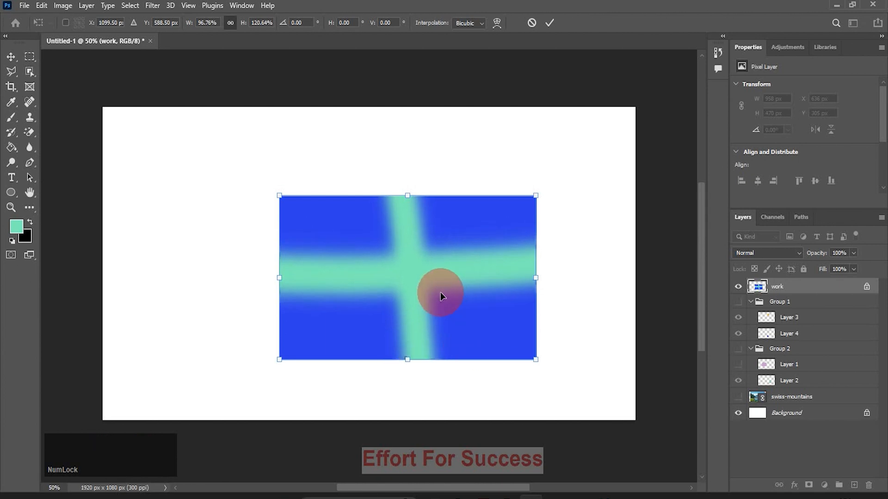
pyautogui.moveTo(440, 292); pyautogui.dragTo(386, 262)
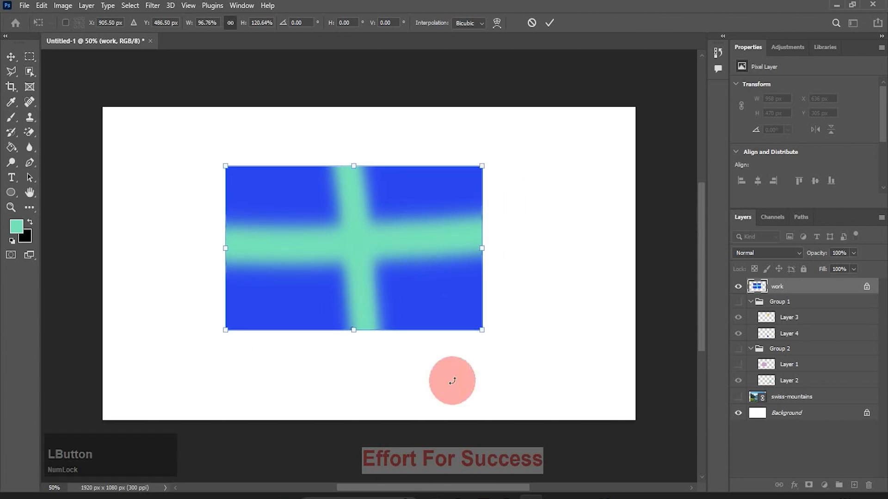
# Apply the transform and unlock the work layer, toggling its transparent-pixel lock on and back off
pyautogui.click(868, 290)
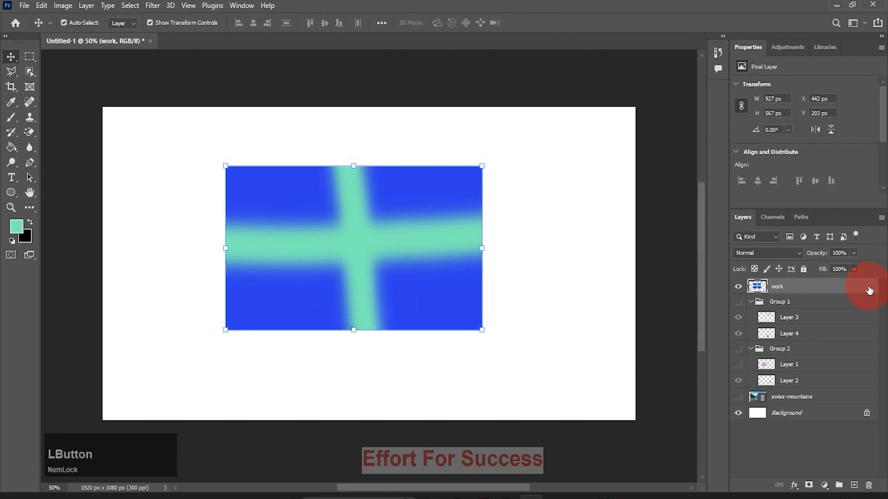
pyautogui.click(755, 270)
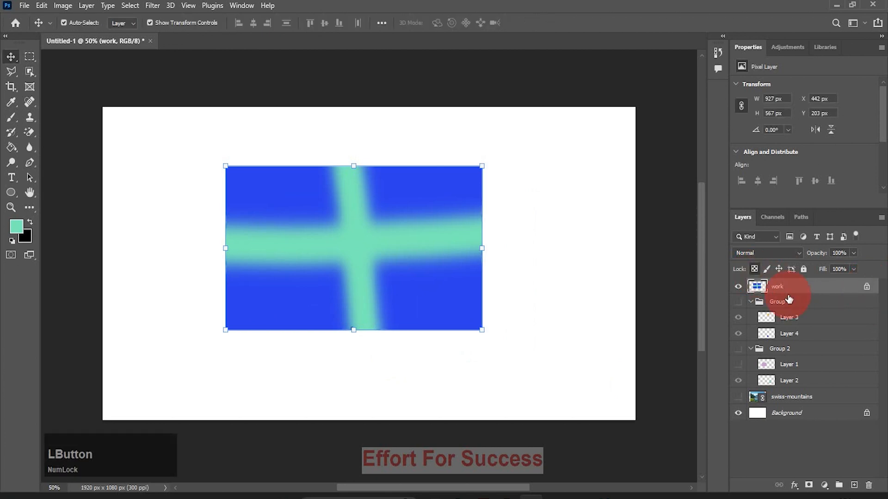
pyautogui.click(756, 268)
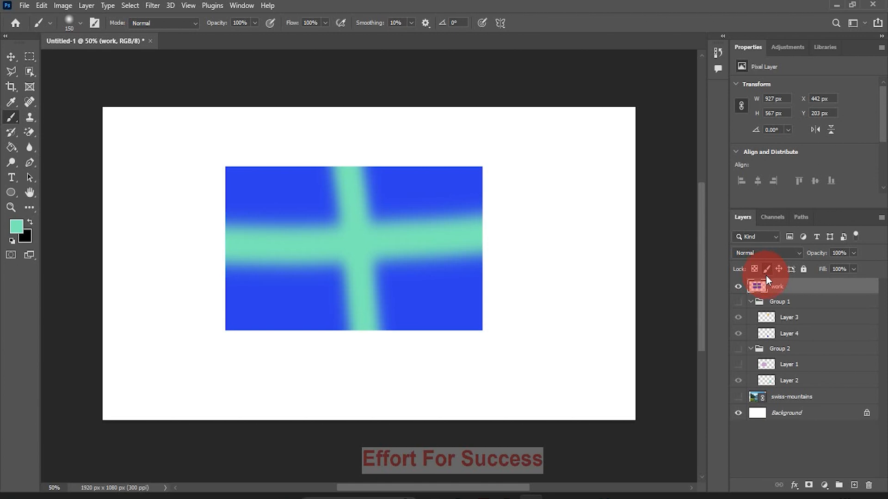
# Lock the work layer's image pixels and try to paint on it with the Brush tool
pyautogui.click(765, 271)
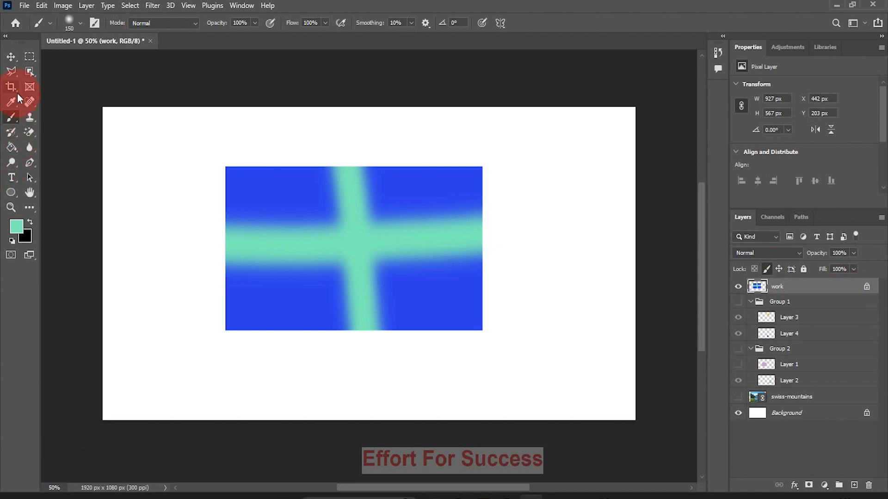
pyautogui.click(13, 118)
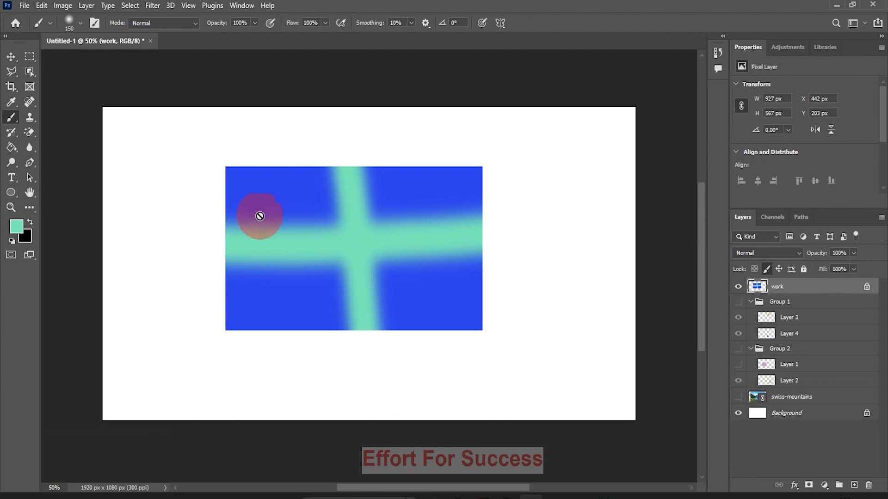
pyautogui.click(157, 230)
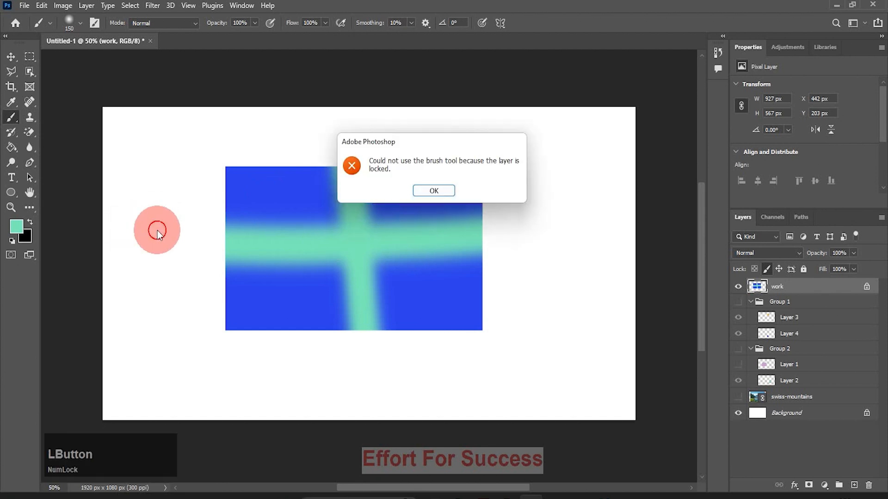
pyautogui.click(424, 197)
# Resize and move the rectangle to about 925 × 566 px at X 560 px, Y 221 px, and release the image-pixel lock
pyautogui.click(11, 56)
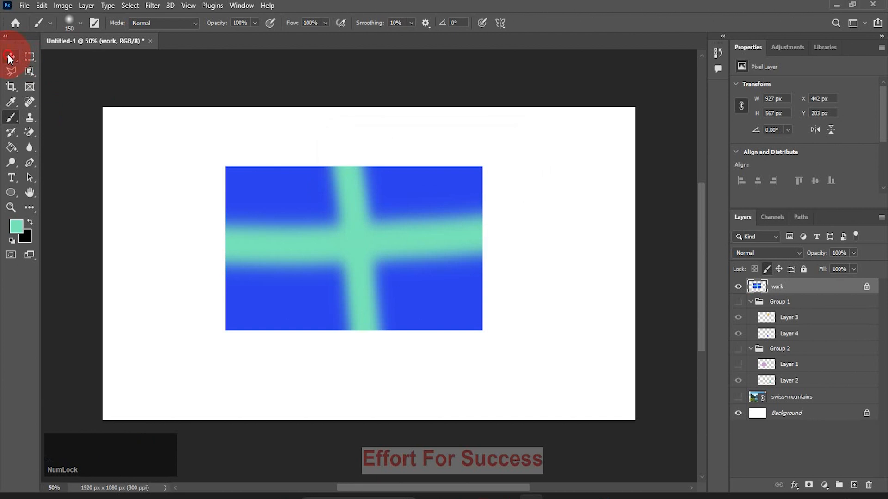
pyautogui.moveTo(482, 329); pyautogui.dragTo(484, 353)
pyautogui.moveTo(406, 290); pyautogui.dragTo(480, 294)
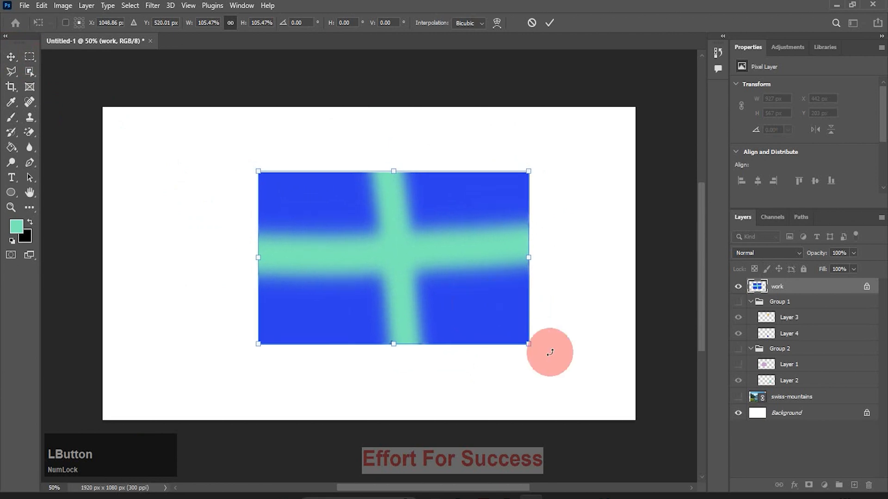
pyautogui.click(866, 288)
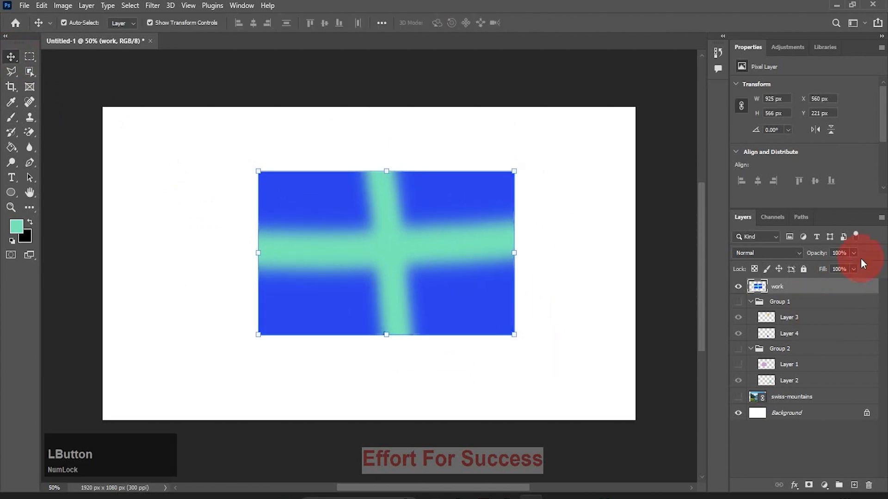
# Lock the work layer's position, paint a curved mint brush stroke across and beyond the rectangle, and undo the stroke
pyautogui.click(779, 269)
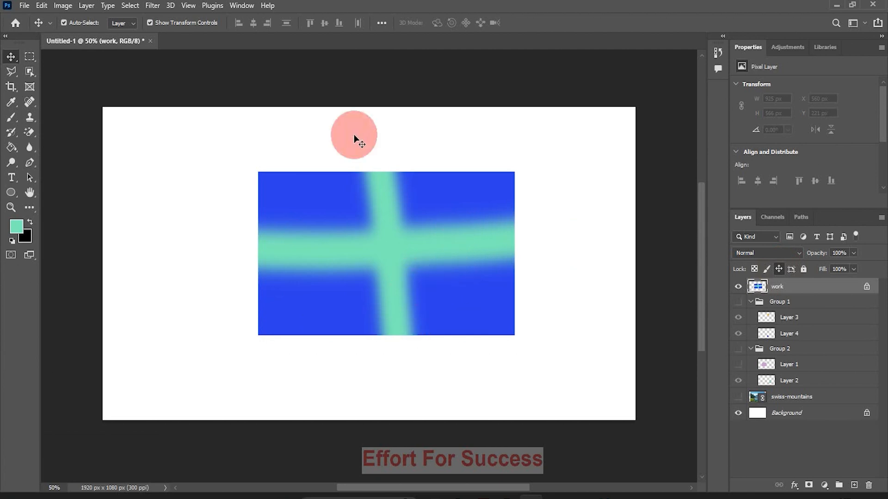
pyautogui.click(11, 117)
pyautogui.moveTo(184, 238)
pyautogui.mouseDown()
pyautogui.moveTo(319, 289)
pyautogui.moveTo(482, 316)
pyautogui.moveTo(571, 307)
pyautogui.moveTo(614, 287)
pyautogui.mouseUp()
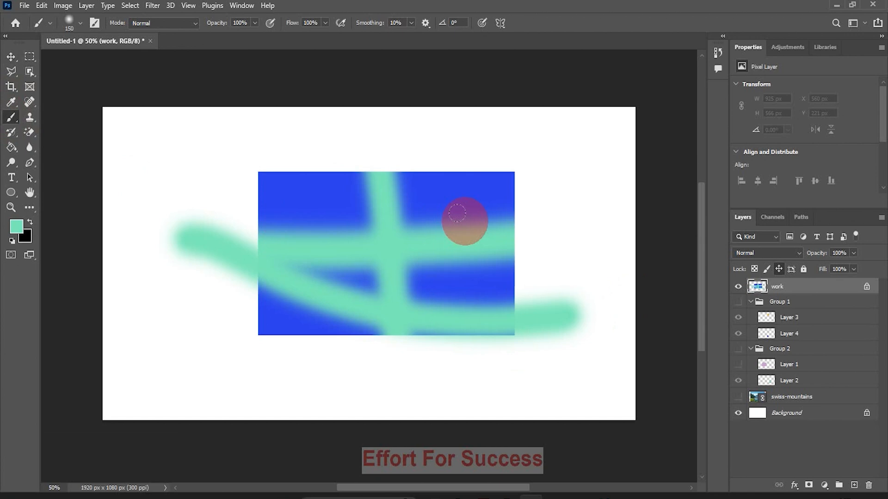
pyautogui.press('ctrl')
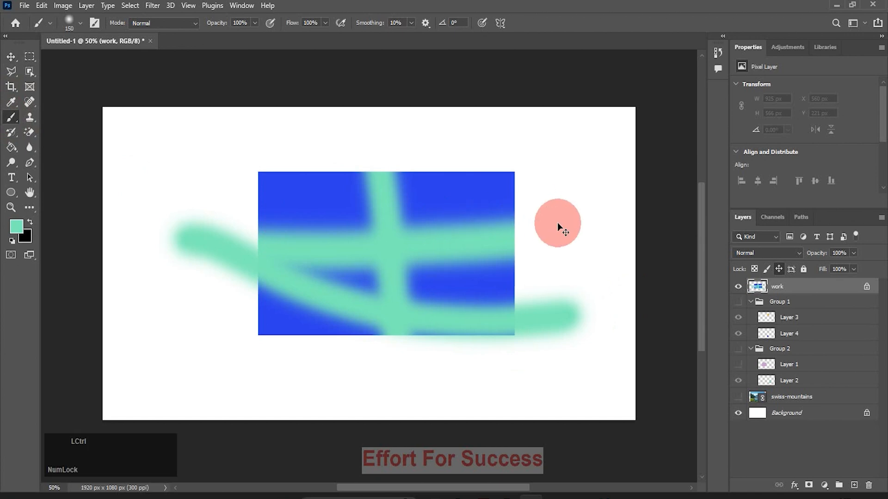
pyautogui.hotkey('ctrl', 'z')
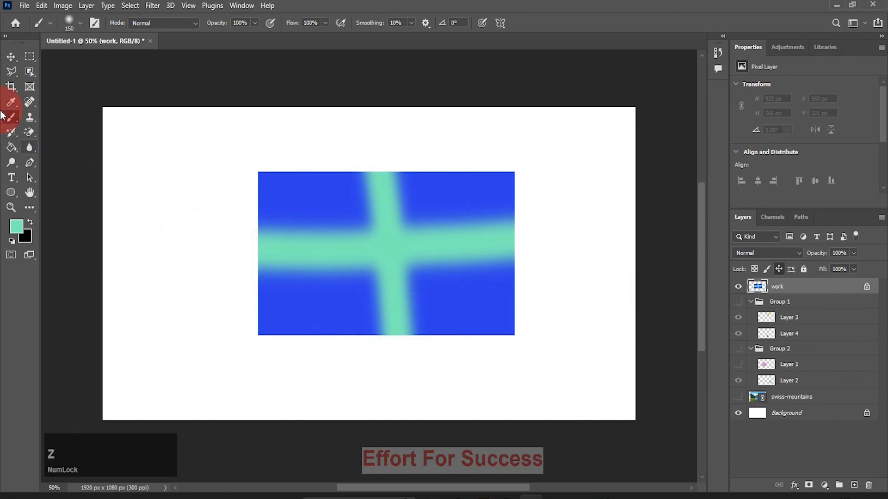
# Try to move the position-locked rectangle with the Move tool
pyautogui.click(12, 56)
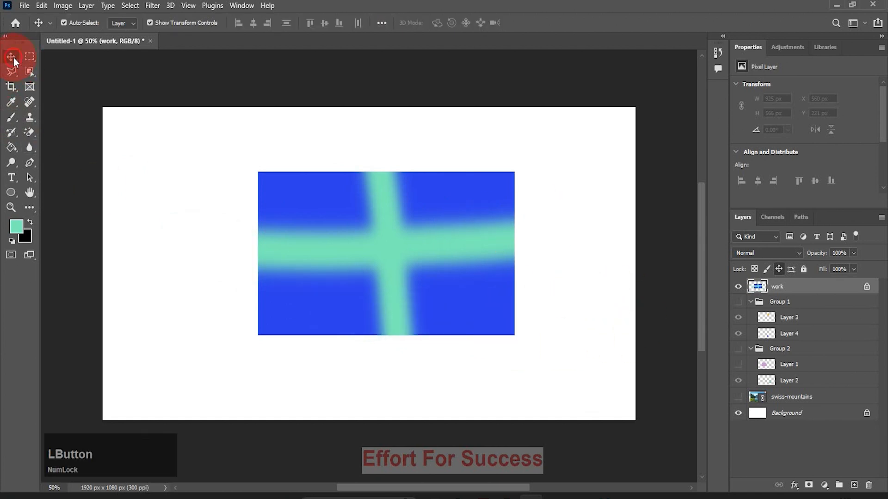
pyautogui.click(309, 220)
pyautogui.moveTo(342, 243); pyautogui.dragTo(314, 220)
pyautogui.moveTo(387, 241)
pyautogui.mouseDown()
pyautogui.moveTo(365, 216)
pyautogui.moveTo(373, 206)
pyautogui.mouseUp()
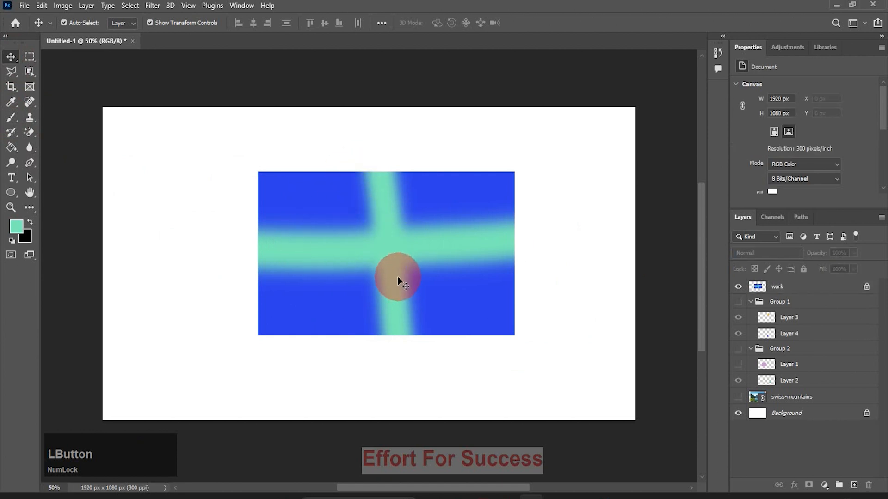
# Lock the work layer's transparent pixels along with its position and paint diagonal mint brush strokes across the rectangle
pyautogui.click(780, 288)
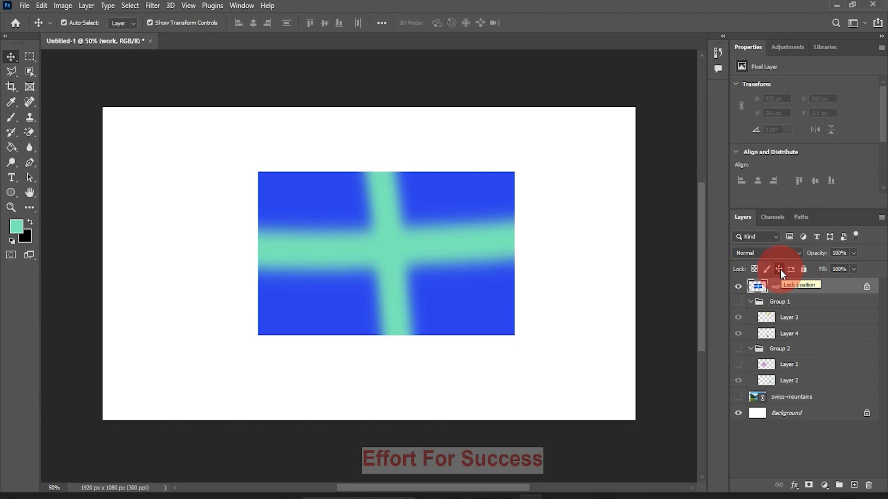
pyautogui.click(754, 270)
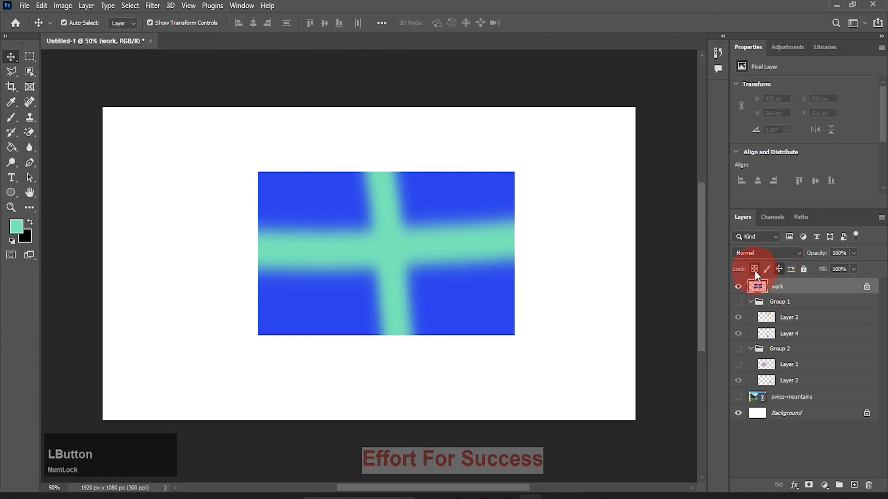
pyautogui.click(754, 271)
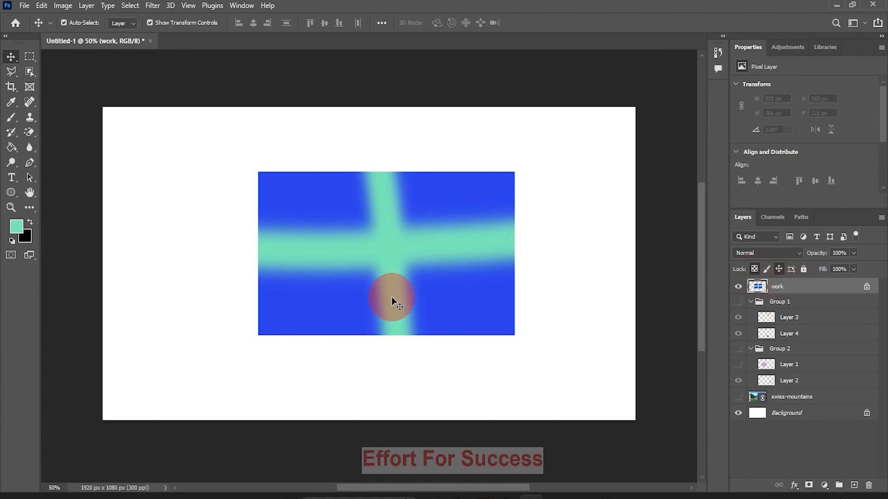
pyautogui.click(11, 118)
pyautogui.moveTo(285, 254)
pyautogui.mouseDown()
pyautogui.moveTo(436, 359)
pyautogui.moveTo(537, 218)
pyautogui.moveTo(451, 174)
pyautogui.moveTo(574, 389)
pyautogui.mouseUp()
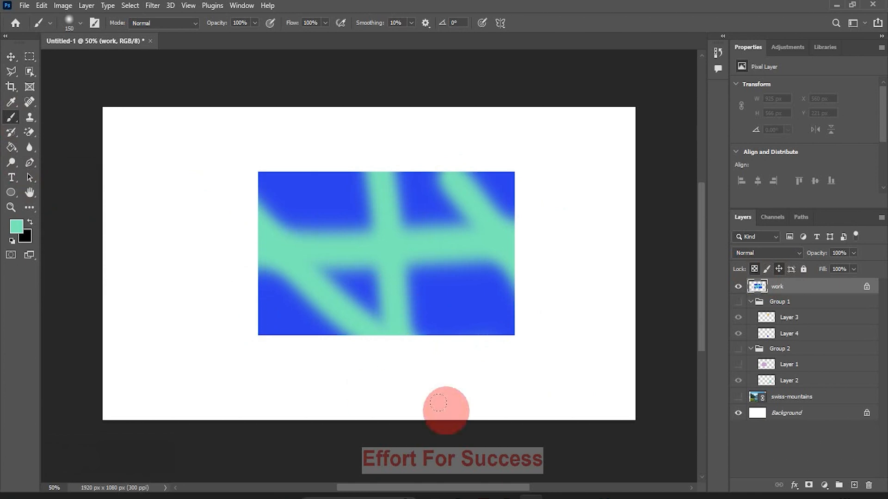
# Release the work layer's position and transparent-pixel locks and switch to the Move tool
pyautogui.click(777, 269)
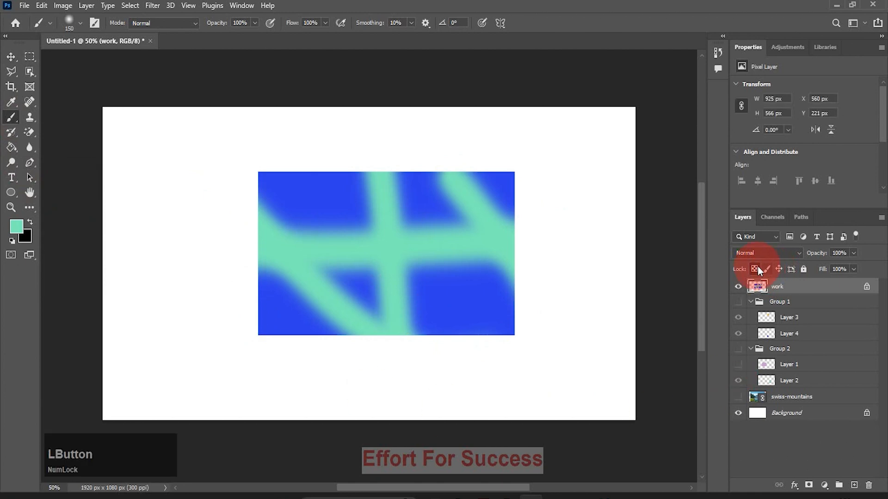
pyautogui.click(754, 269)
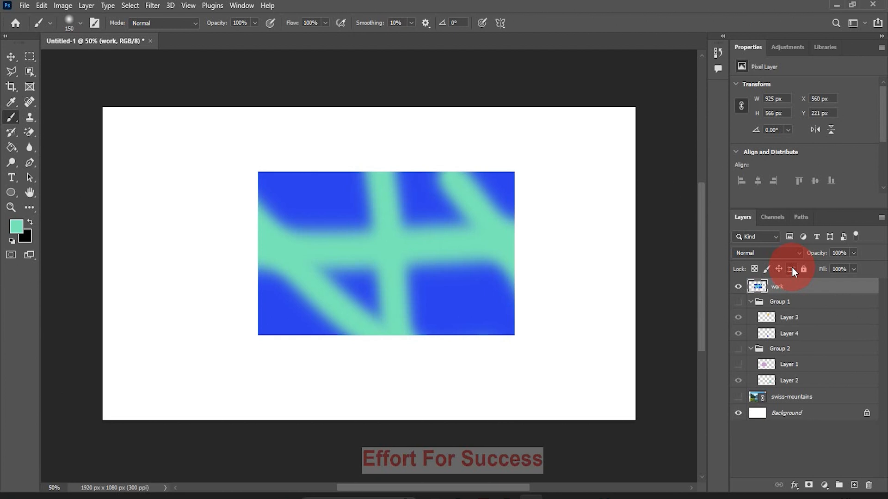
pyautogui.press('v')
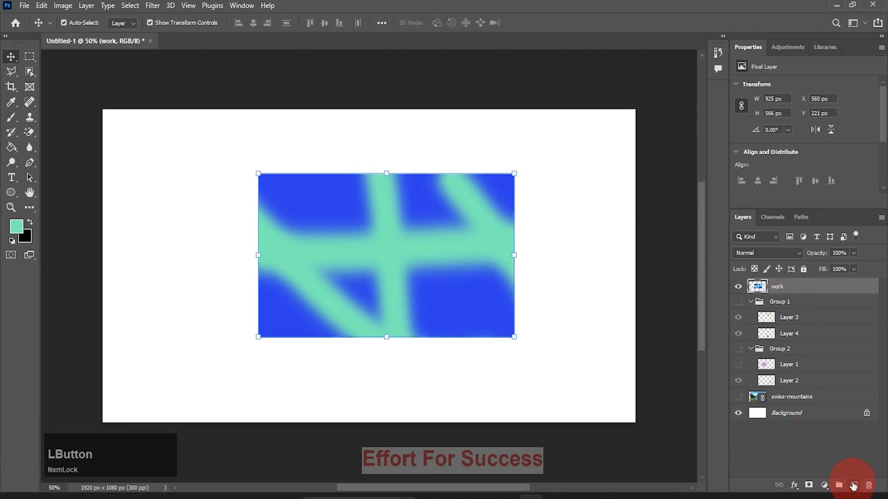
# Create a new layer above the work layer and turn it into a 1920 × 1080 px artboard with the Android 1080p preset
pyautogui.click(854, 485)
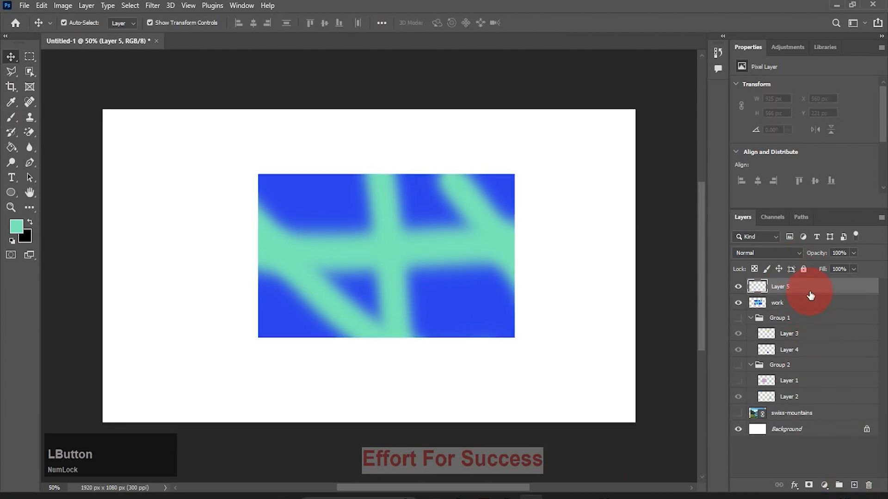
pyautogui.click(881, 217)
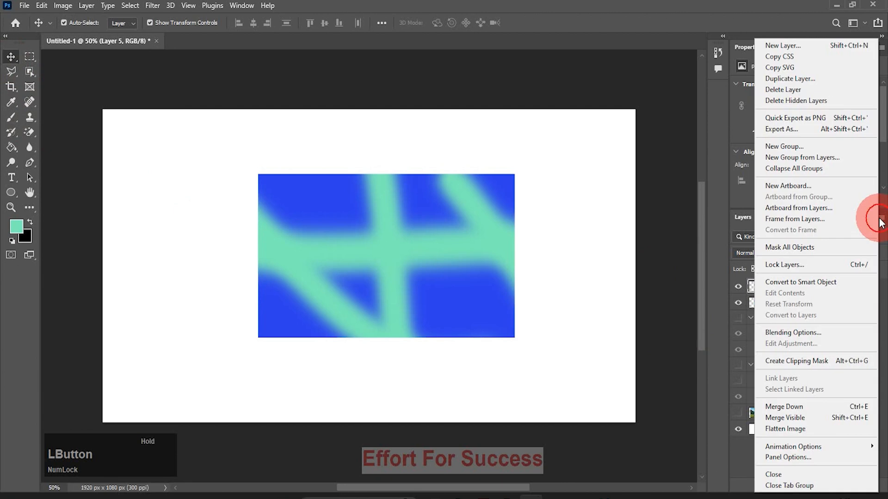
pyautogui.click(809, 208)
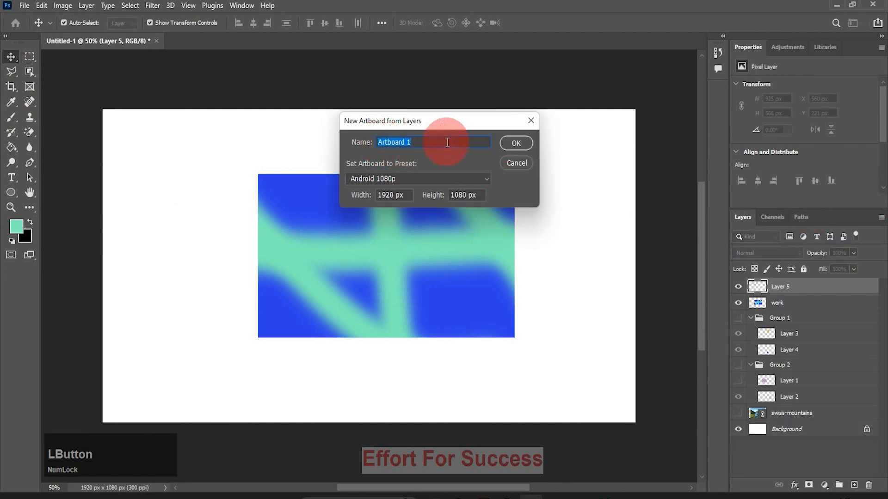
pyautogui.click(515, 143)
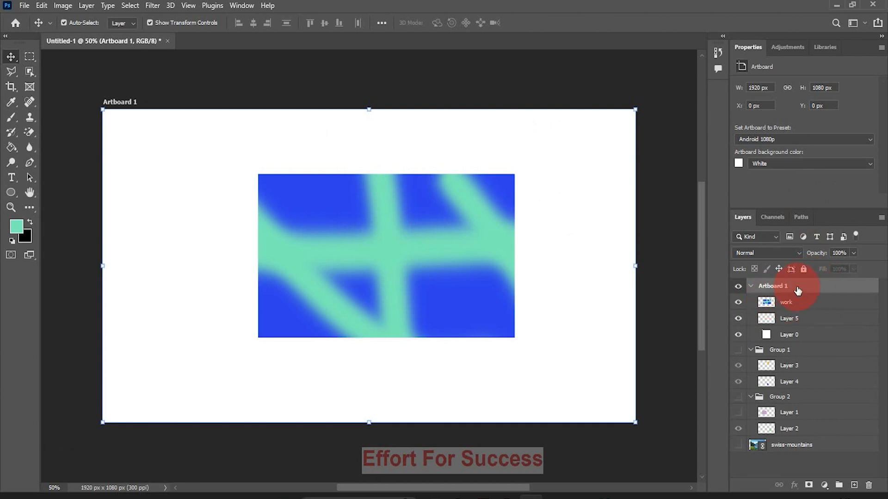
# Create another layer, turn it into a second 1920 × 1080 px Android 1080p artboard, and fit both artboards in the view
pyautogui.click(854, 485)
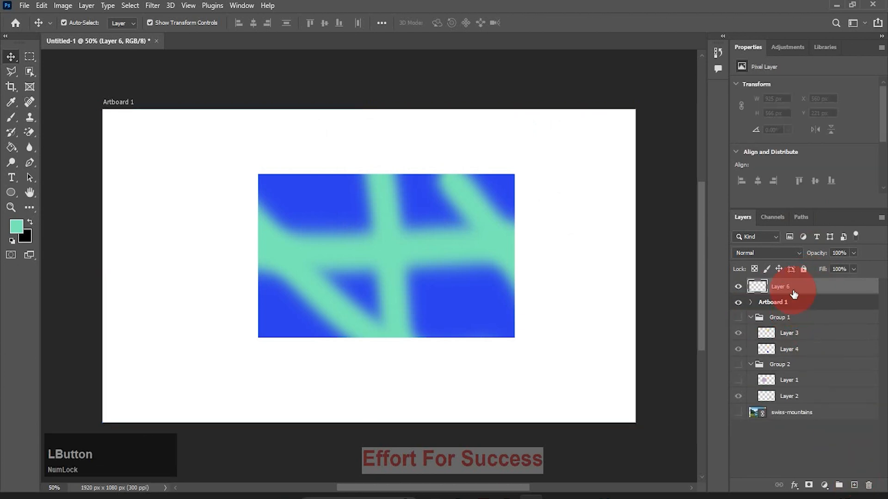
pyautogui.click(881, 221)
pyautogui.click(795, 208)
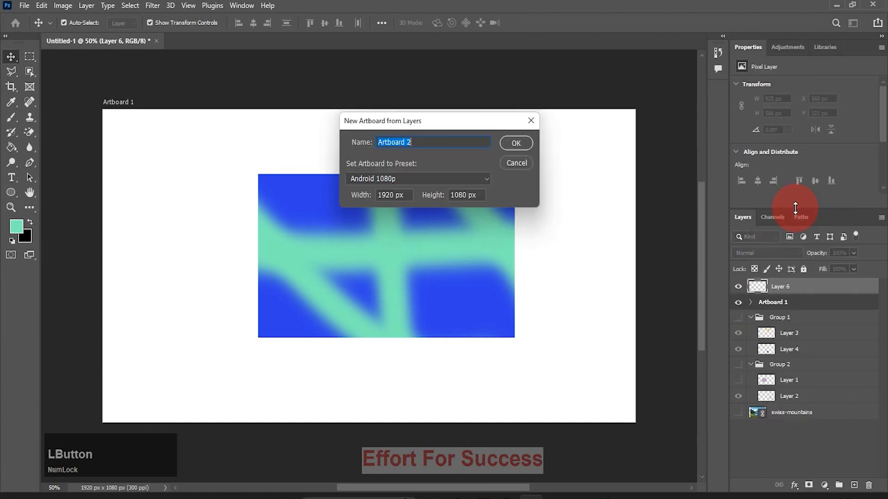
pyautogui.click(511, 141)
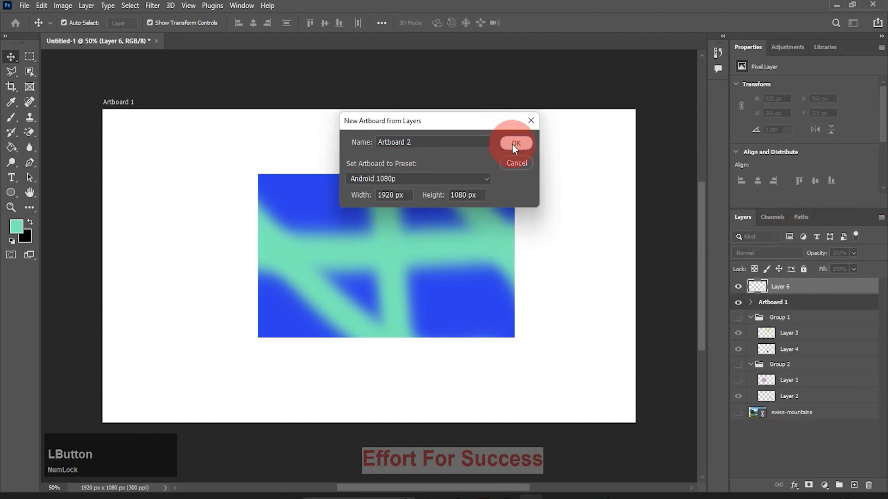
pyautogui.click(731, 287)
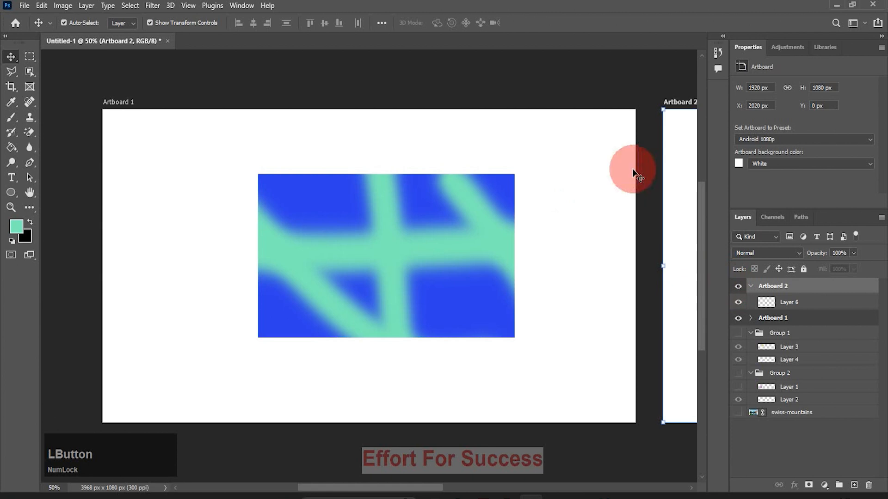
pyautogui.click(11, 207)
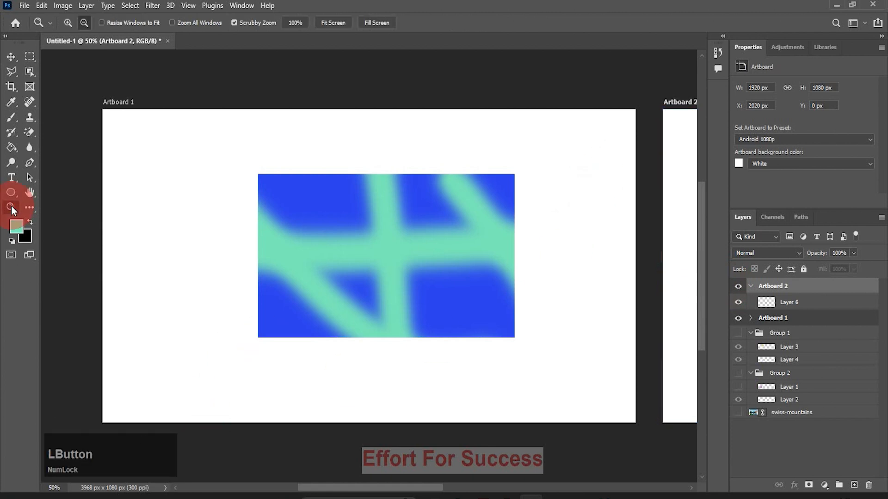
pyautogui.click(331, 23)
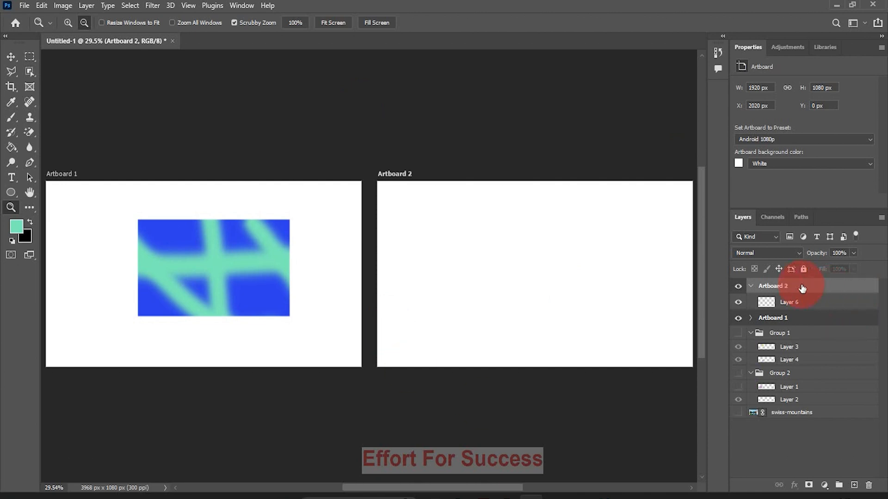
# Lock Artboard 2 against auto-nesting and paint two curved mint brush strokes on its Layer 6
pyautogui.click(791, 269)
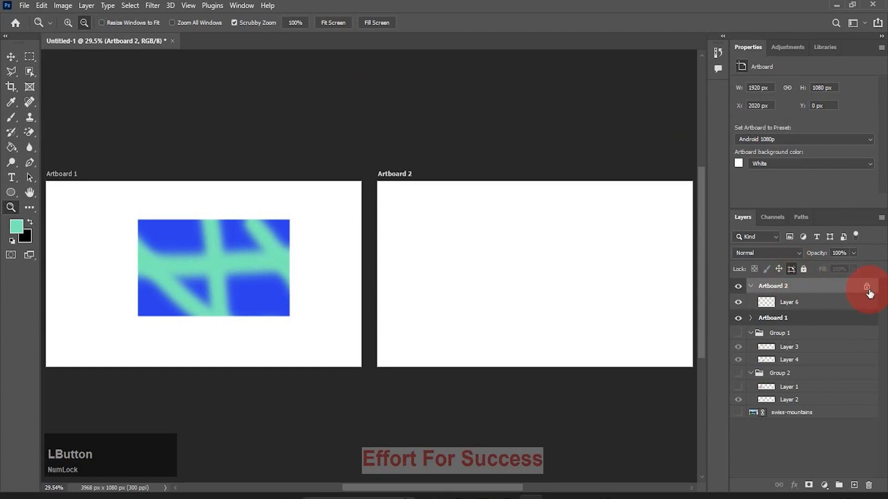
pyautogui.press('b')
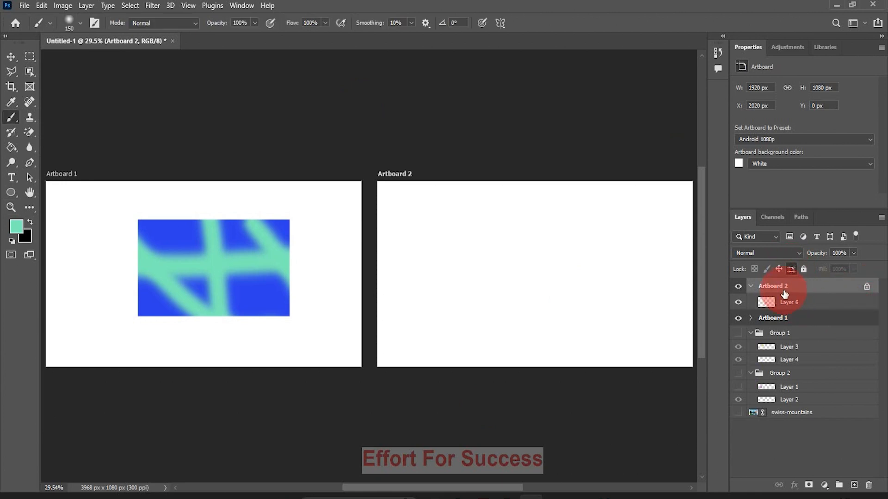
pyautogui.click(786, 304)
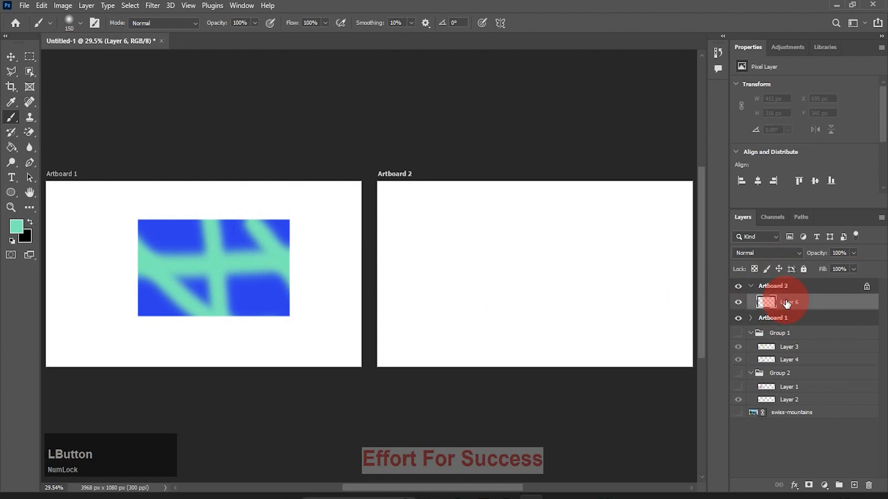
pyautogui.moveTo(455, 230)
pyautogui.mouseDown()
pyautogui.moveTo(516, 272)
pyautogui.moveTo(608, 292)
pyautogui.mouseUp()
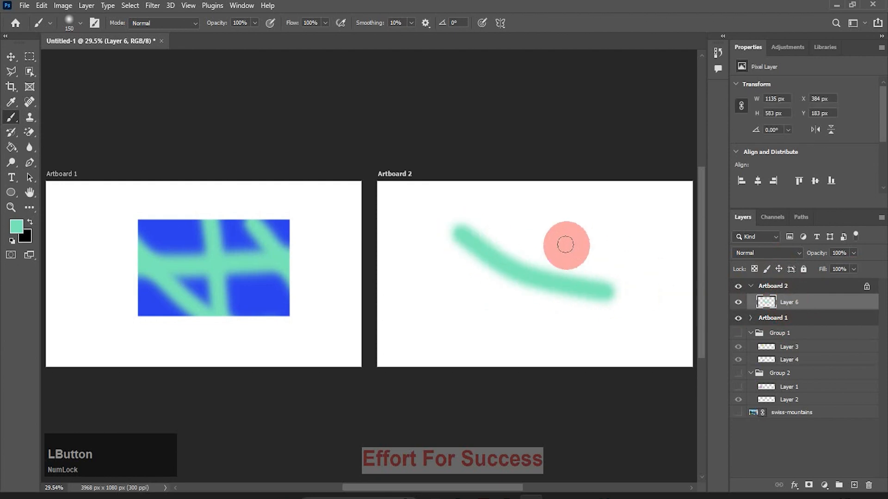
pyautogui.moveTo(545, 230); pyautogui.dragTo(638, 271)
# Scale the two mint strokes on Artboard 2 to 113.80% and reposition them within the artboard
pyautogui.click(11, 56)
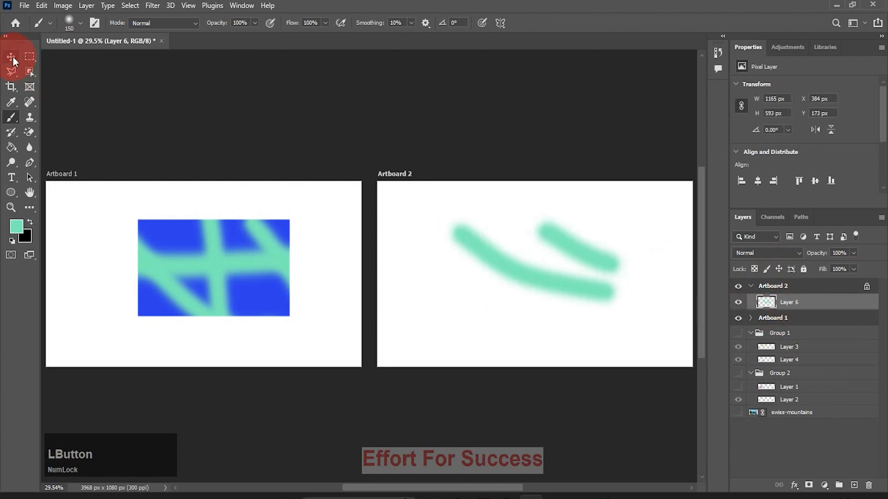
pyautogui.moveTo(631, 312); pyautogui.dragTo(652, 338)
pyautogui.moveTo(596, 306)
pyautogui.mouseDown()
pyautogui.moveTo(570, 296)
pyautogui.moveTo(591, 305)
pyautogui.mouseUp()
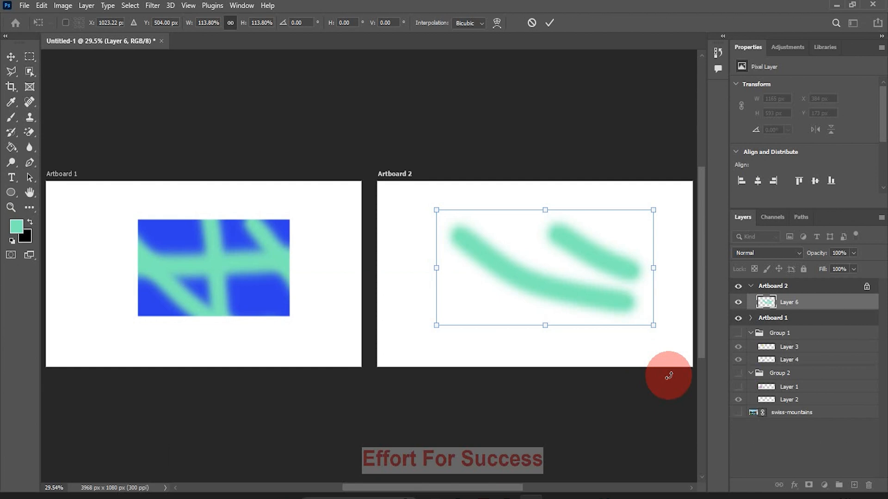
pyautogui.click(785, 324)
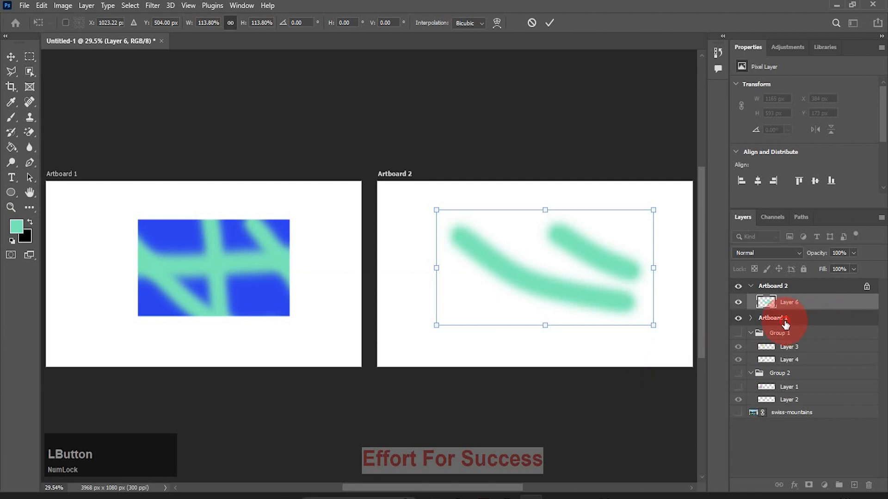
# Paint a large U-shaped mint brush stroke and a short vertical one on Layer 5 inside Artboard 1
pyautogui.click(750, 319)
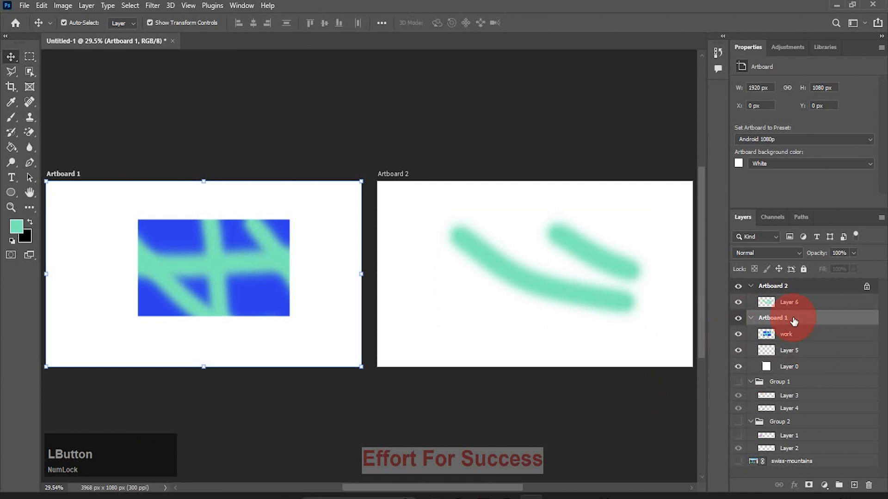
pyautogui.click(789, 352)
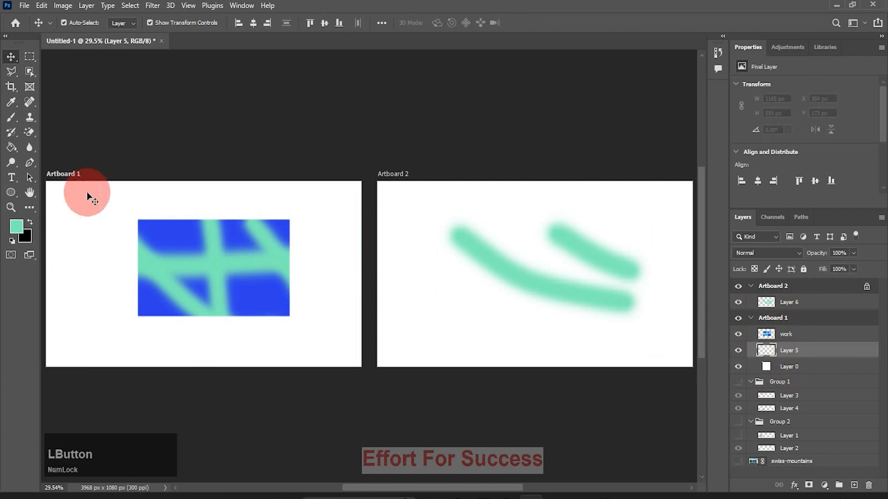
pyautogui.click(11, 119)
pyautogui.moveTo(87, 226)
pyautogui.mouseDown()
pyautogui.moveTo(198, 317)
pyautogui.moveTo(305, 269)
pyautogui.mouseUp()
pyautogui.moveTo(340, 224); pyautogui.dragTo(324, 298)
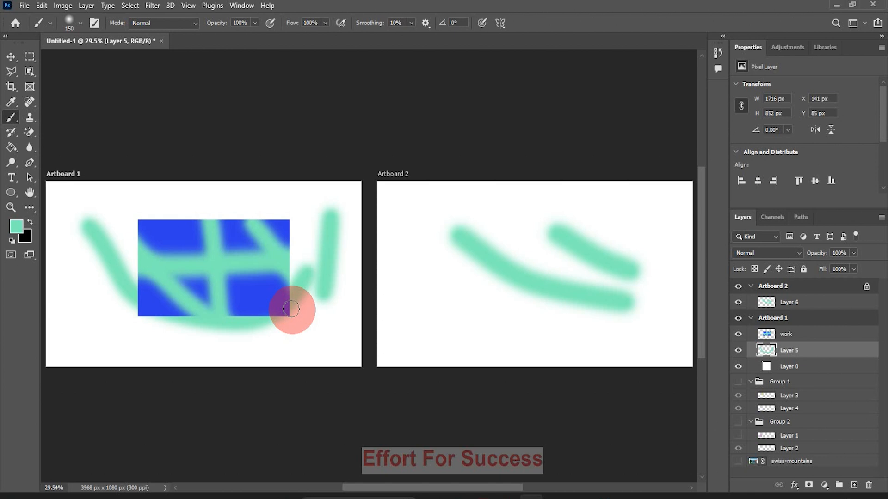
# Delete Artboard 2 and Artboard 1 together with their contents
pyautogui.click(831, 291)
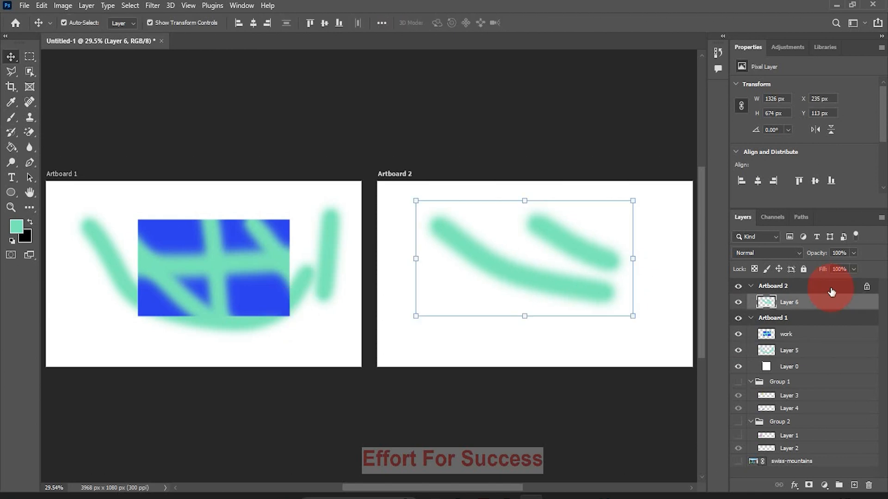
pyautogui.moveTo(866, 292); pyautogui.dragTo(868, 487)
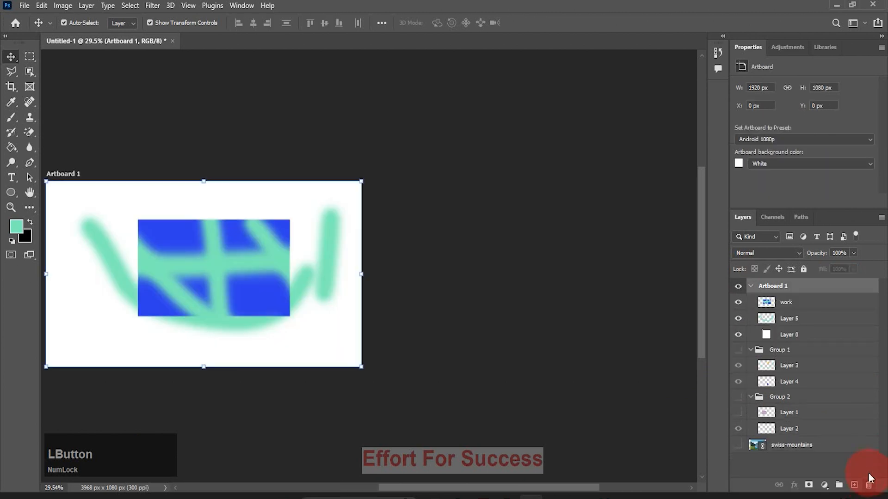
pyautogui.moveTo(854, 290); pyautogui.dragTo(868, 485)
pyautogui.click(596, 364)
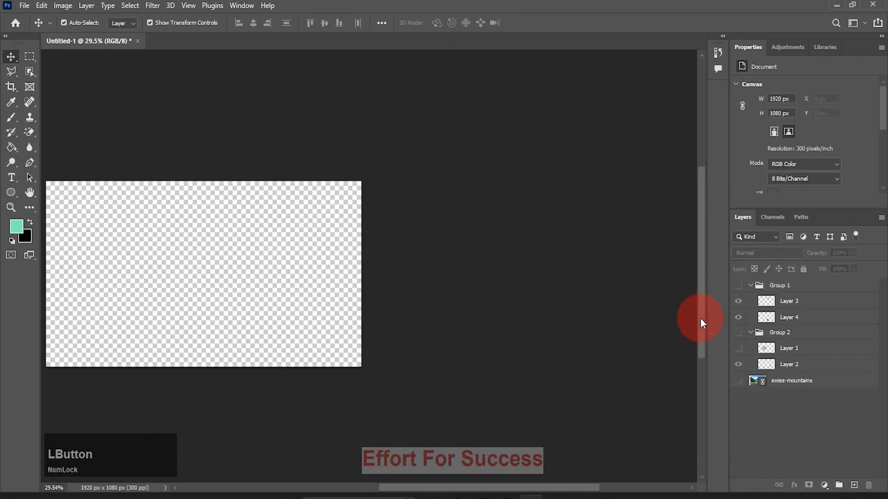
# Make Group 1, Group 2, Layer 1 and the swiss-mountains layer visible
pyautogui.moveTo(737, 287); pyautogui.dragTo(738, 381)
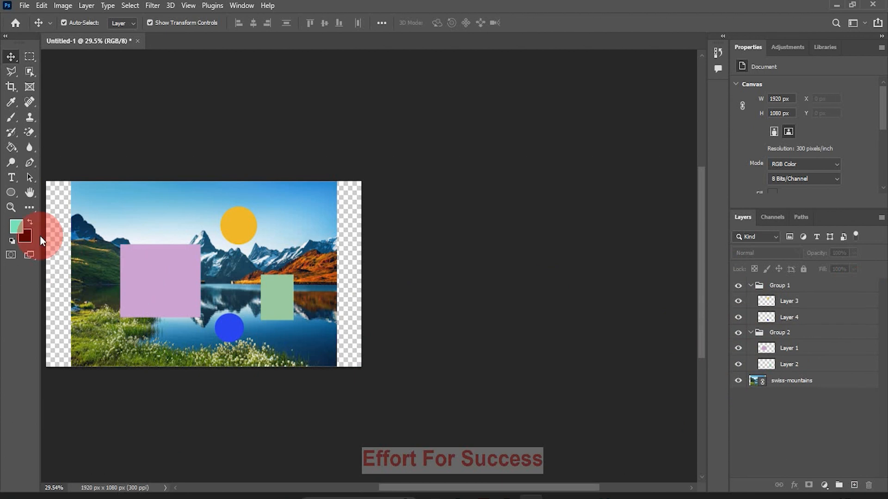
pyautogui.click(12, 207)
pyautogui.click(334, 23)
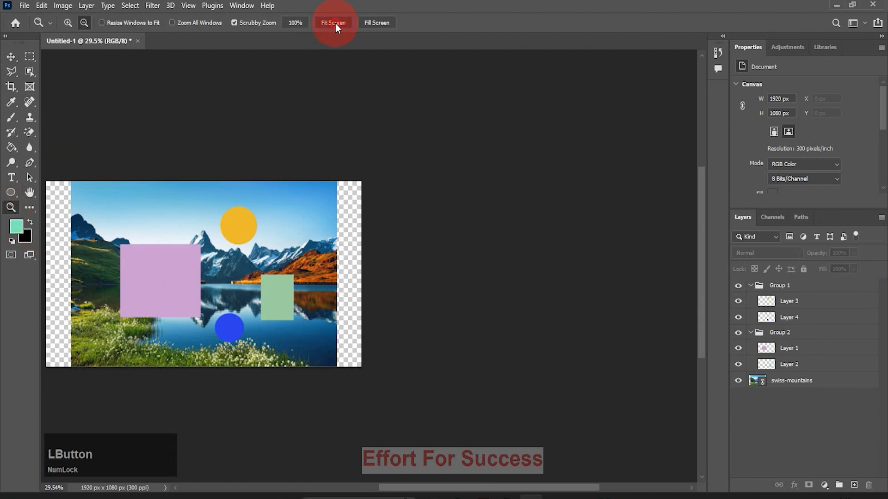
pyautogui.keyDown('alt'); pyautogui.click(114, 104); pyautogui.keyUp('alt')
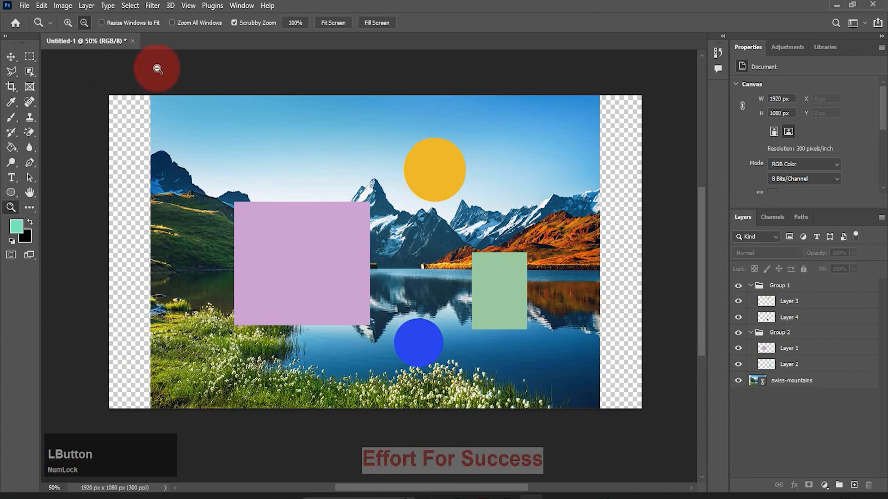
# Add a new layer above Group 1 and rename it work
pyautogui.click(11, 56)
pyautogui.click(803, 302)
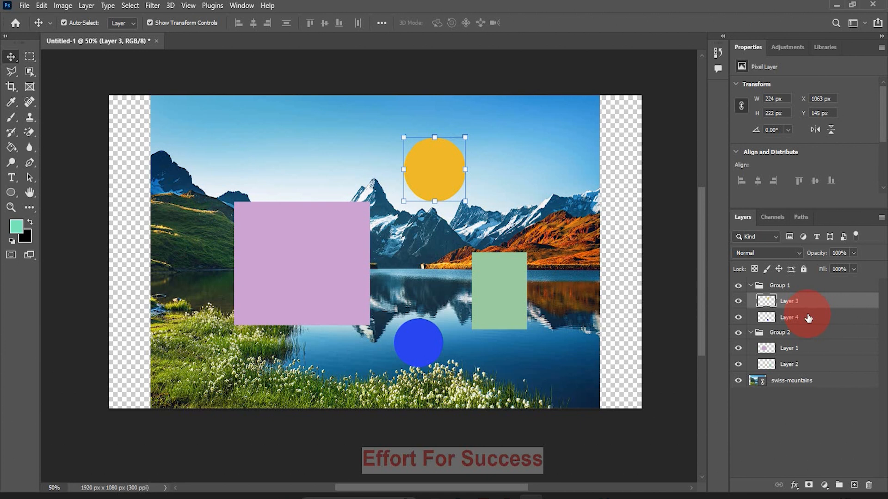
pyautogui.click(802, 290)
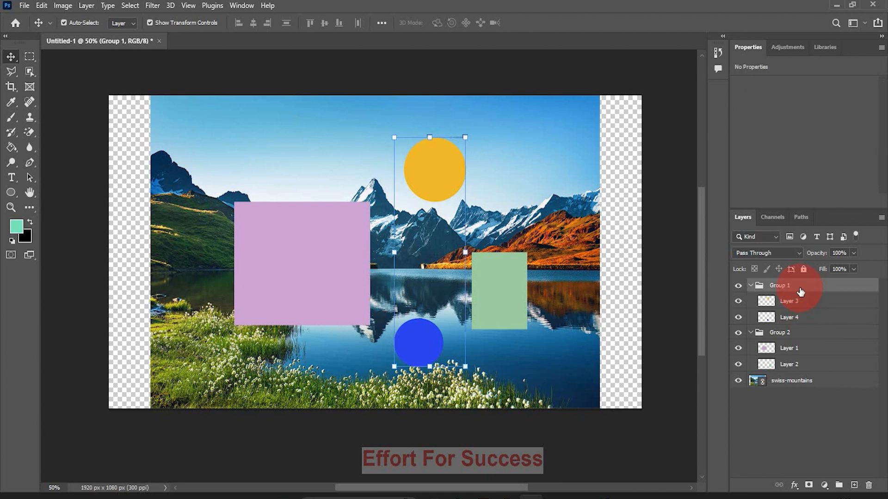
pyautogui.click(854, 485)
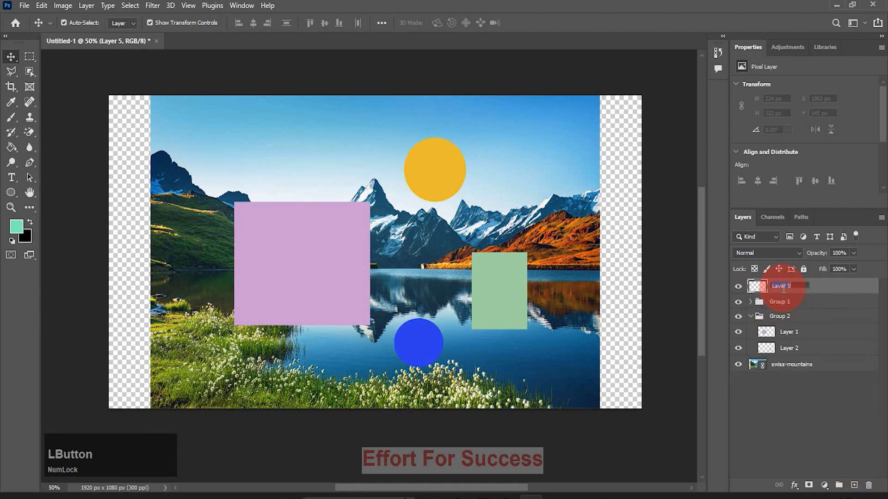
pyautogui.write('work')
# Make a rectangular selection of about 1011 × 475 px over the middle of the image and fill it with the mint foreground color
pyautogui.click(29, 57)
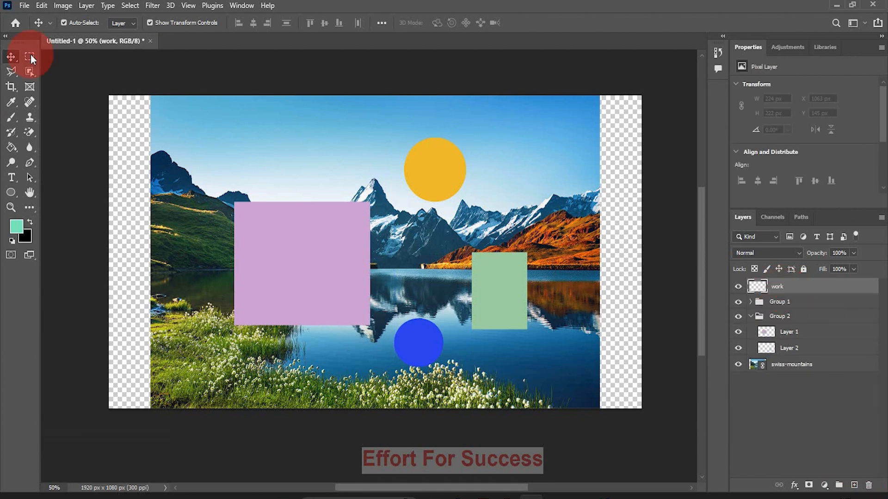
pyautogui.click(212, 153)
pyautogui.moveTo(233, 160); pyautogui.dragTo(513, 298)
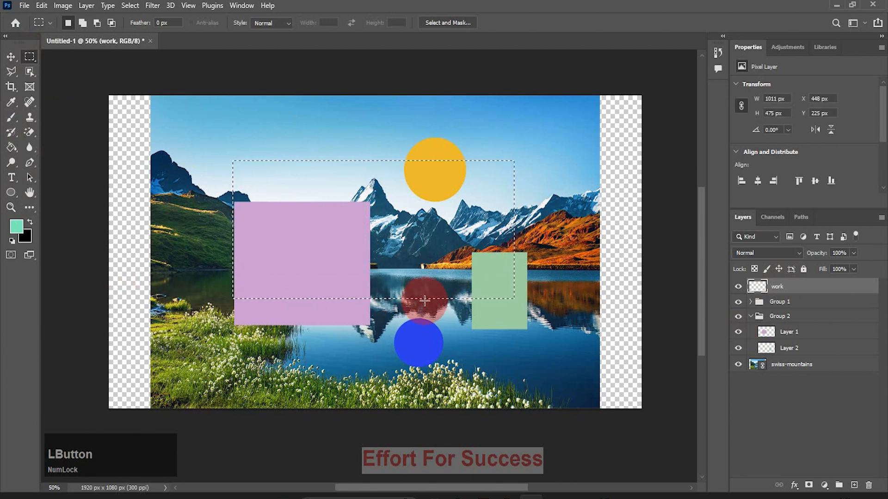
pyautogui.hotkey('alt', 'BackSpace')
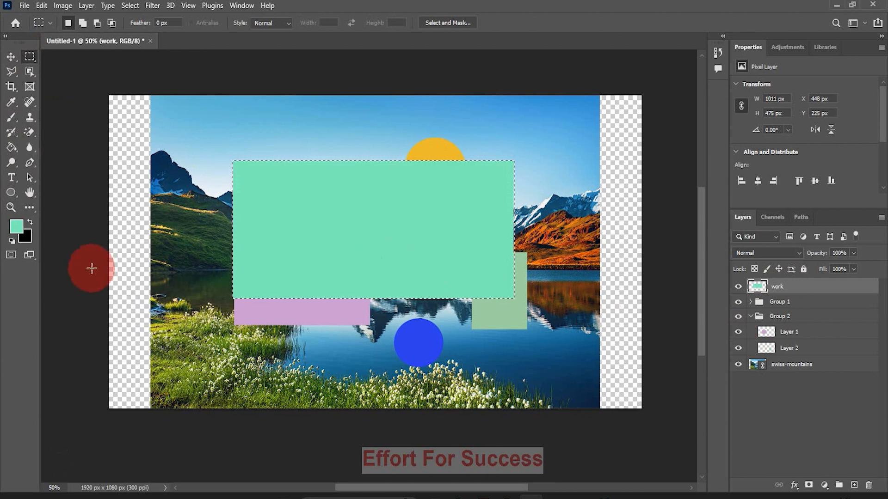
# Set the foreground color to bright red, refill the selected rectangle with it, and deselect with the Move tool active
pyautogui.click(18, 227)
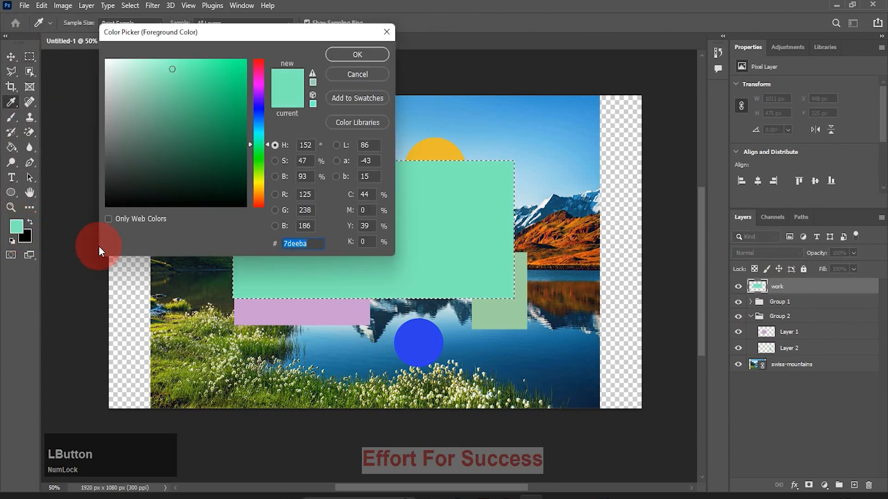
pyautogui.click(259, 65)
pyautogui.click(241, 68)
pyautogui.click(359, 55)
pyautogui.hotkey('alt', 'BackSpace')
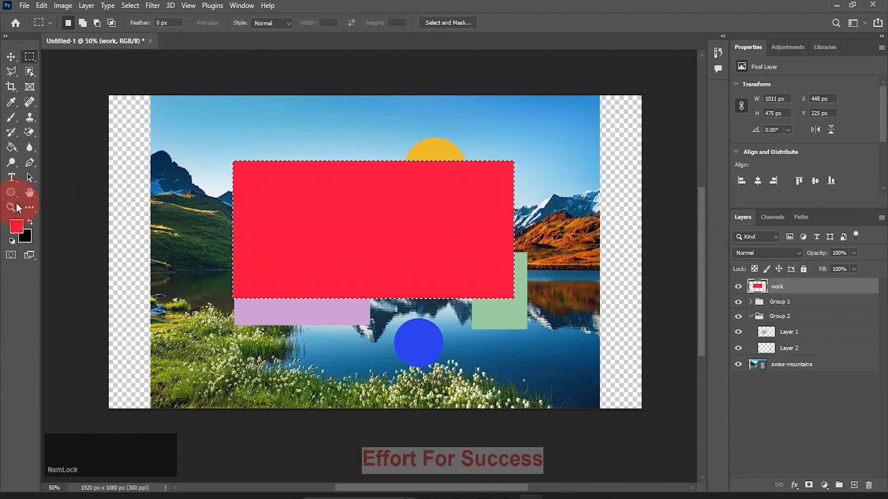
pyautogui.click(7, 54)
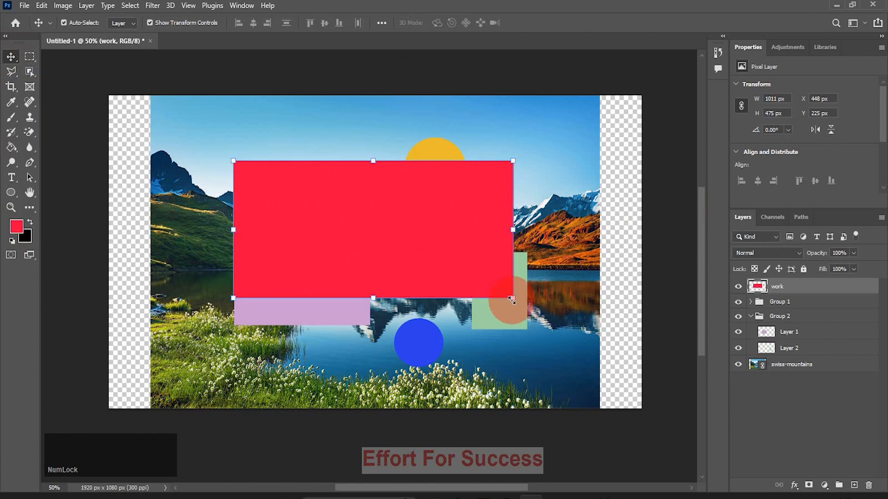
# Enlarge the red rectangle to about 1672 × 786 px and move it to about X 106, Y 113 px
pyautogui.moveTo(512, 298); pyautogui.dragTo(620, 406)
pyautogui.moveTo(509, 317); pyautogui.dragTo(413, 285)
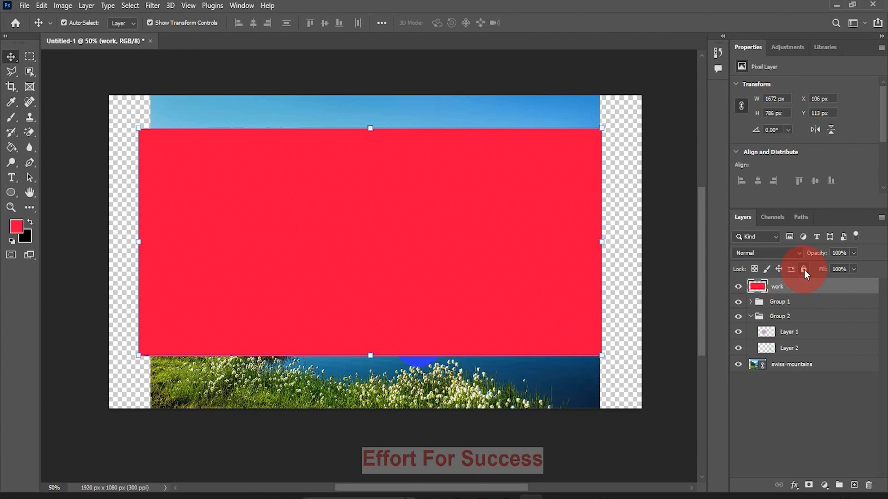
# Lock everything on the work layer and try to move the red rectangle on the canvas
pyautogui.click(803, 270)
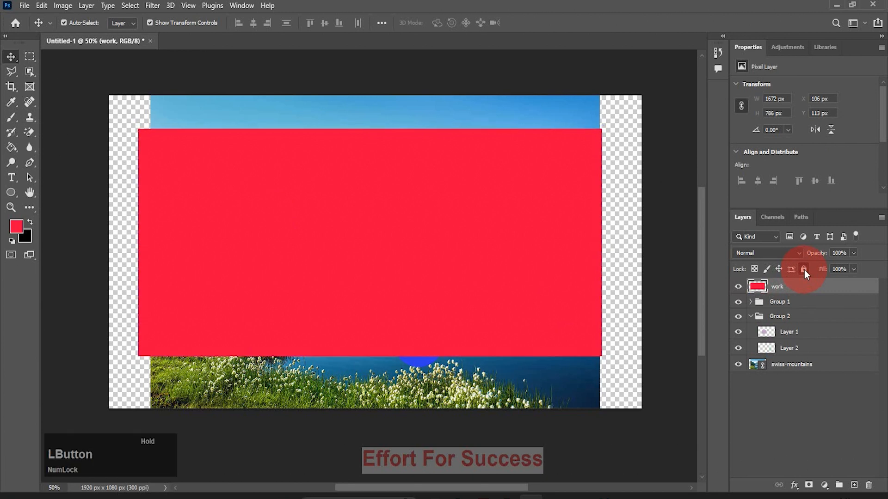
pyautogui.moveTo(404, 254)
pyautogui.mouseDown()
pyautogui.moveTo(460, 277)
pyautogui.moveTo(418, 254)
pyautogui.moveTo(414, 234)
pyautogui.moveTo(419, 268)
pyautogui.moveTo(422, 222)
pyautogui.moveTo(402, 250)
pyautogui.moveTo(414, 248)
pyautogui.mouseUp()
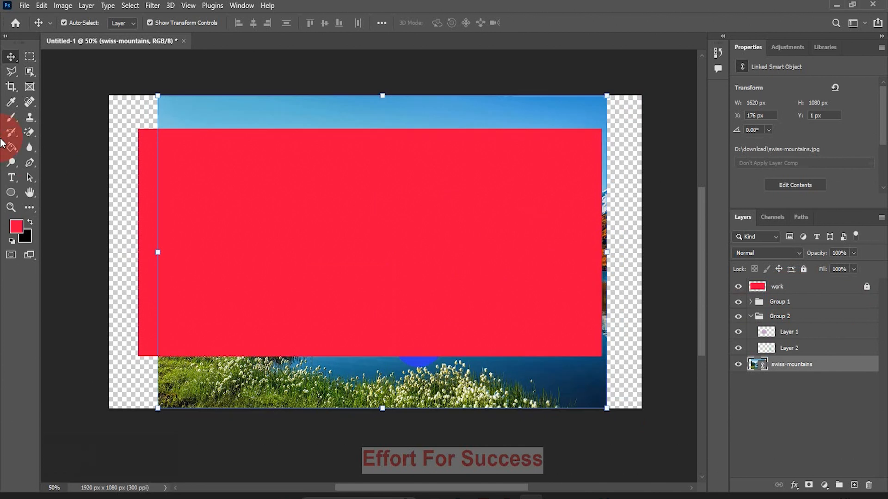
# Try to paint with the Brush tool, rasterize the swiss-mountains smart object, and return to the Move tool
pyautogui.click(11, 117)
pyautogui.click(188, 196)
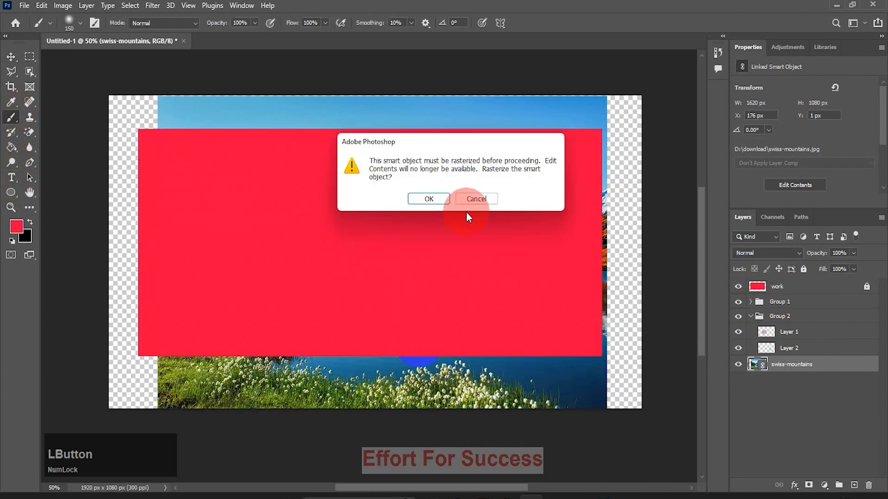
pyautogui.click(429, 199)
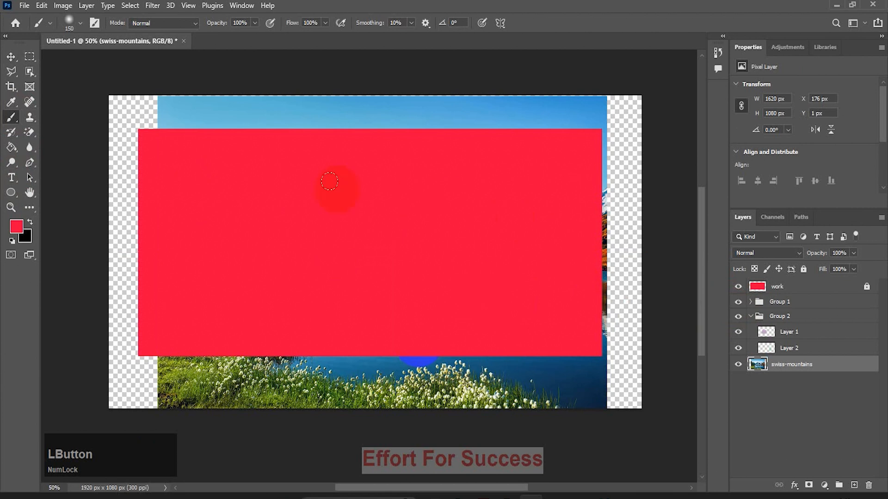
pyautogui.click(10, 56)
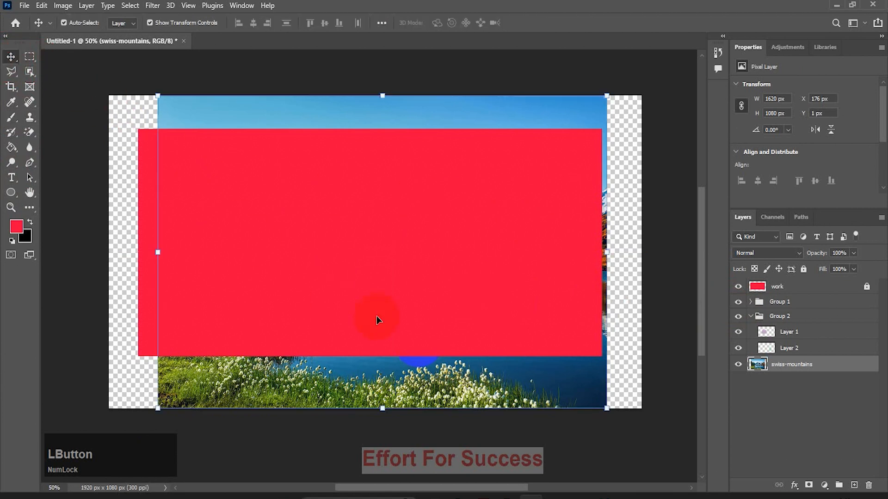
# Remove the full lock from the work layer and add a new layer above it
pyautogui.click(852, 286)
pyautogui.click(803, 270)
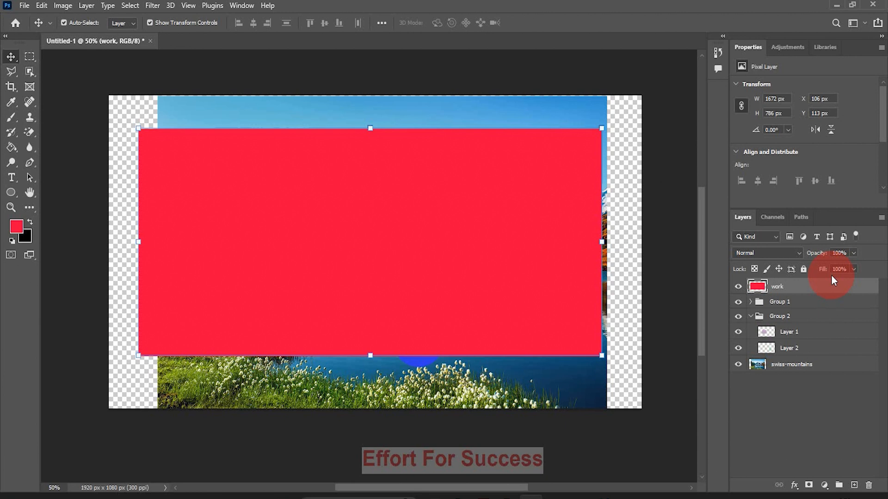
pyautogui.click(854, 486)
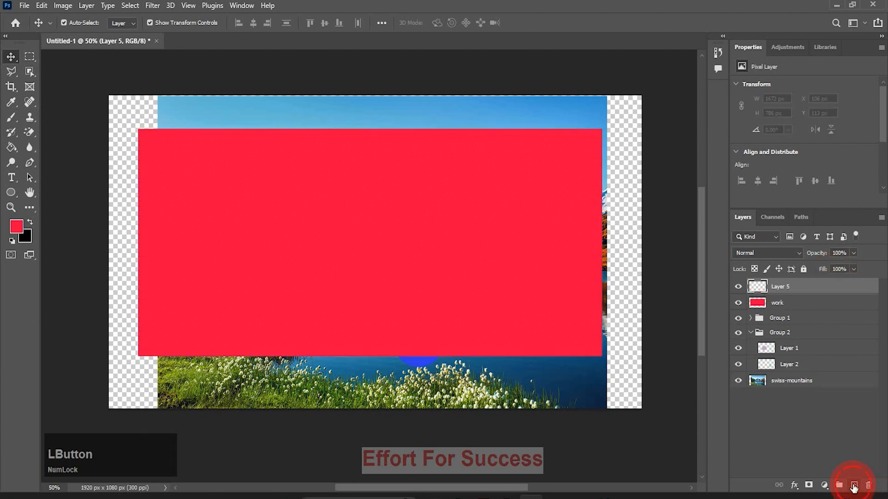
# Make a rectangular selection of about 341 × 333 px inside the red rectangle, fill it with blue #0808ef, and deselect with the Move tool active
pyautogui.click(33, 60)
pyautogui.click(83, 56)
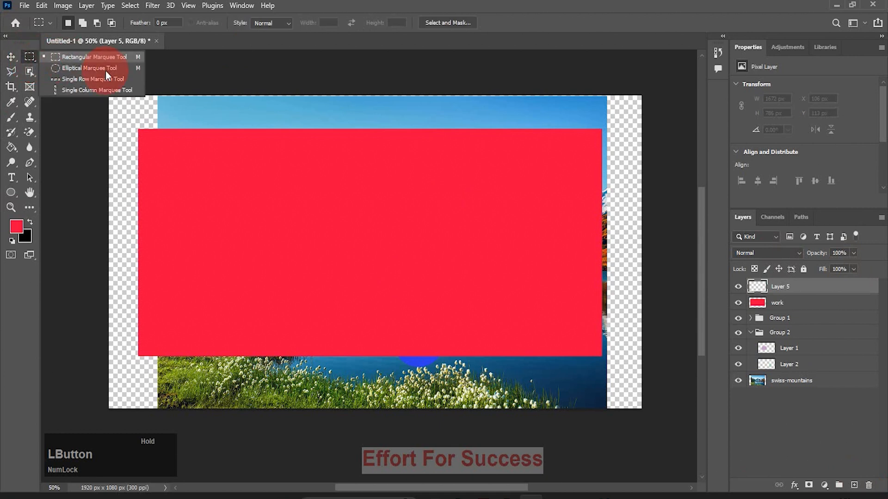
pyautogui.moveTo(341, 192); pyautogui.dragTo(436, 289)
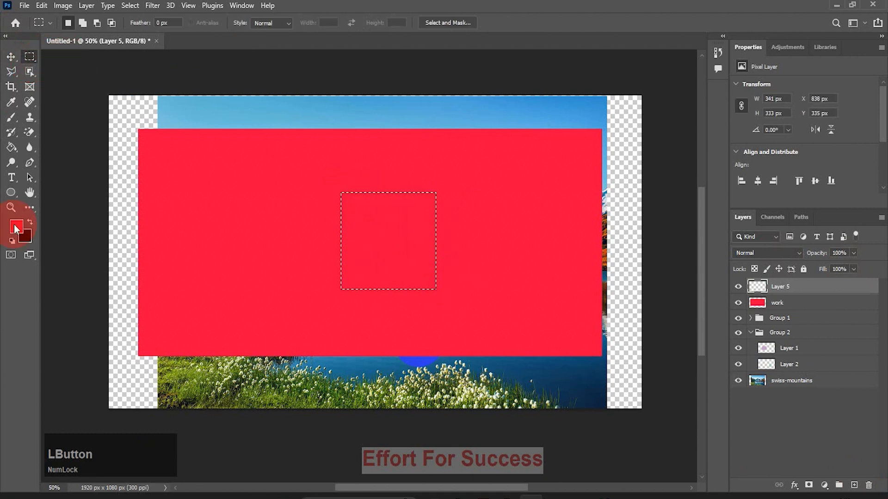
pyautogui.click(16, 227)
pyautogui.click(259, 109)
pyautogui.click(357, 54)
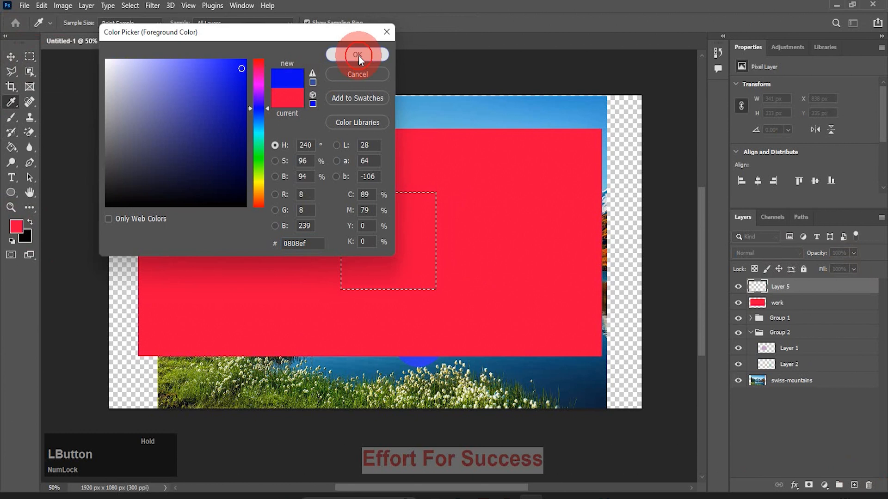
pyautogui.hotkey('alt', 'BackSpace')
pyautogui.hotkey('ctrl', 'd')
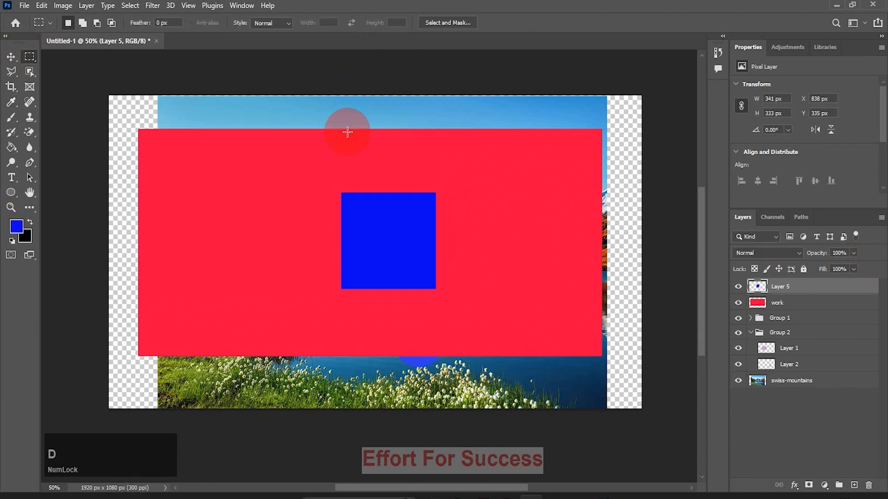
pyautogui.click(11, 56)
# Lower the Fill of Layer 5 to 0% and deselect the layer
pyautogui.click(853, 269)
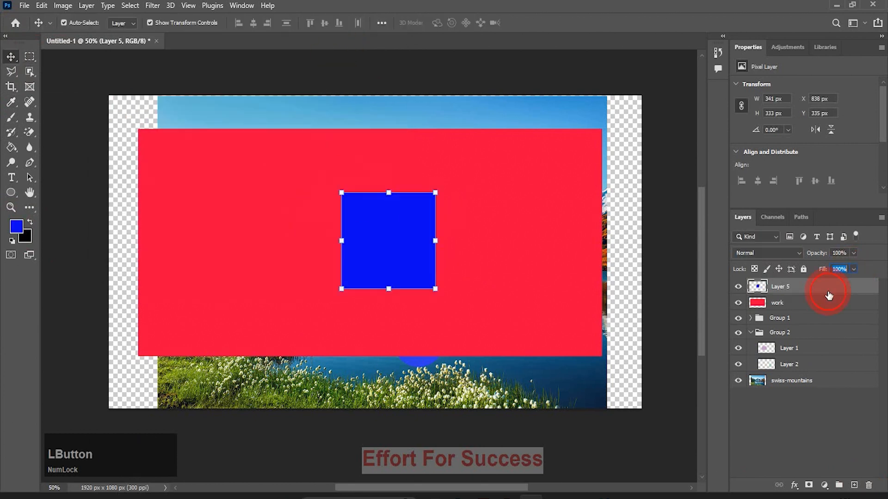
pyautogui.click(853, 270)
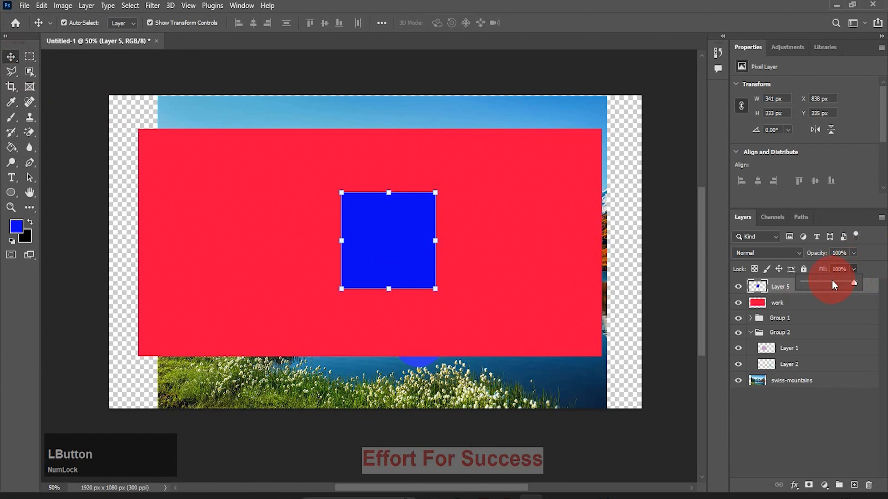
pyautogui.click(801, 279)
pyautogui.click(658, 284)
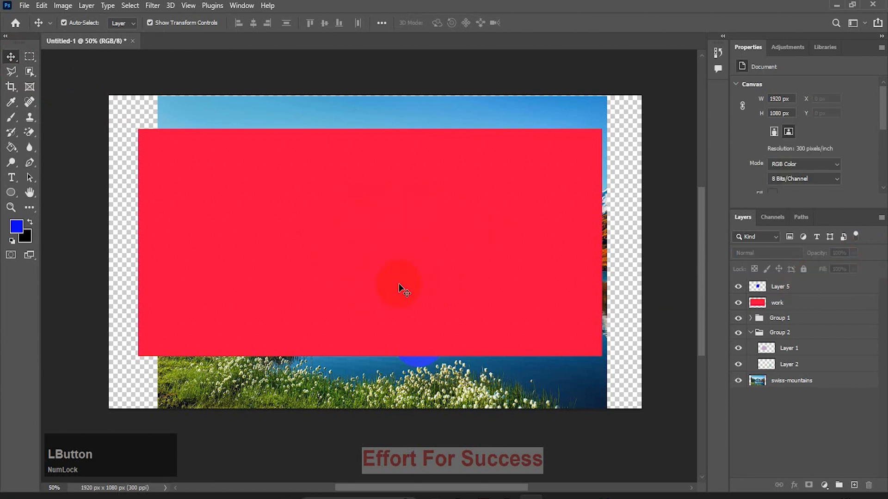
# Raise the Fill of Layer 5 back to 100%
pyautogui.click(805, 287)
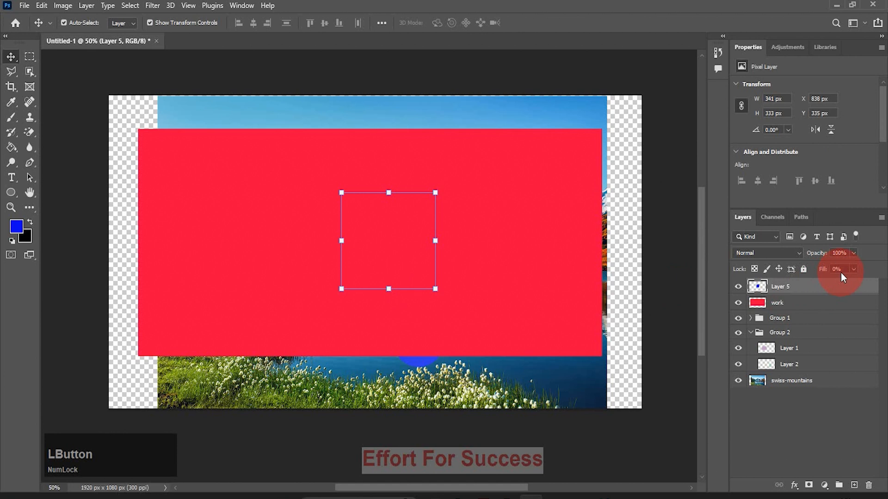
pyautogui.click(854, 270)
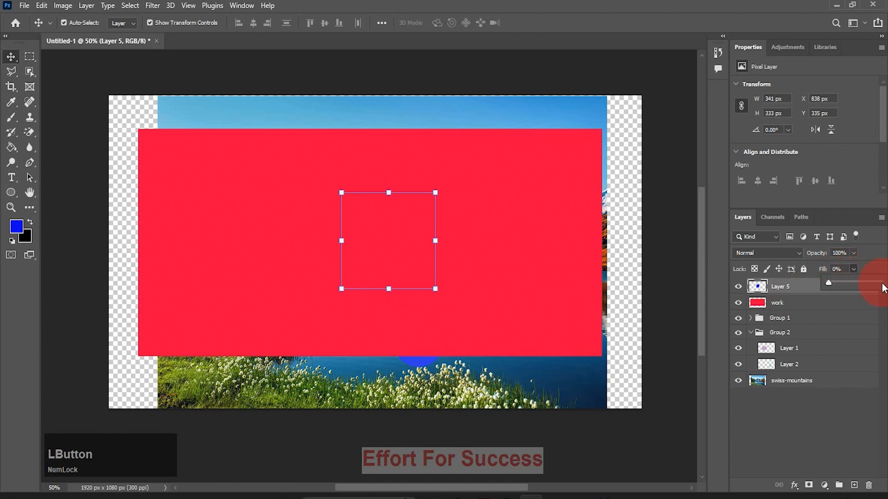
pyautogui.click(882, 283)
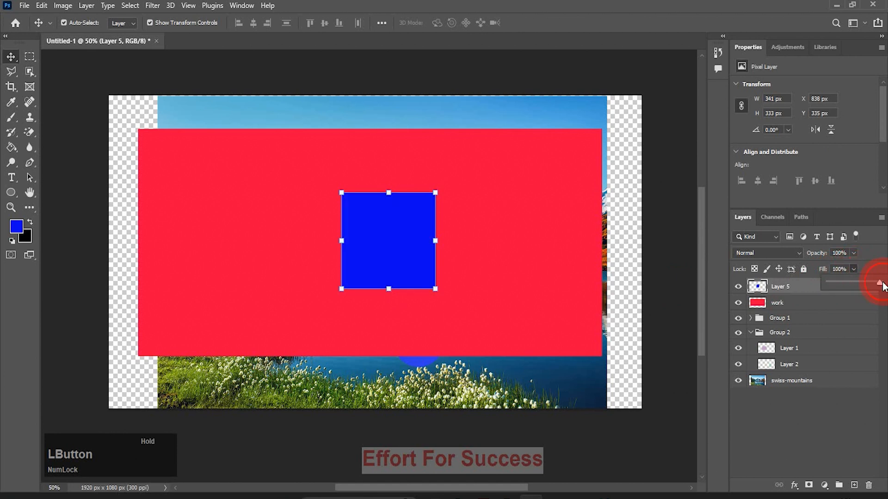
# Lower the Opacity of Layer 5 to 0% and deselect the layer
pyautogui.click(852, 255)
pyautogui.click(853, 254)
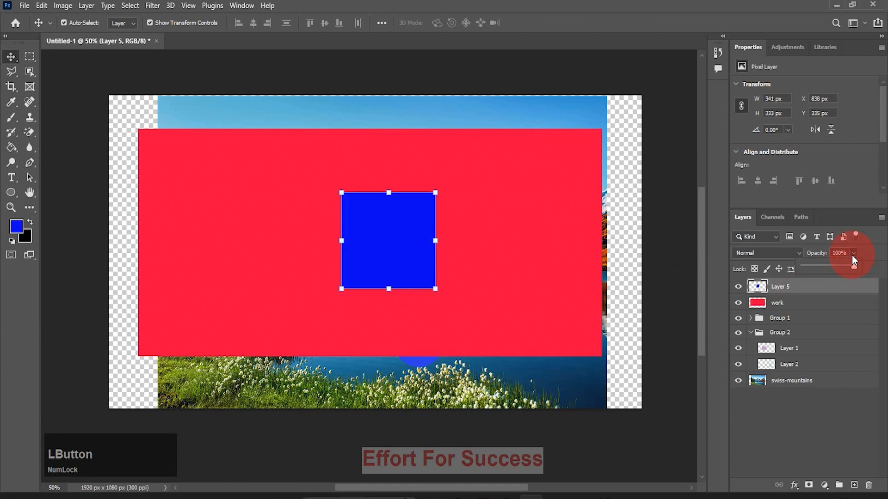
pyautogui.click(801, 267)
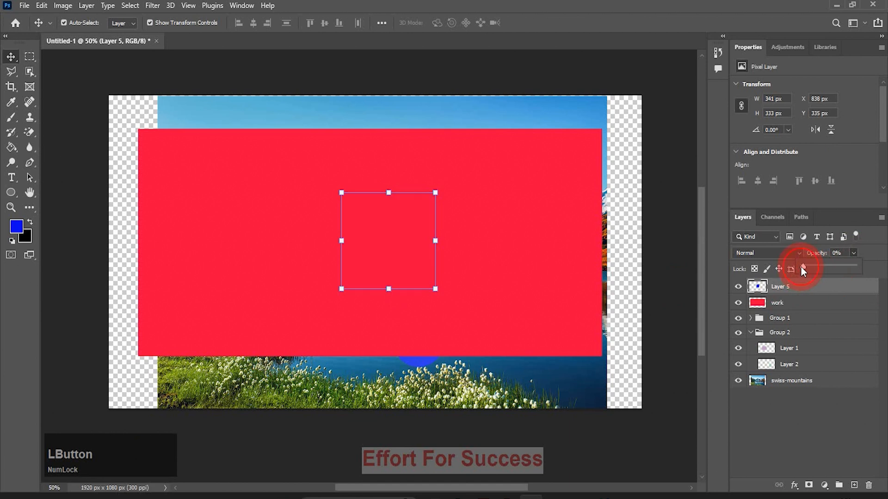
pyautogui.click(684, 269)
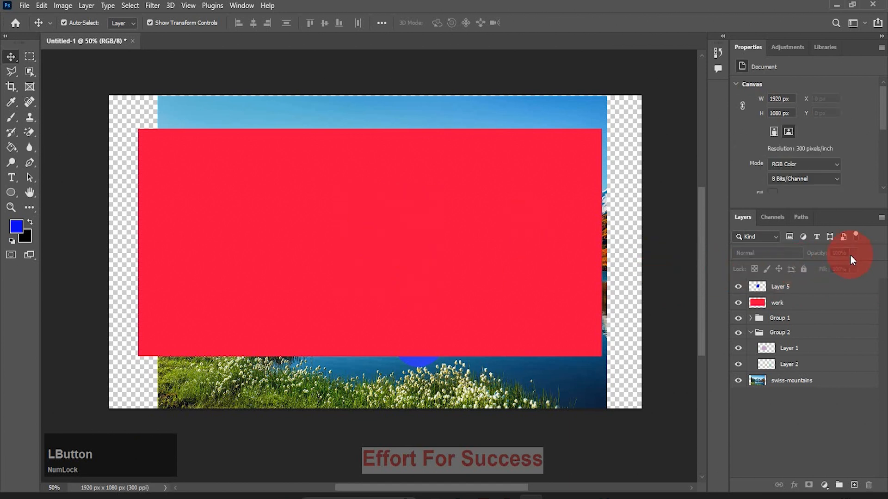
# Raise the Opacity of Layer 5 back to 100% and deselect the layer
pyautogui.click(816, 292)
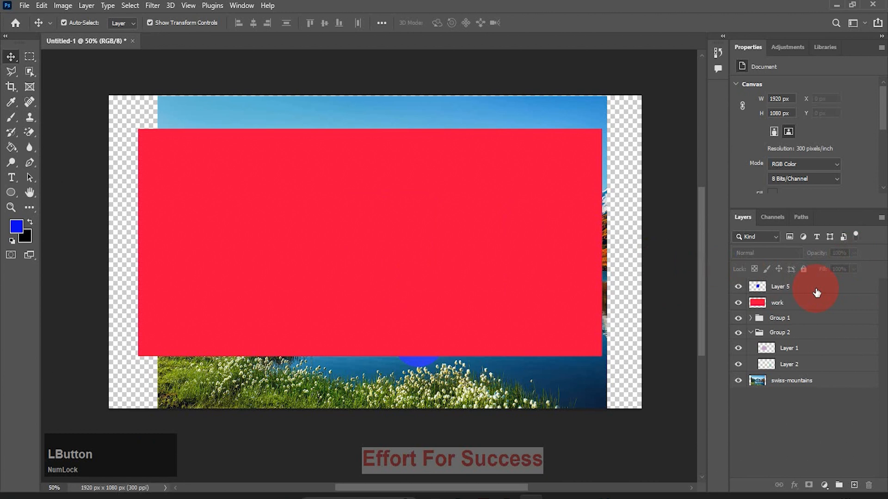
pyautogui.moveTo(853, 258); pyautogui.dragTo(882, 268)
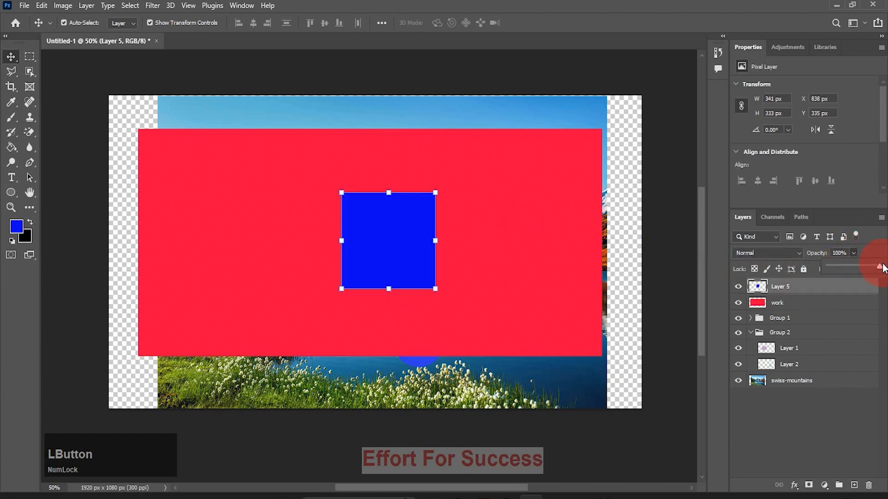
pyautogui.click(680, 309)
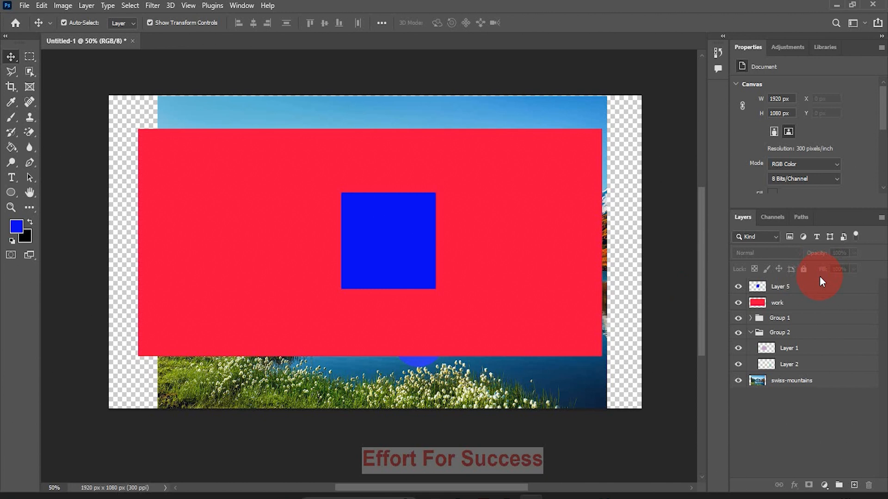
# Apply a Bevel & Emboss effect to Layer 5 with the depth set to 688%
pyautogui.click(807, 291)
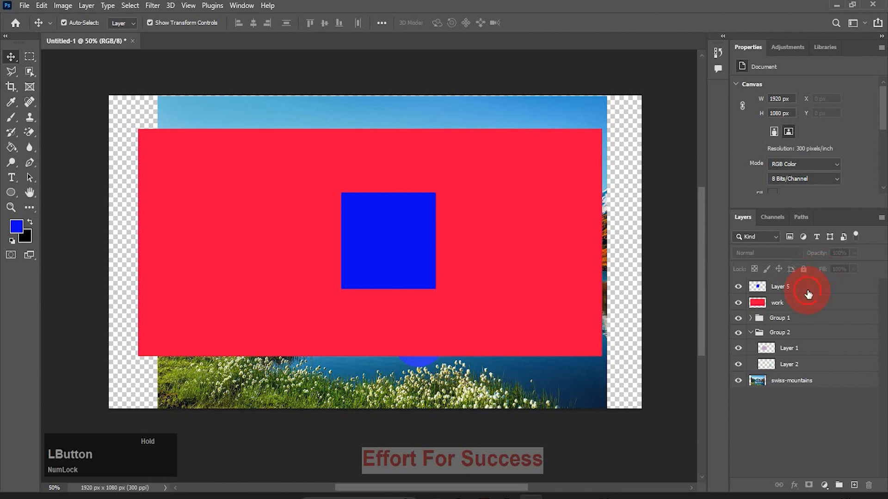
pyautogui.click(793, 488)
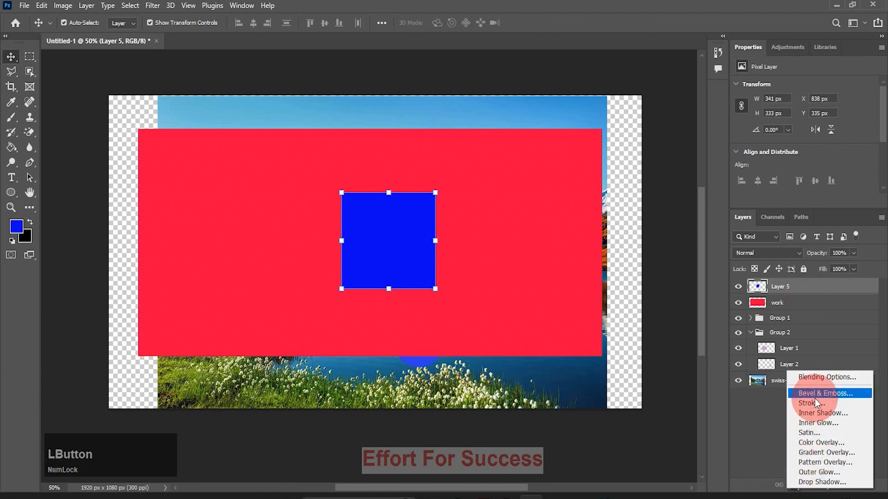
pyautogui.click(829, 393)
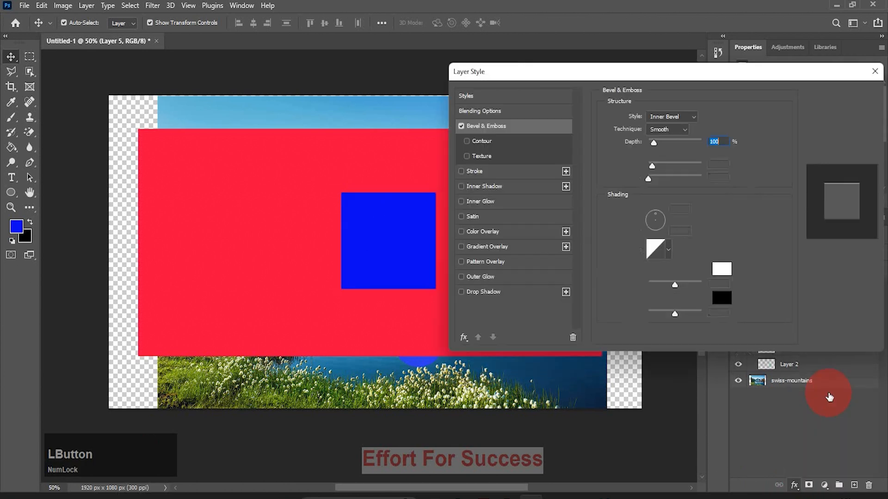
pyautogui.moveTo(654, 140); pyautogui.dragTo(686, 144)
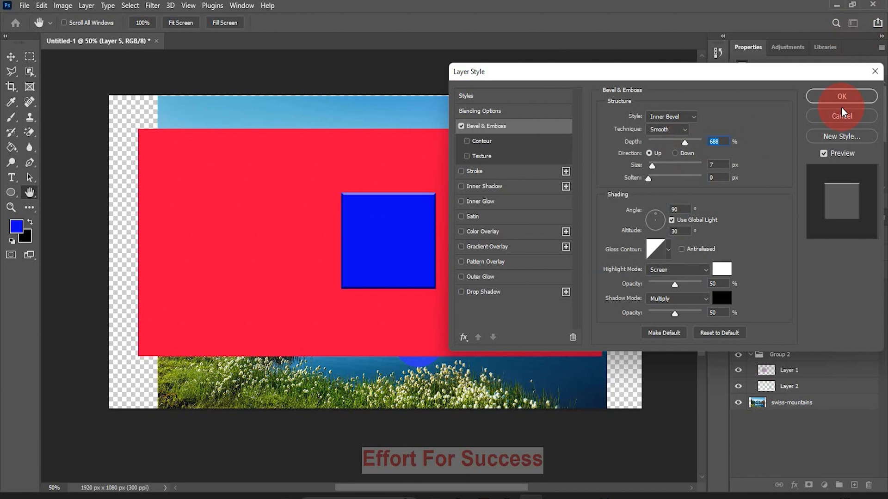
pyautogui.click(848, 95)
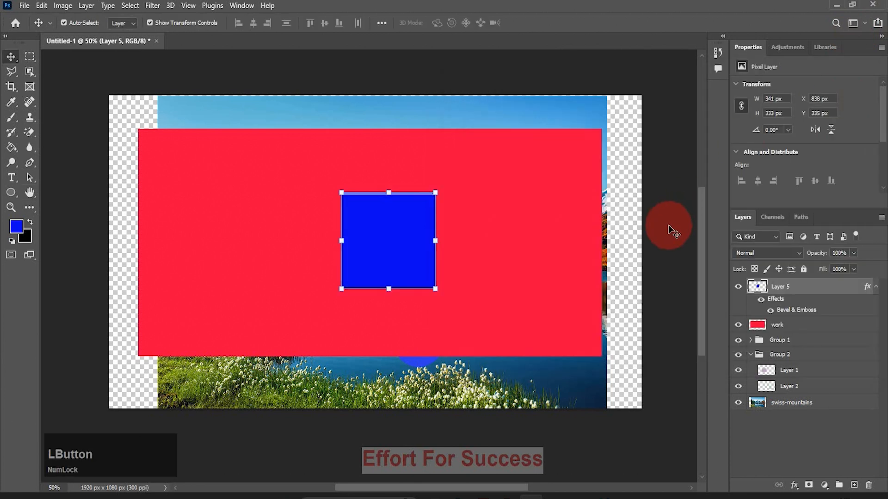
pyautogui.click(415, 262)
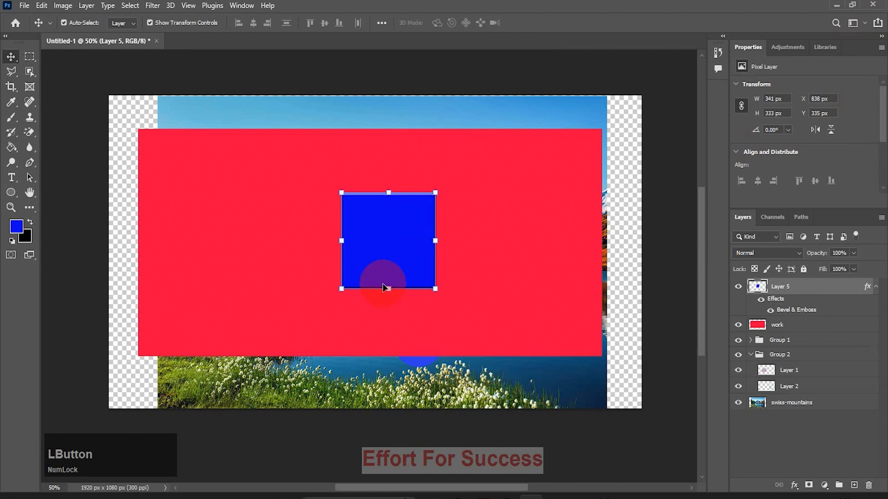
# Set the Opacity of the beveled Layer 5 to 0% and deselect the layer
pyautogui.click(853, 253)
pyautogui.click(800, 266)
pyautogui.click(674, 254)
pyautogui.click(672, 254)
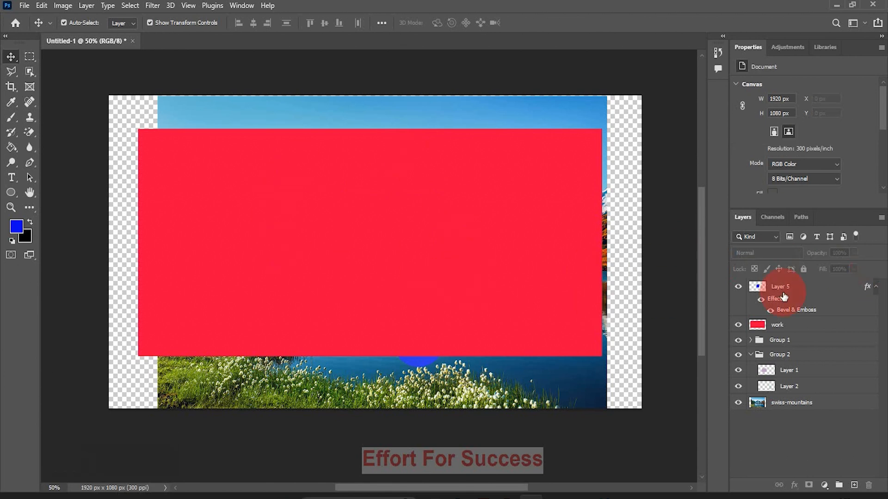
# Select the beveled Layer 5 and restore its Opacity to 100%
pyautogui.click(813, 293)
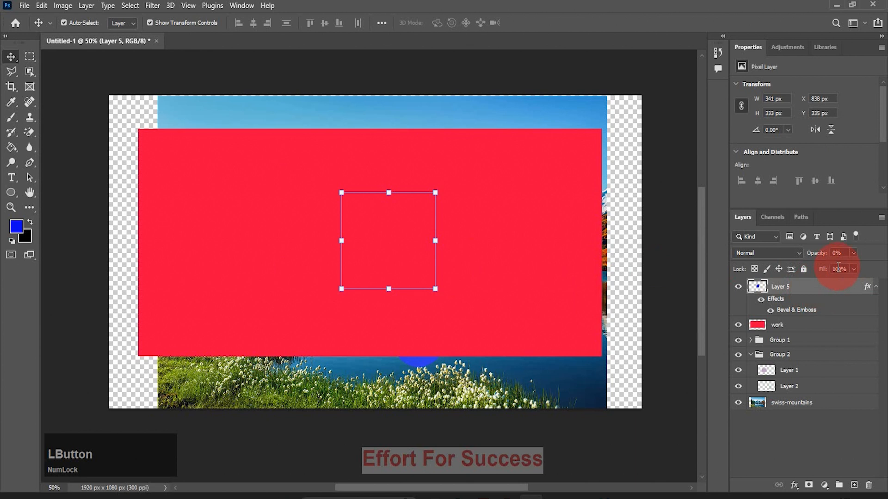
pyautogui.click(853, 253)
pyautogui.click(879, 267)
pyautogui.click(817, 277)
# Set the Fill of the beveled Layer 5 to 0% and deselect the layer
pyautogui.click(854, 268)
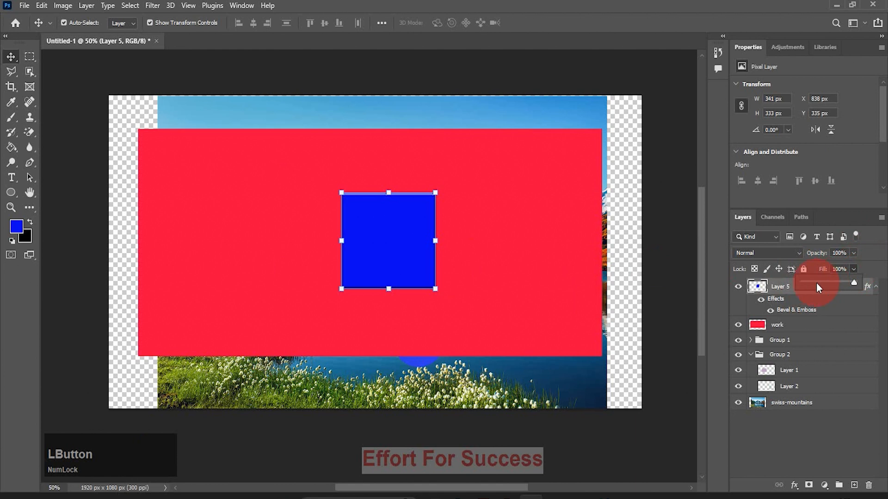
pyautogui.click(799, 281)
pyautogui.click(479, 277)
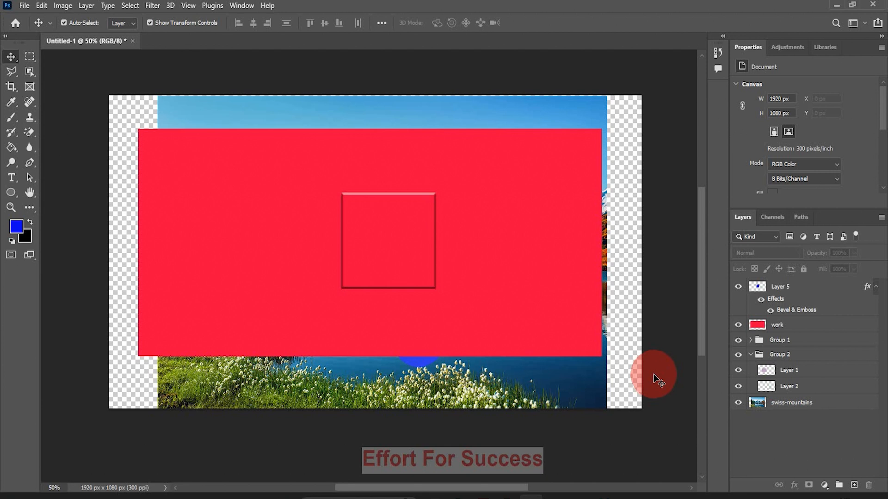
# Delete Layer 5 and confirm its removal
pyautogui.click(775, 292)
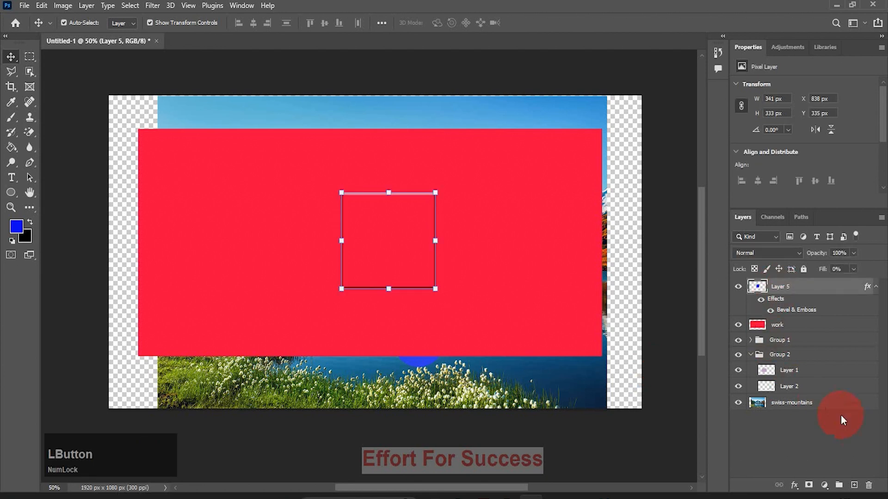
pyautogui.click(868, 492)
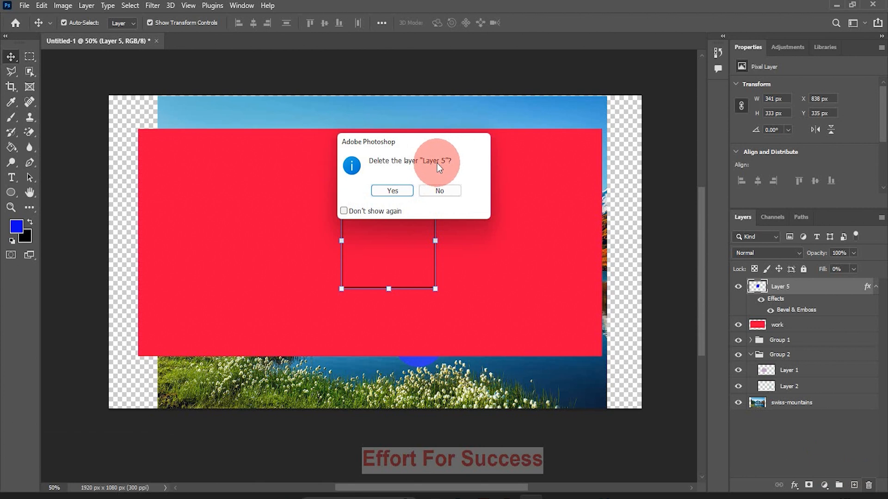
pyautogui.click(392, 190)
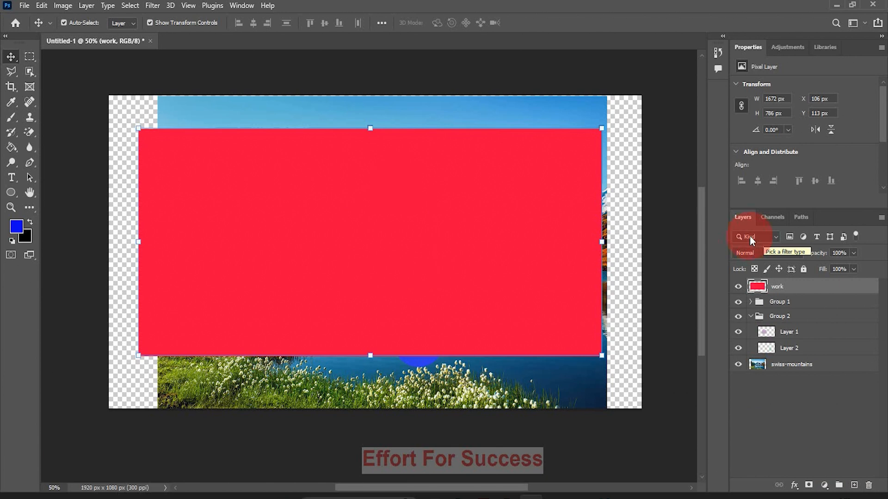
# Filter the layer list by Name for "work"
pyautogui.click(776, 239)
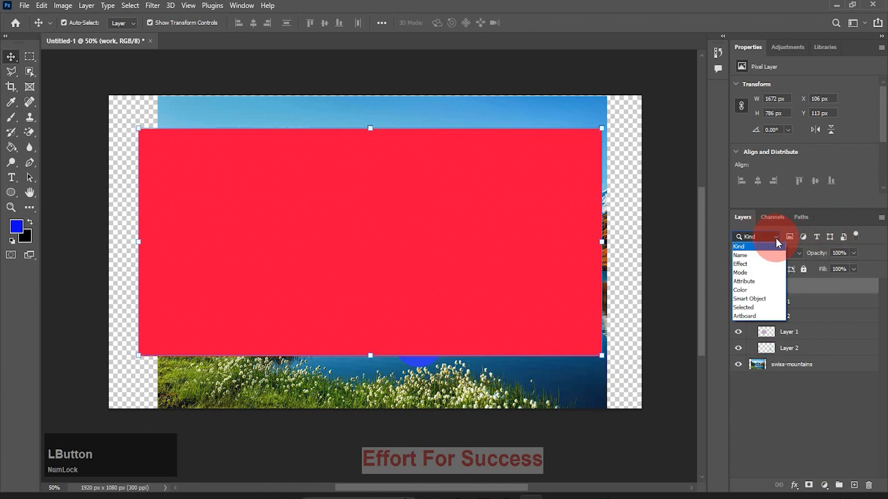
pyautogui.click(742, 256)
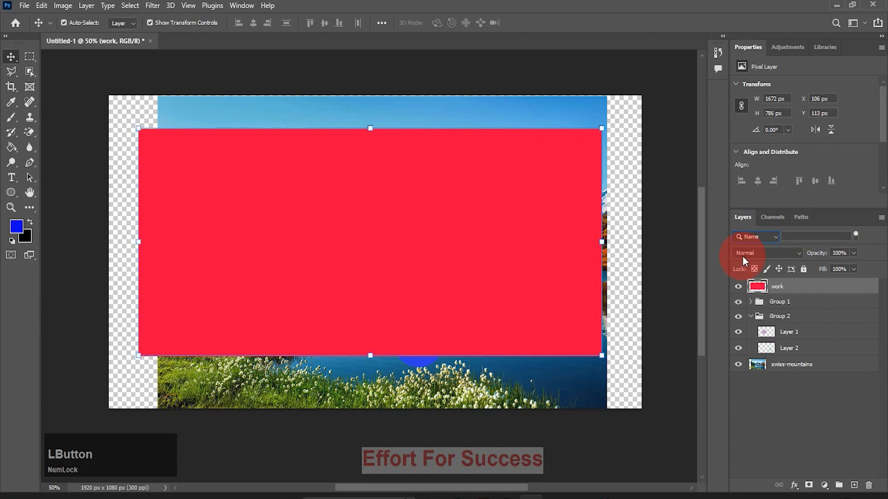
pyautogui.click(794, 238)
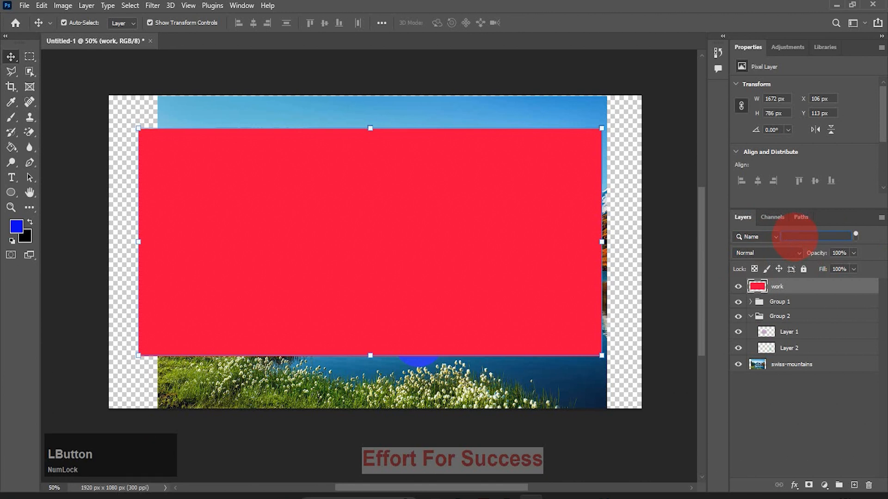
pyautogui.write('wor')
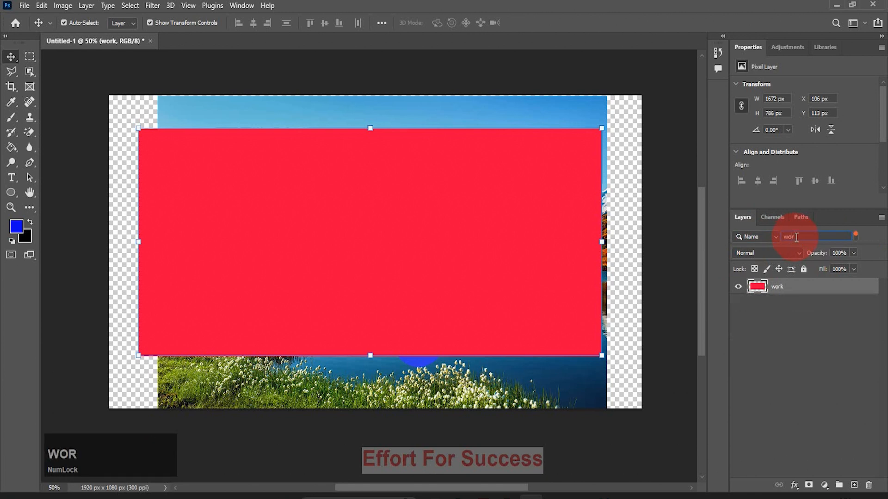
pyautogui.write('k')
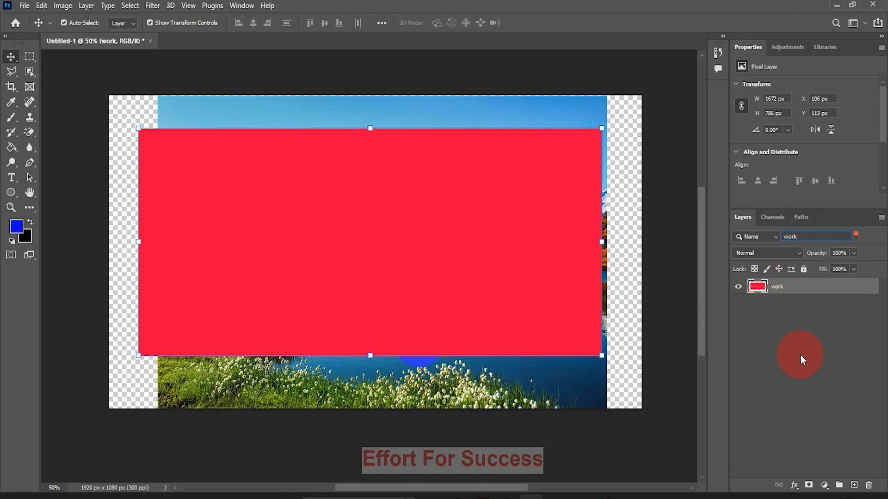
# Switch the layer filter back to Kind and restrict the list to pixel layers
pyautogui.click(775, 237)
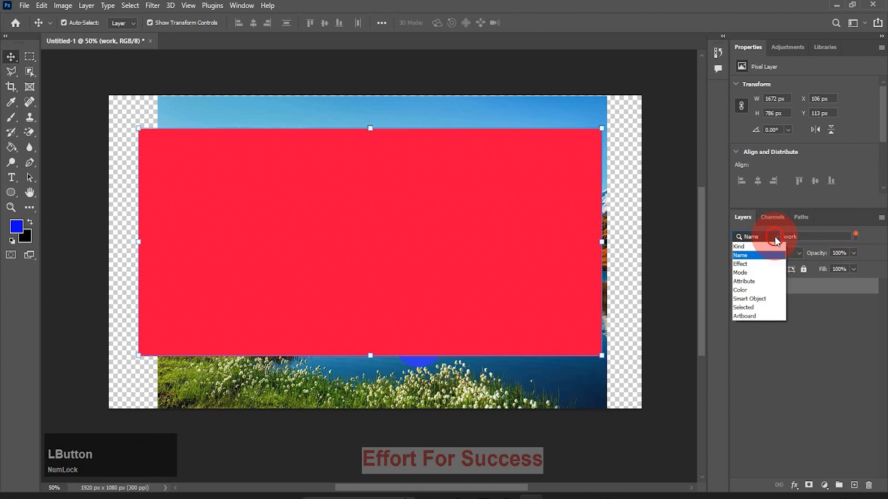
pyautogui.click(739, 248)
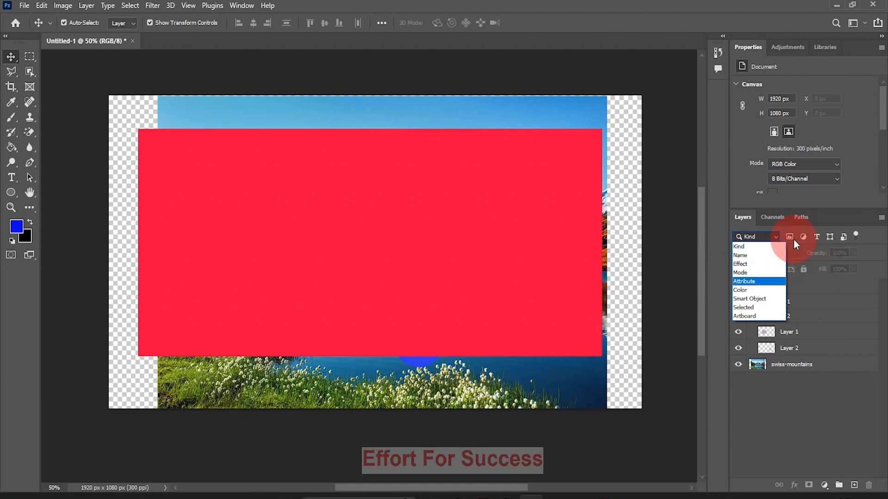
pyautogui.click(683, 245)
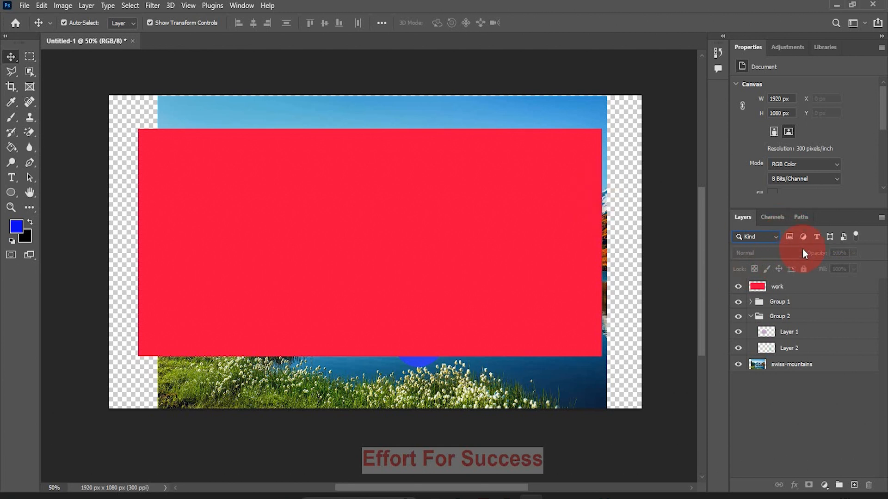
pyautogui.click(789, 236)
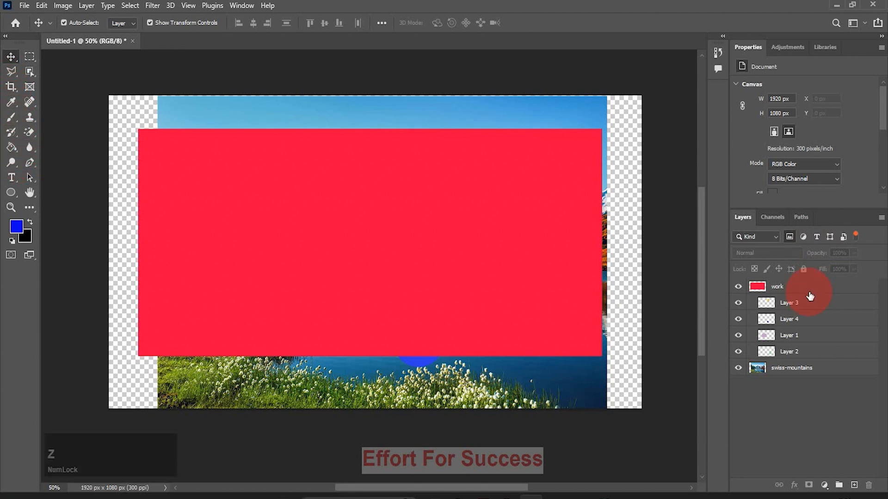
# Create a new layer and add the text "abc" at 60 pt over the red rectangle
pyautogui.click(854, 486)
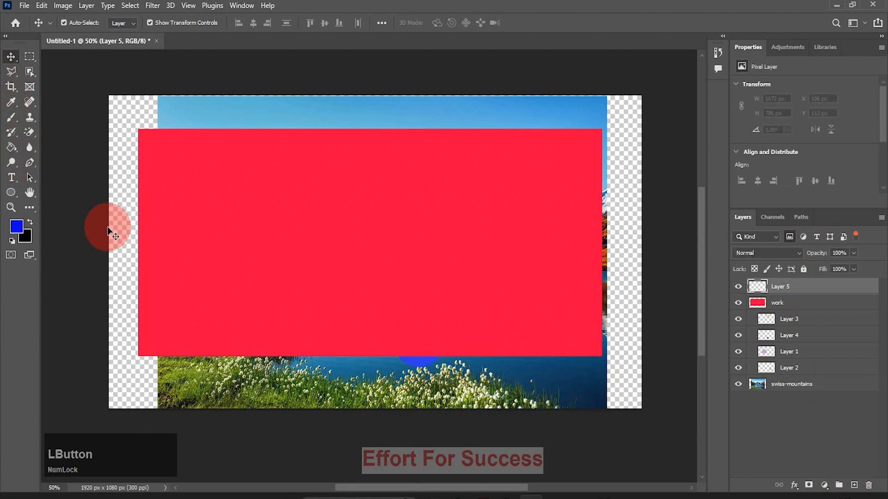
pyautogui.click(11, 177)
pyautogui.click(266, 201)
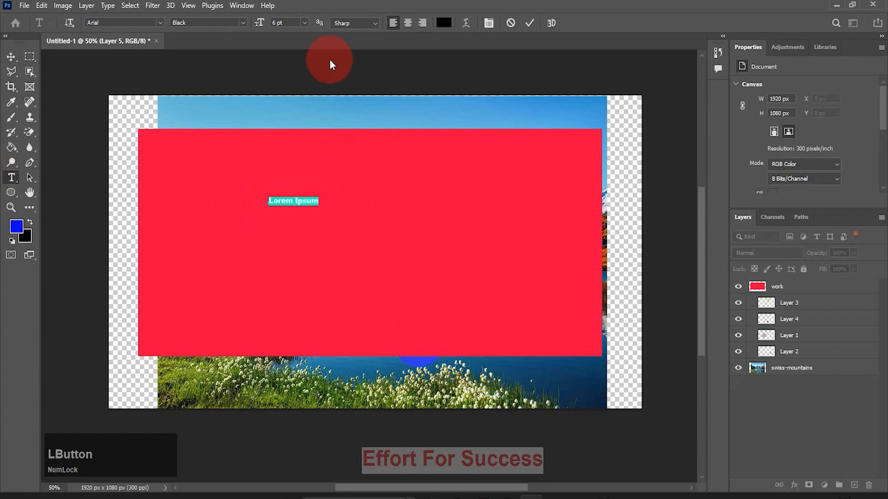
pyautogui.write('abc')
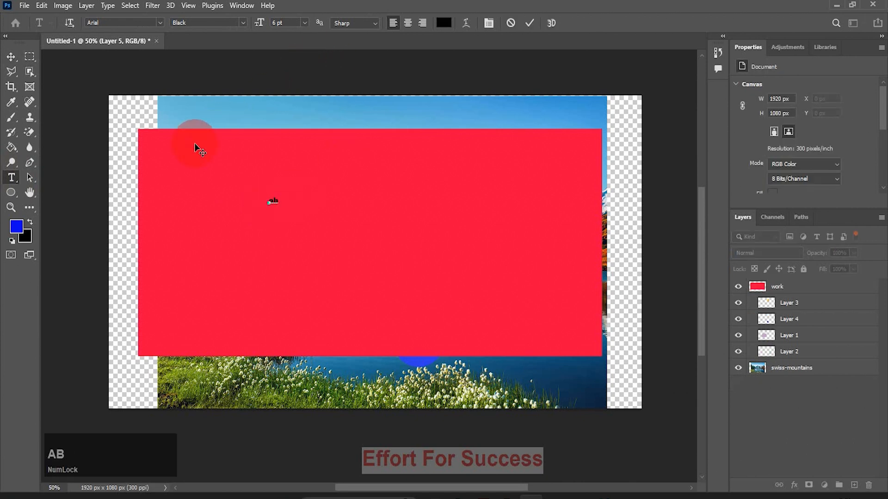
pyautogui.click(289, 18)
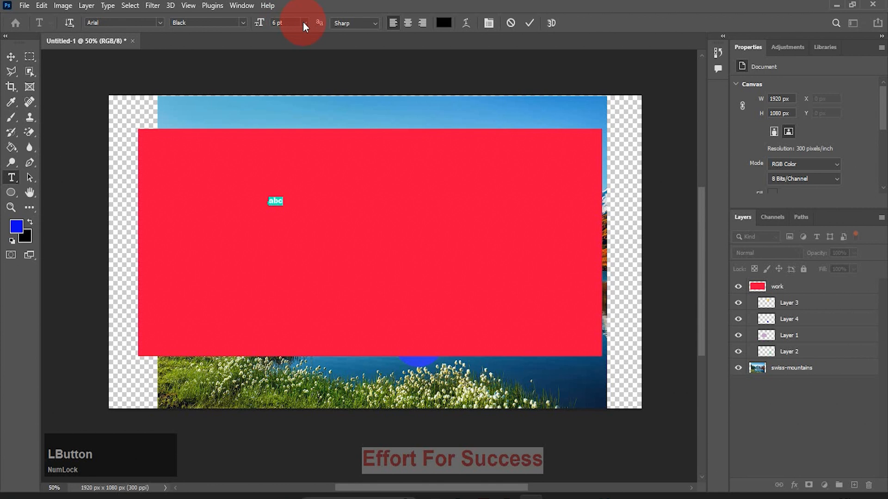
pyautogui.click(303, 23)
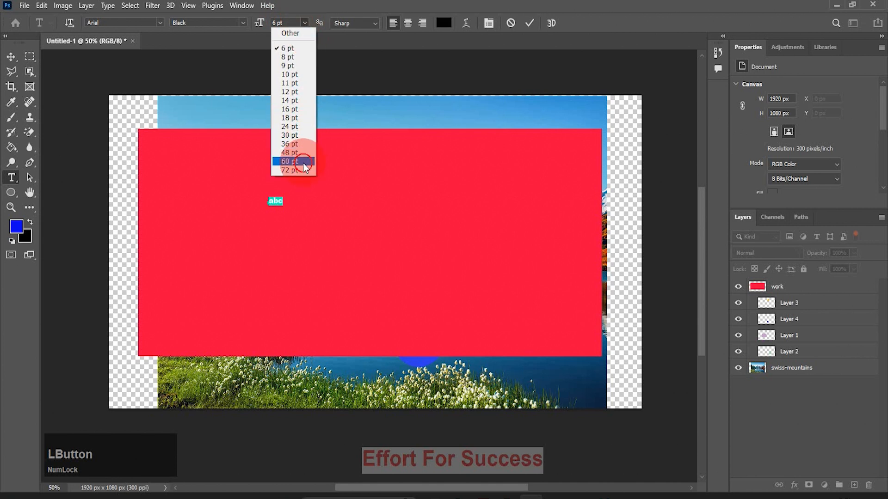
pyautogui.click(290, 161)
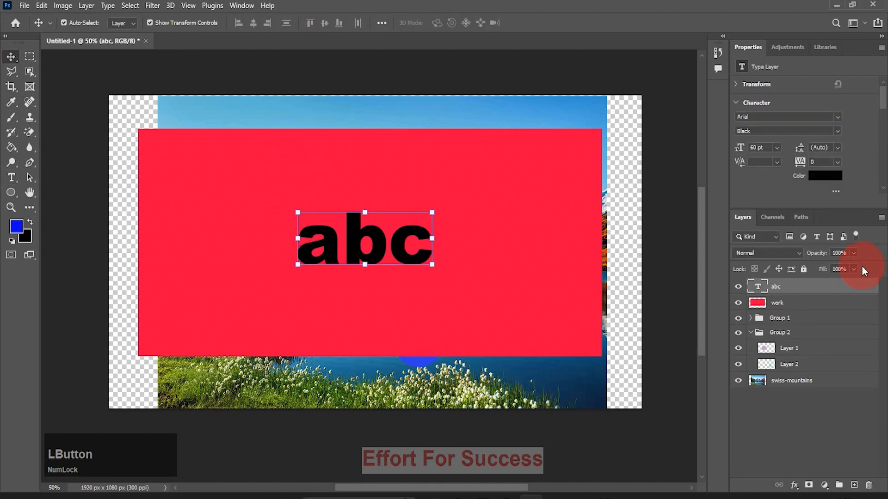
# Add a new layer while the list is filtered to type layers, and clear the type filter
pyautogui.click(816, 238)
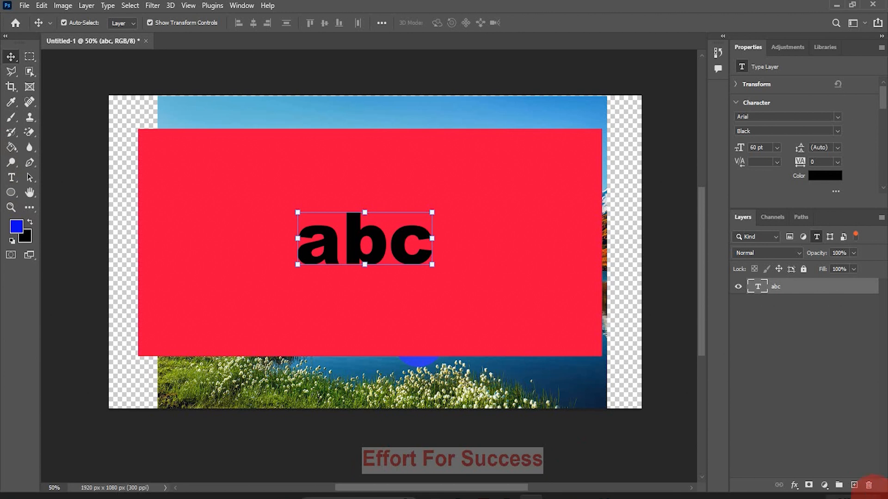
pyautogui.click(858, 478)
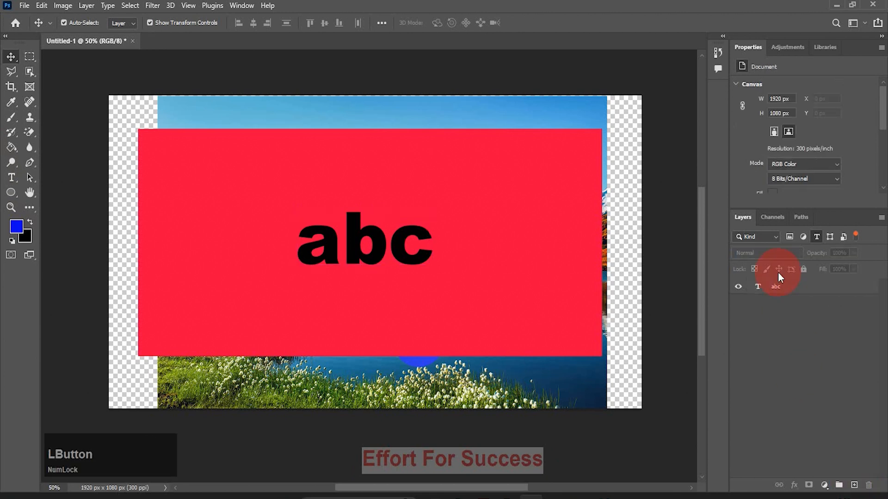
pyautogui.click(816, 236)
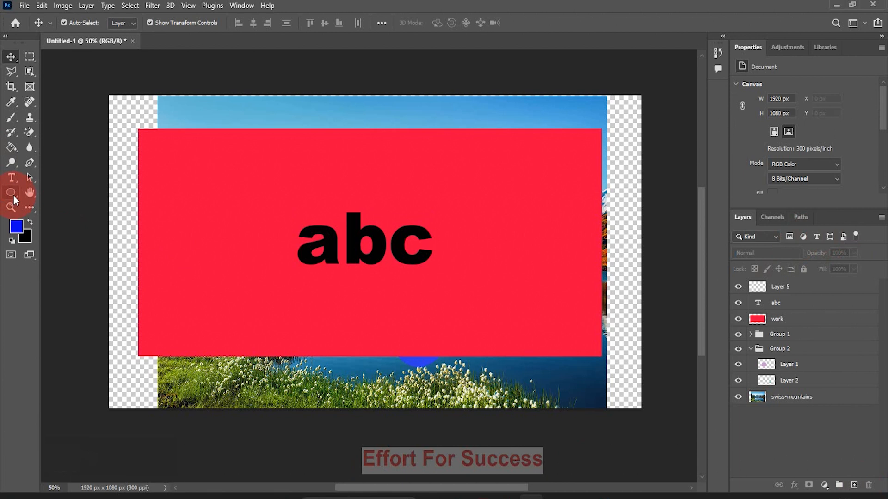
# Draw a blue five-sided polygon shape about 494 × 451 px over the abc text
pyautogui.moveTo(12, 199); pyautogui.dragTo(56, 226)
pyautogui.moveTo(276, 172); pyautogui.dragTo(413, 303)
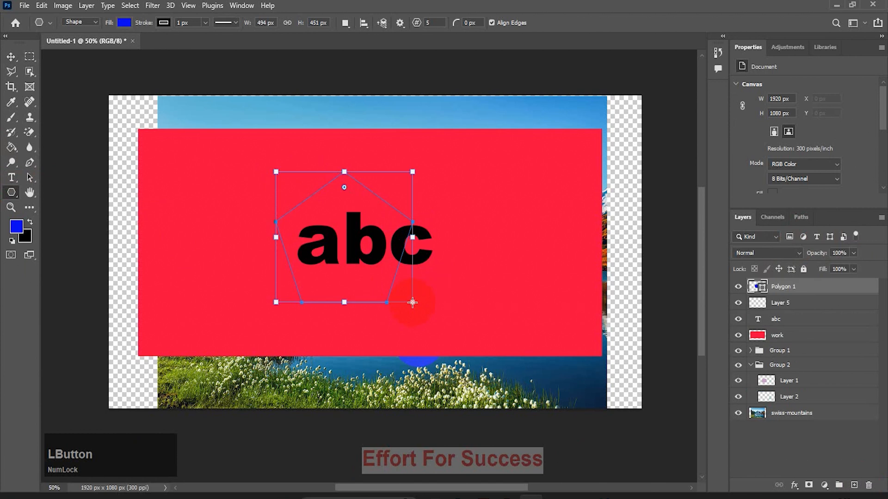
pyautogui.press('BackSpace')
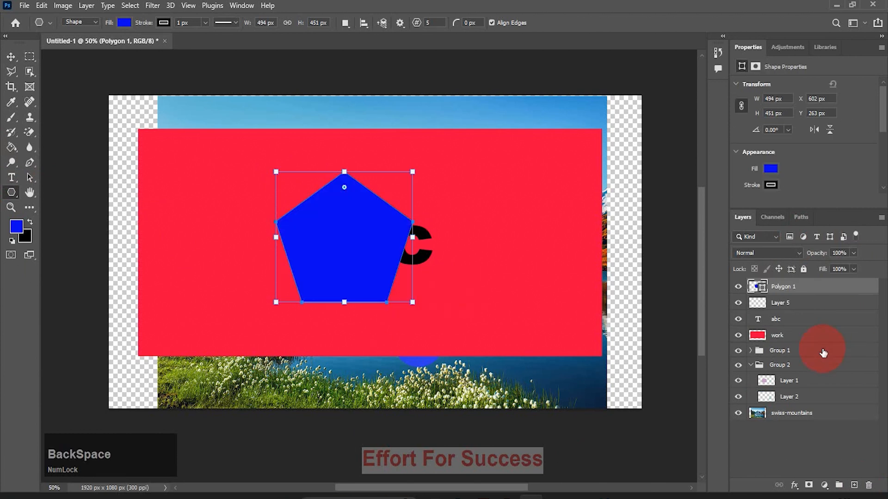
# Filter the layer list to shape and type layers, and switch layer filtering off
pyautogui.click(830, 237)
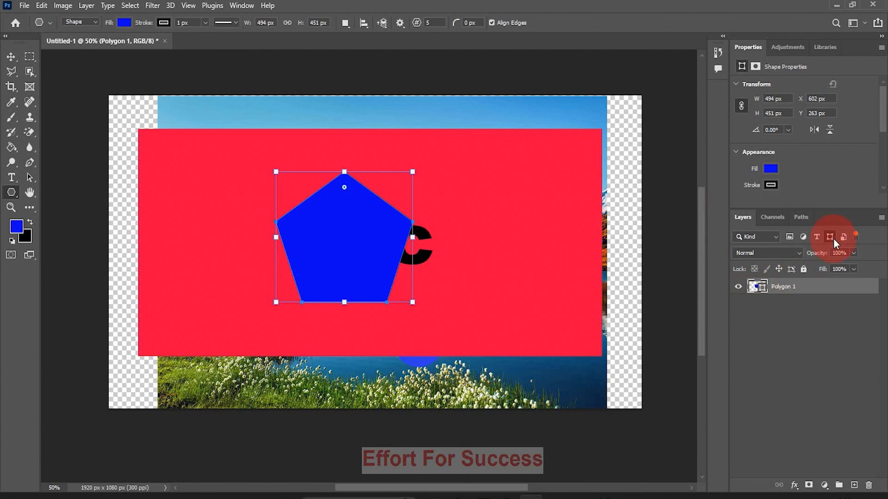
pyautogui.click(817, 236)
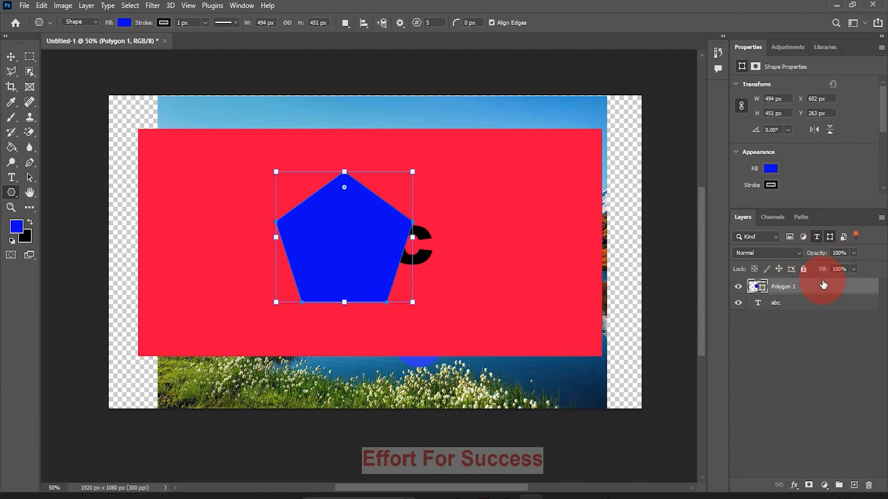
pyautogui.click(855, 237)
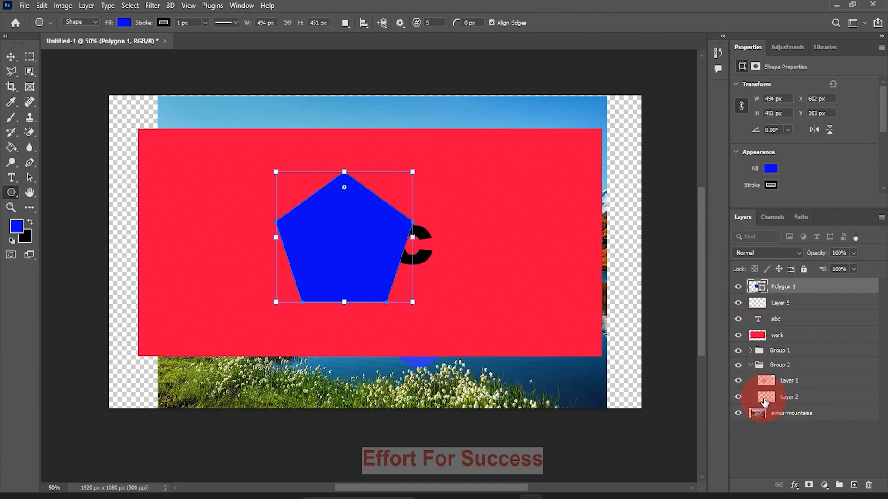
# Switch layer filtering back on and clear both the shape and type filters
pyautogui.click(853, 233)
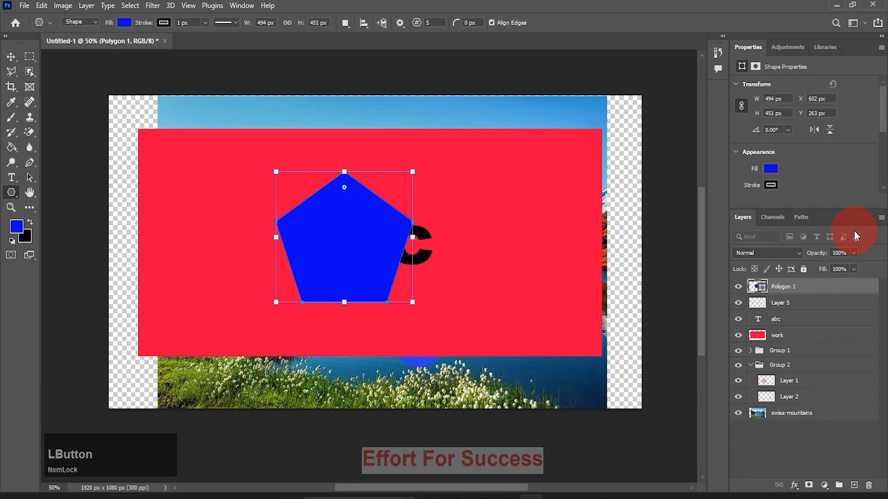
pyautogui.click(827, 235)
pyautogui.click(817, 237)
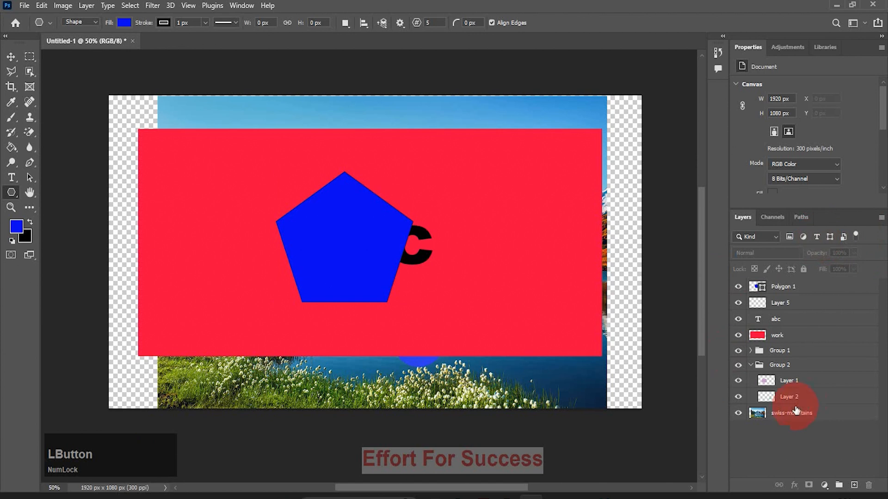
# Open the list of additional commands for the Layers panel
pyautogui.click(881, 218)
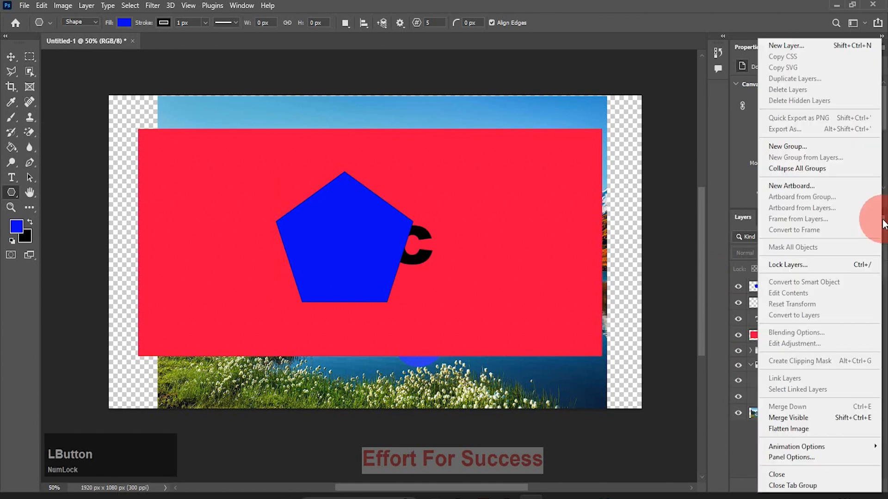